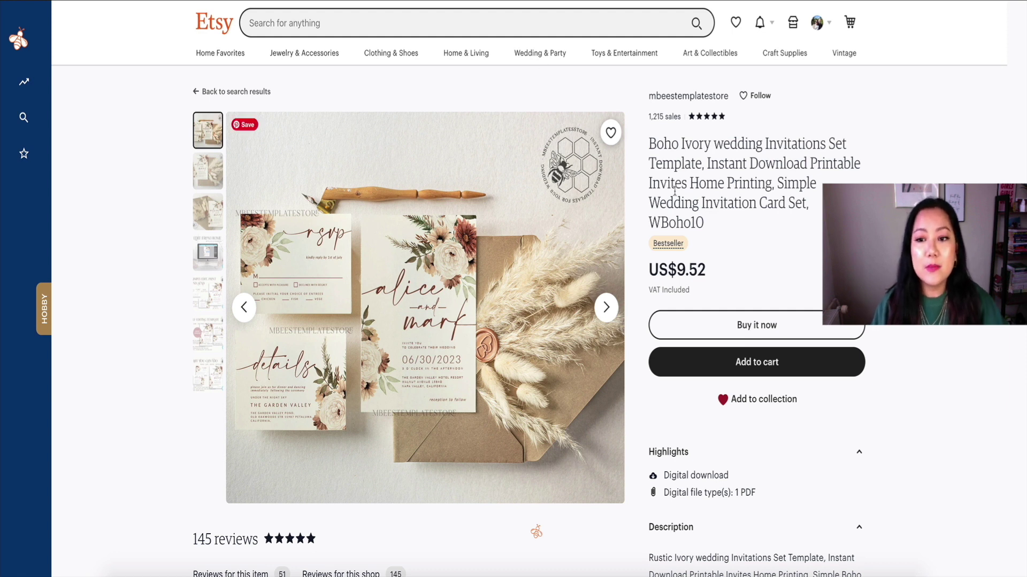
# Expand the Etsy listing's 'Learn more about this item' description, read it, then return to the top.
pyautogui.moveTo(683, 242)
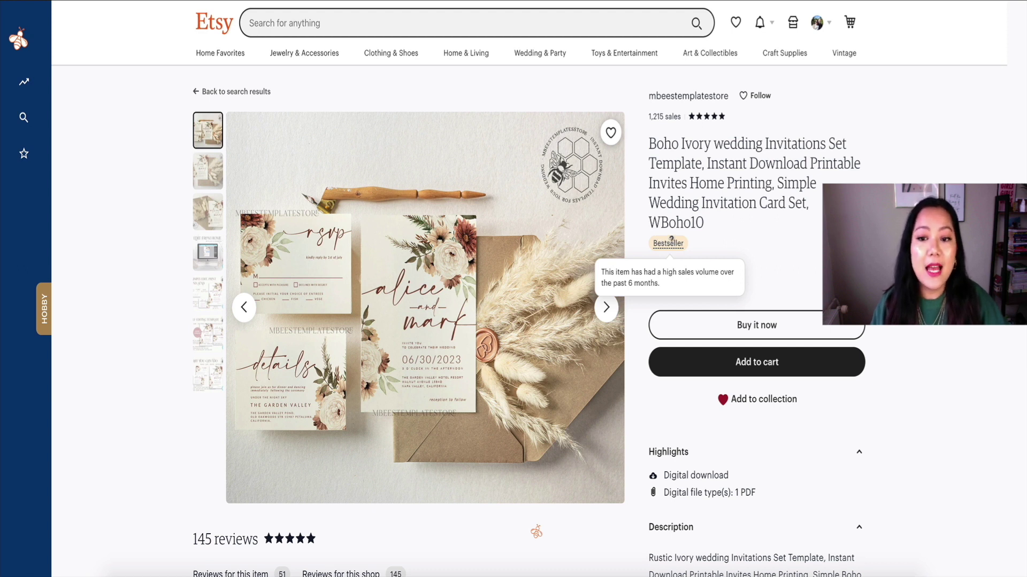
pyautogui.scroll(-1, 781, 289)
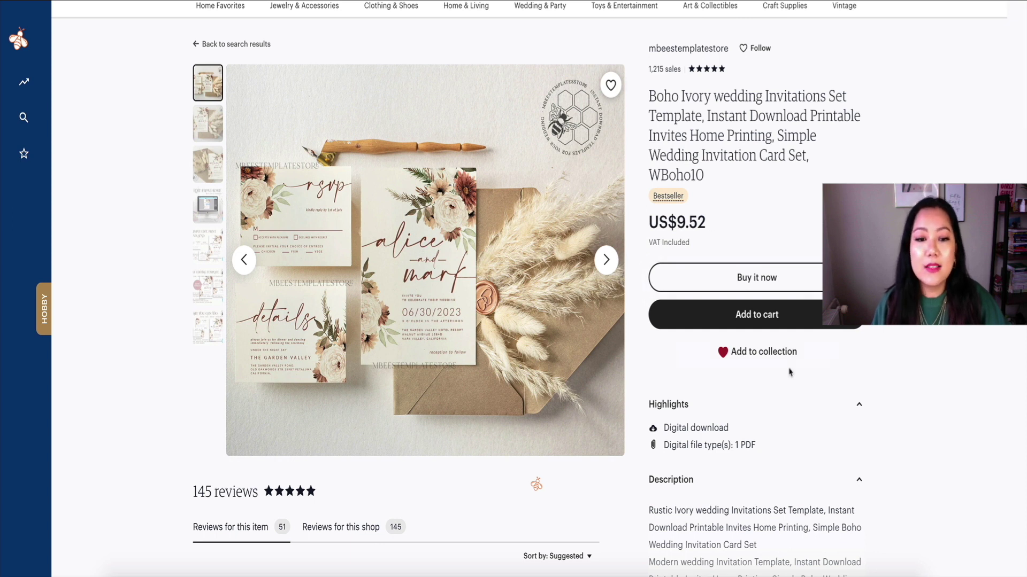
pyautogui.scroll(-2, 789, 372)
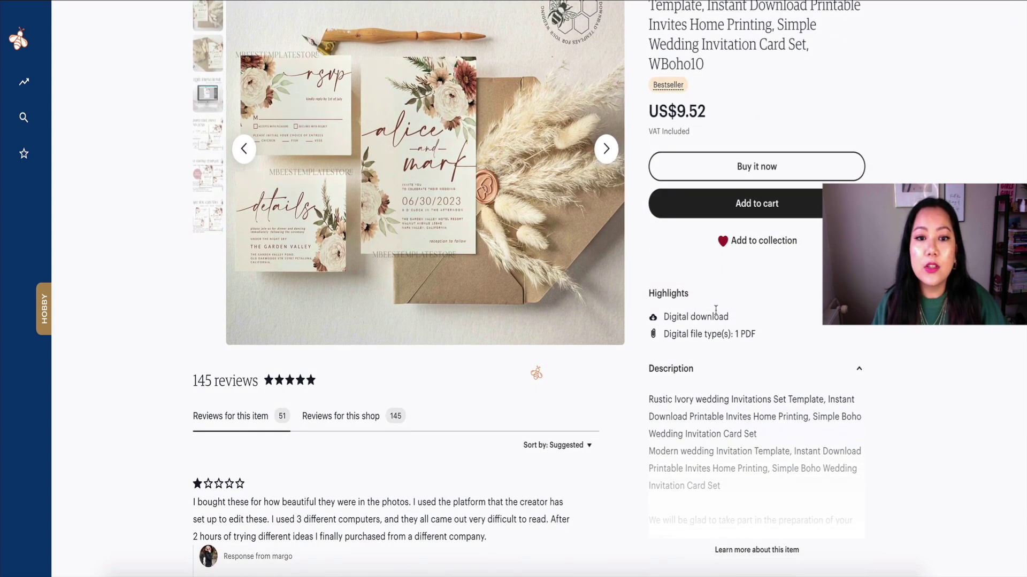
pyautogui.scroll(-2, 743, 366)
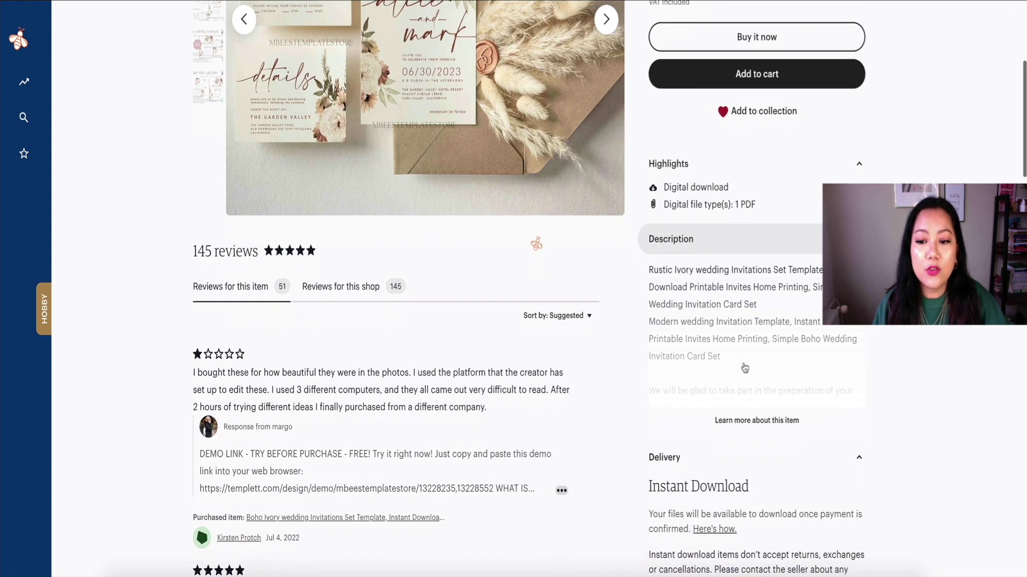
pyautogui.scroll(-2, 744, 368)
pyautogui.click(743, 342)
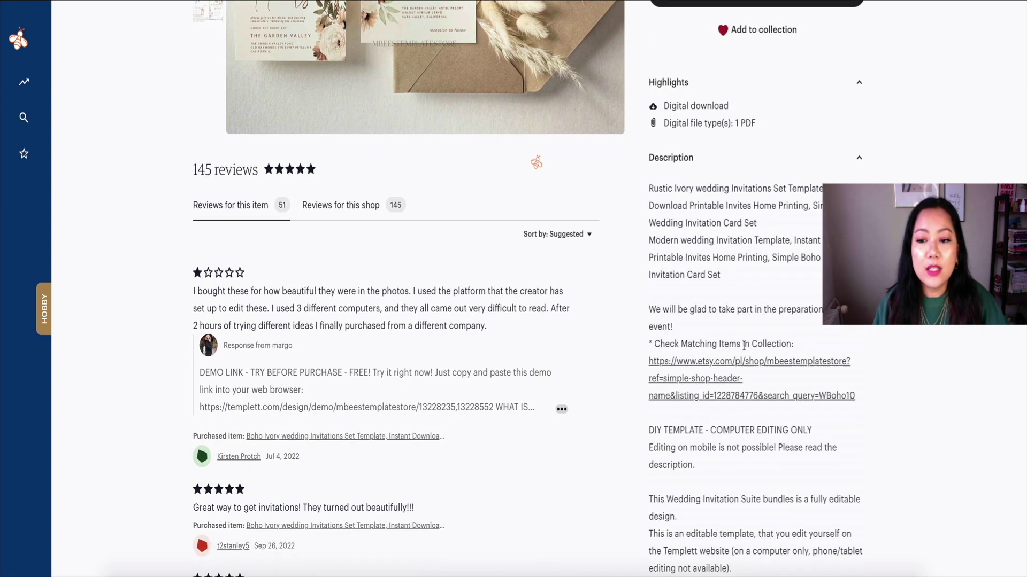
pyautogui.scroll(-3, 737, 386)
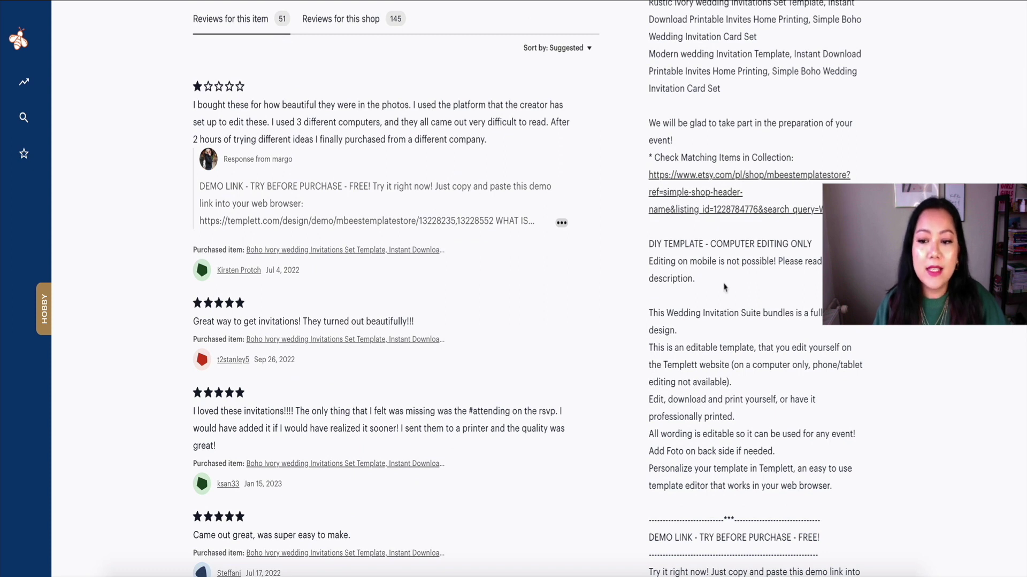
pyautogui.scroll(-7, 725, 288)
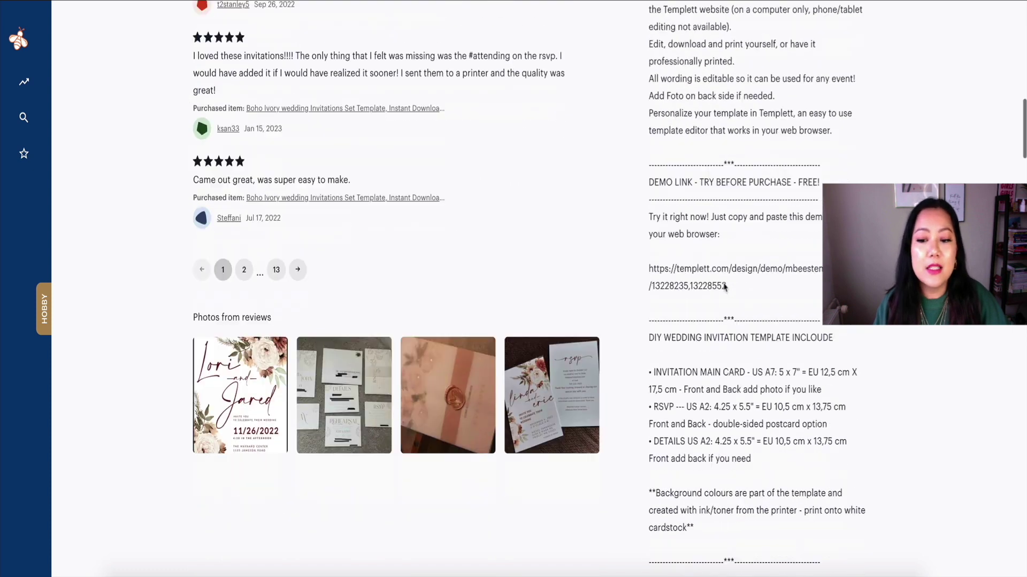
pyautogui.scroll(-9, 725, 288)
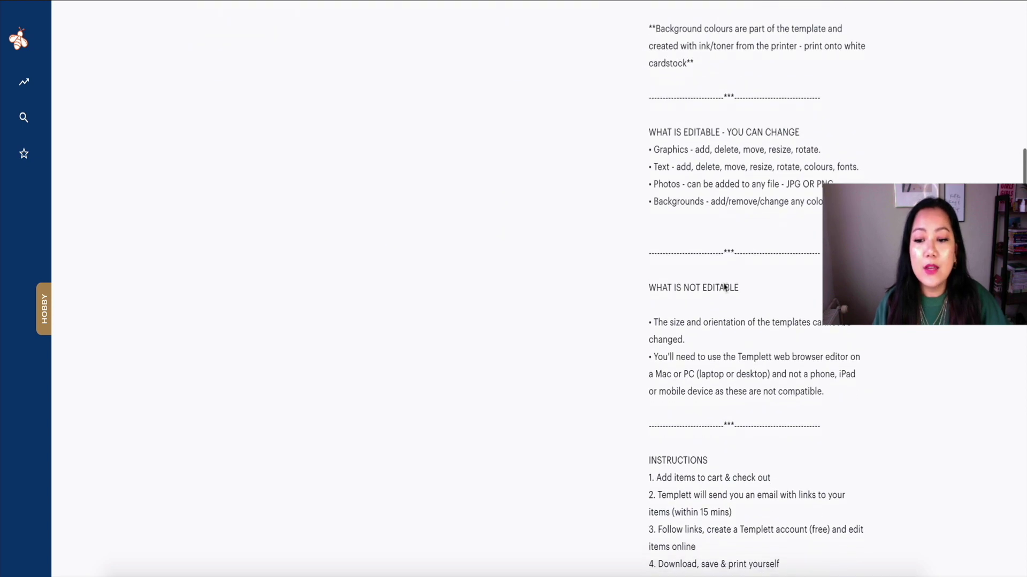
pyautogui.scroll(20, 725, 288)
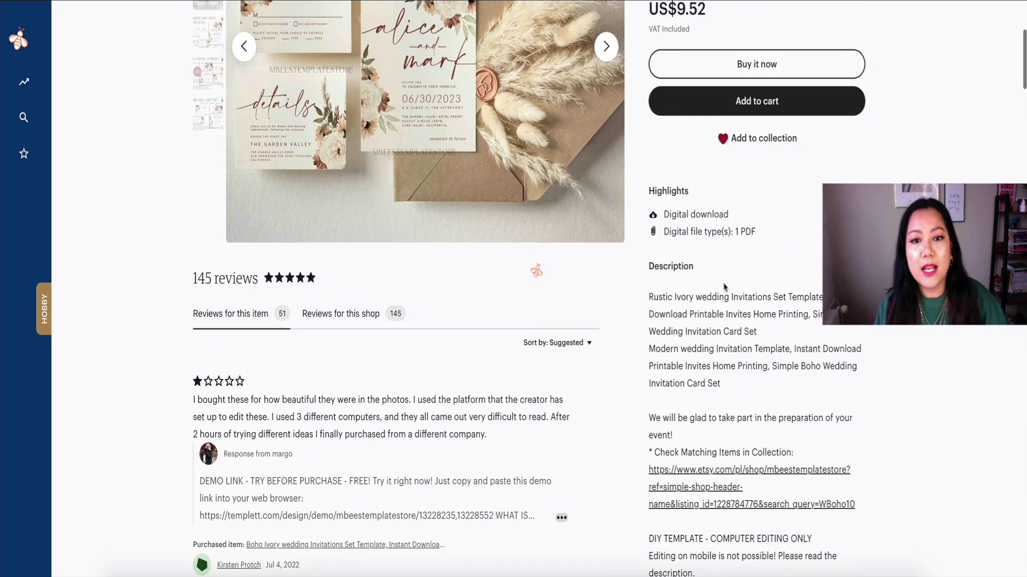
pyautogui.scroll(5, 725, 288)
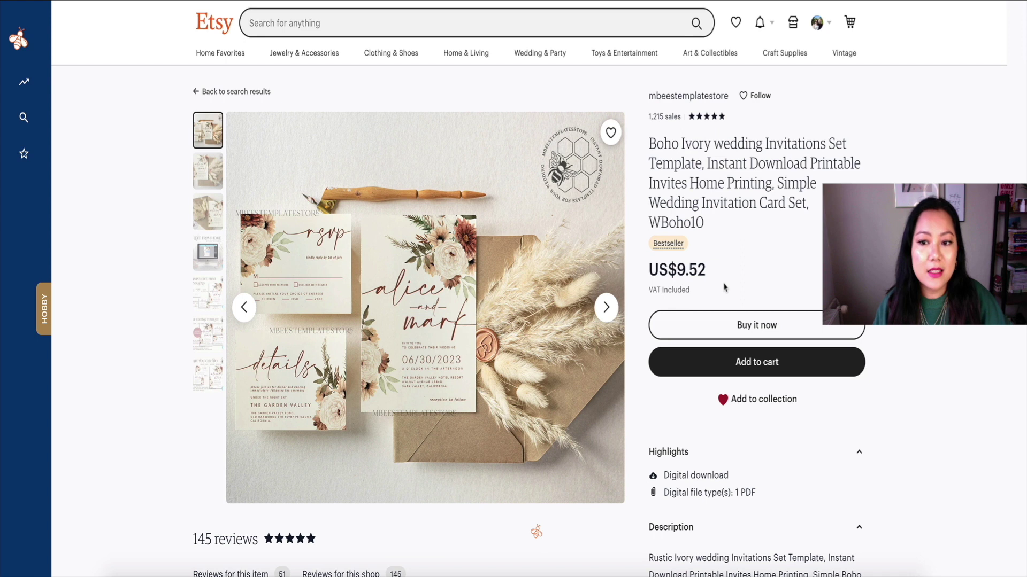
# Page through the listing photos to the card-sizes image, view it full screen, then close it.
pyautogui.click(607, 308)
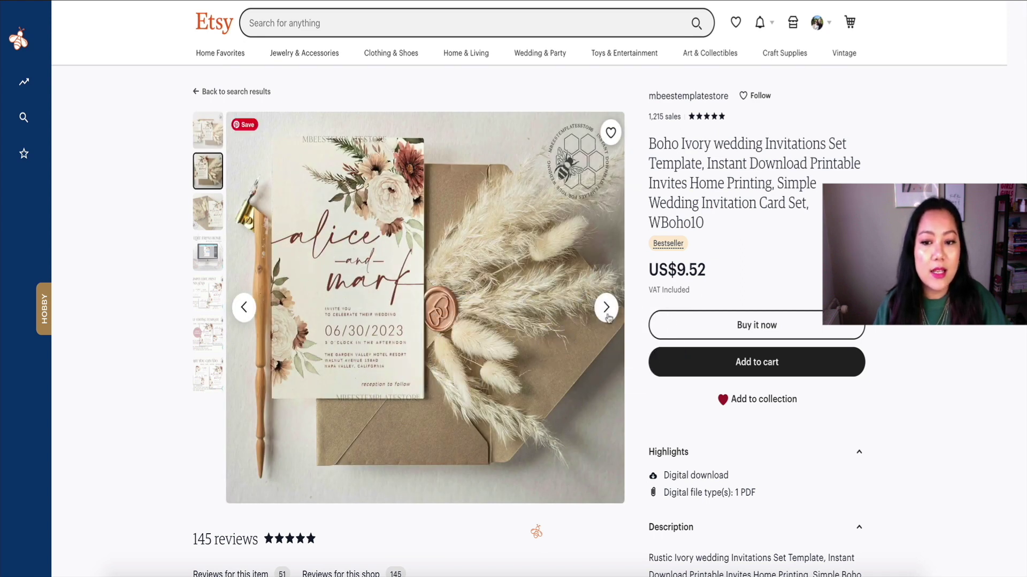
pyautogui.click(608, 317)
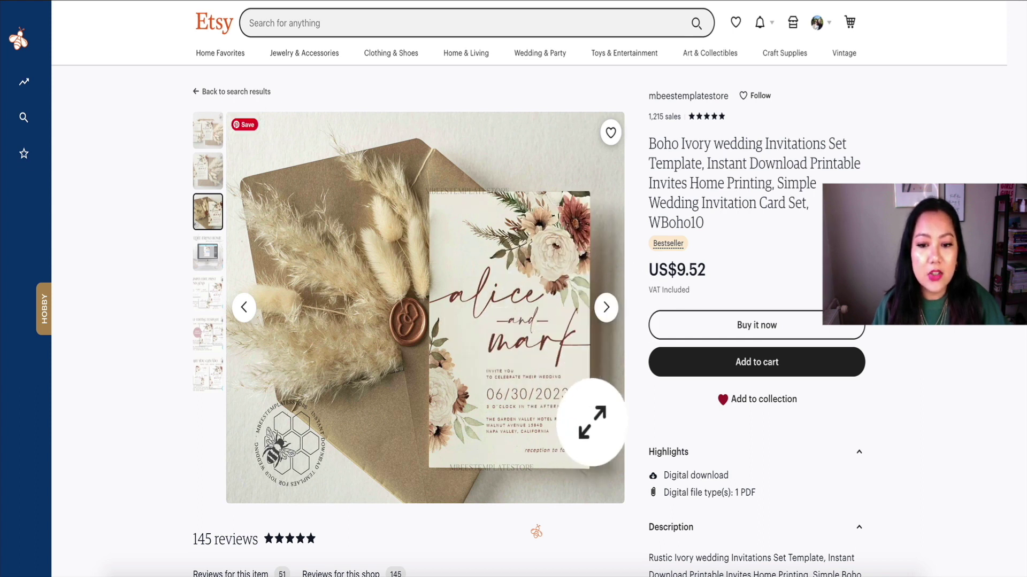
pyautogui.click(606, 307)
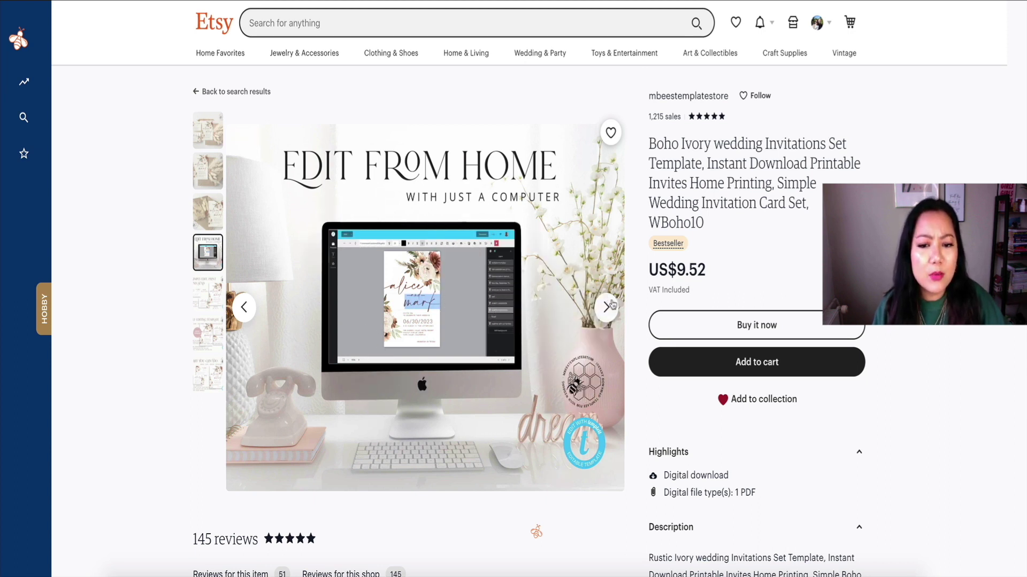
pyautogui.click(607, 307)
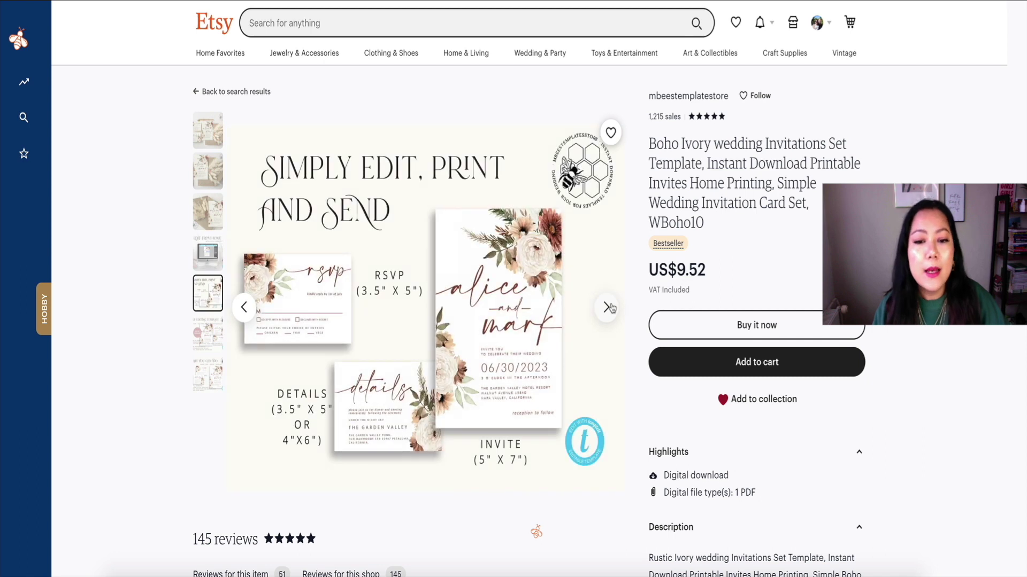
pyautogui.click(614, 319)
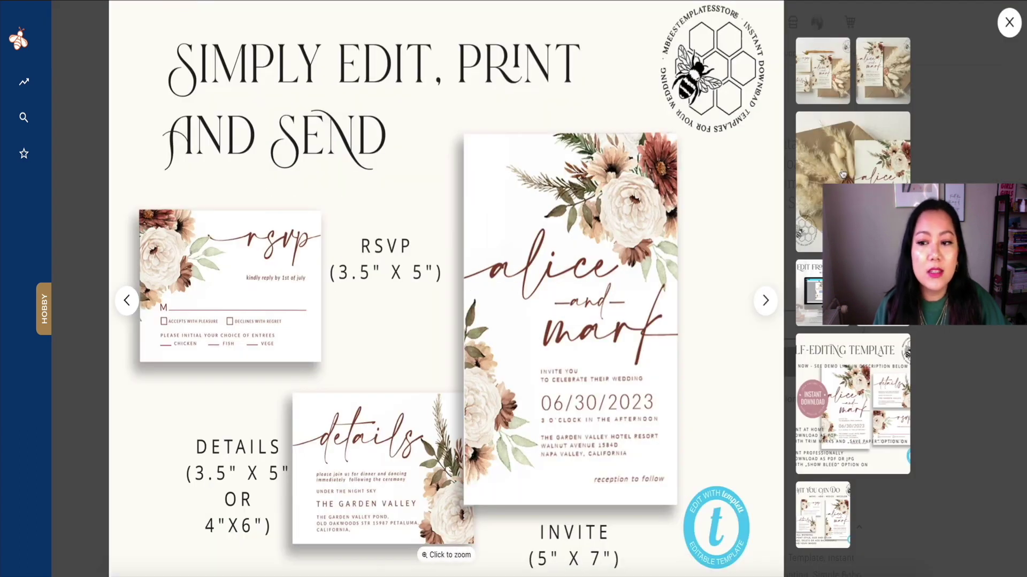
pyautogui.click(1007, 23)
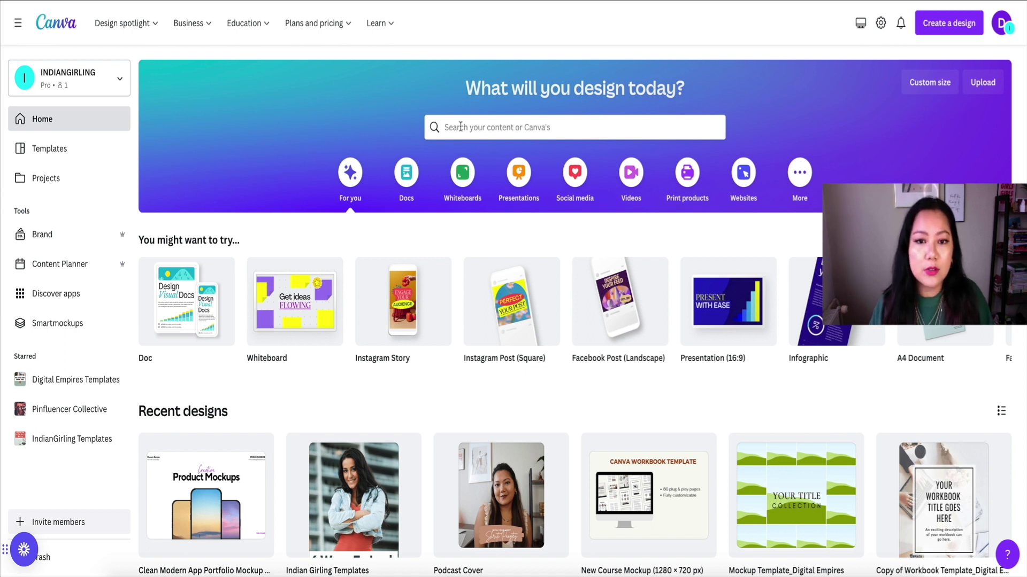
# Search Canva templates for 'wedding in' and show all wedding invitation results.
pyautogui.click(460, 127)
pyautogui.write('wed')
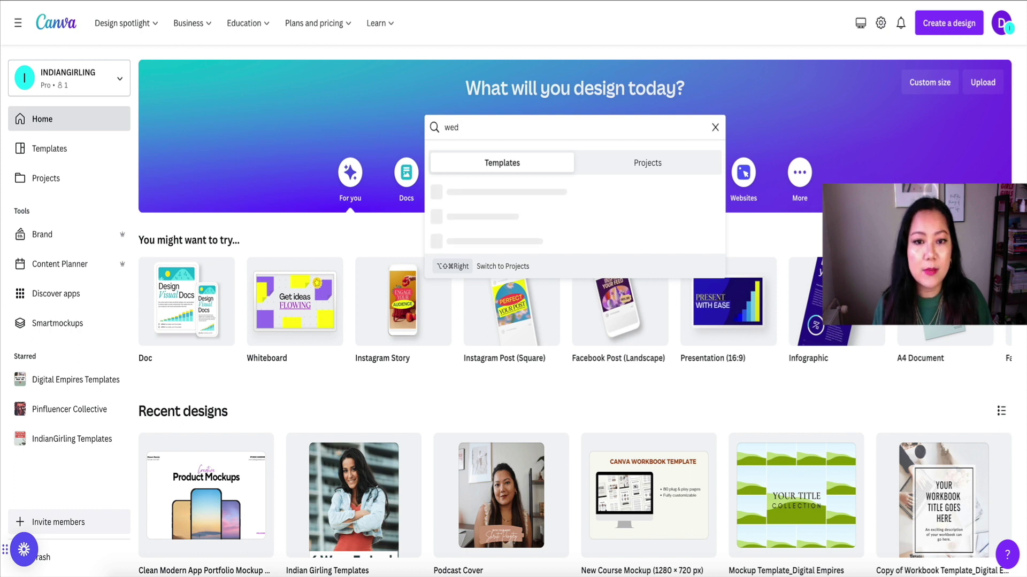
pyautogui.write('iding in')
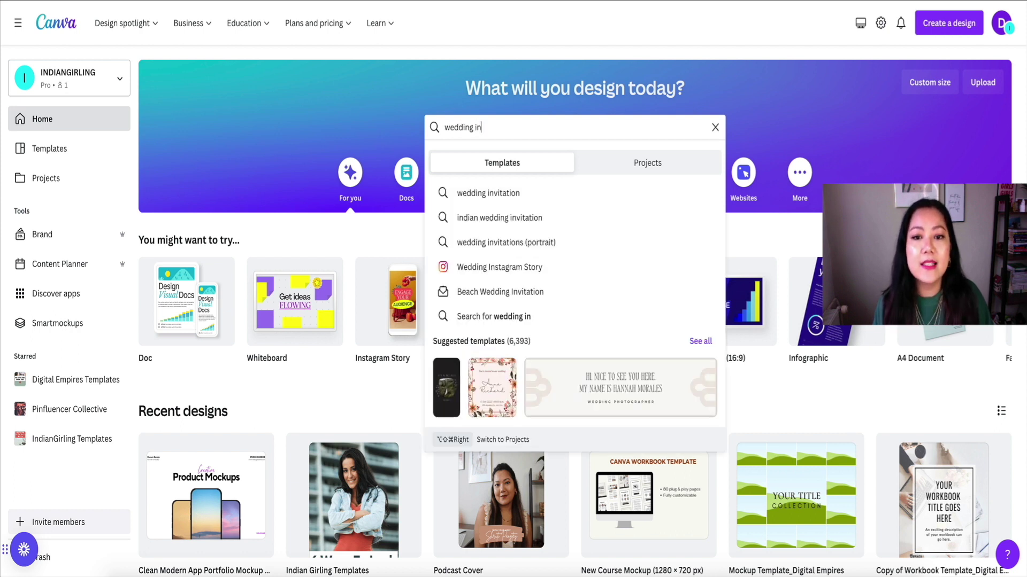
pyautogui.click(700, 341)
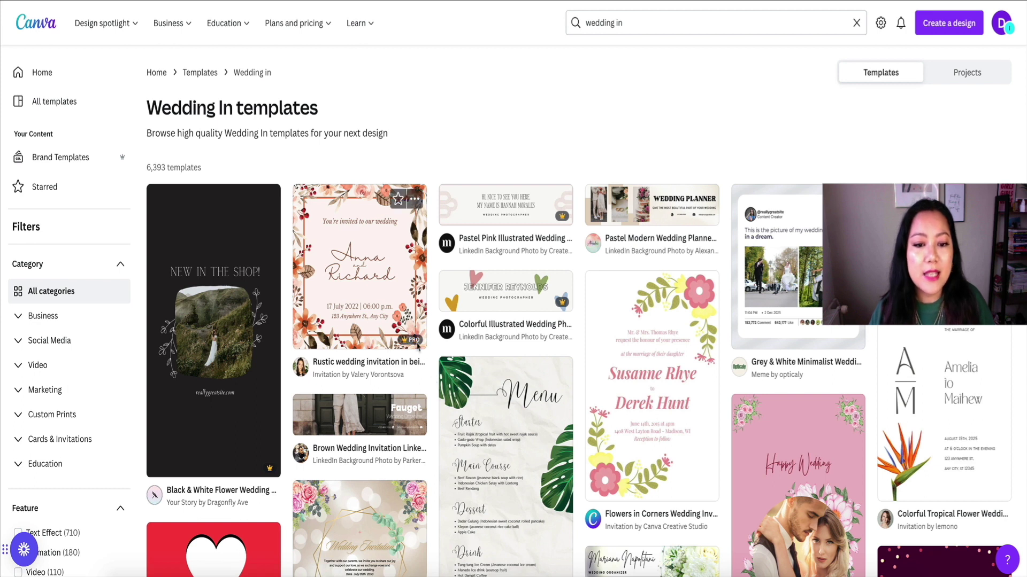
# Browse the results and open the Claudia & Chad watercolor invitation template preview.
pyautogui.moveTo(417, 342)
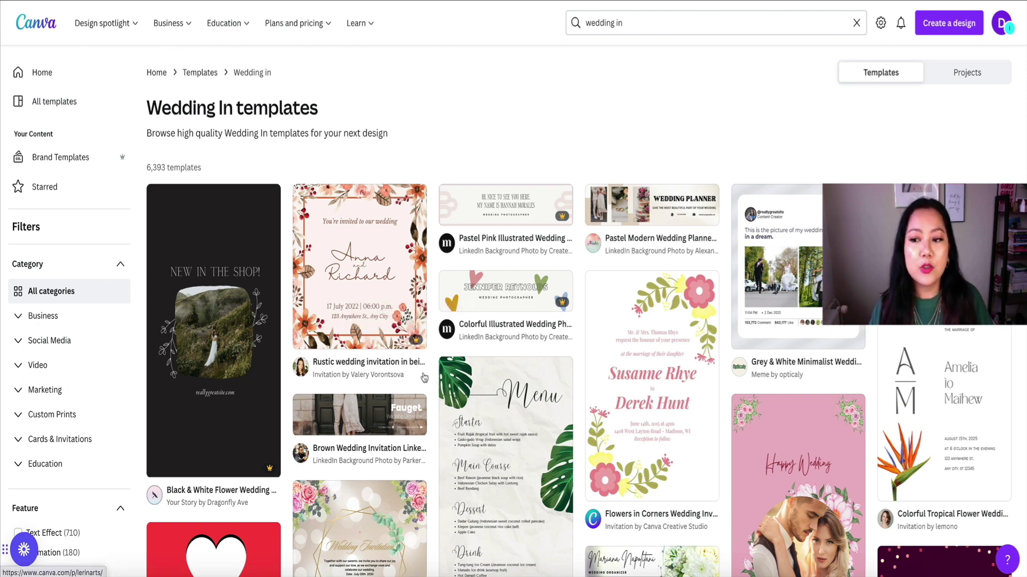
pyautogui.scroll(-3, 424, 378)
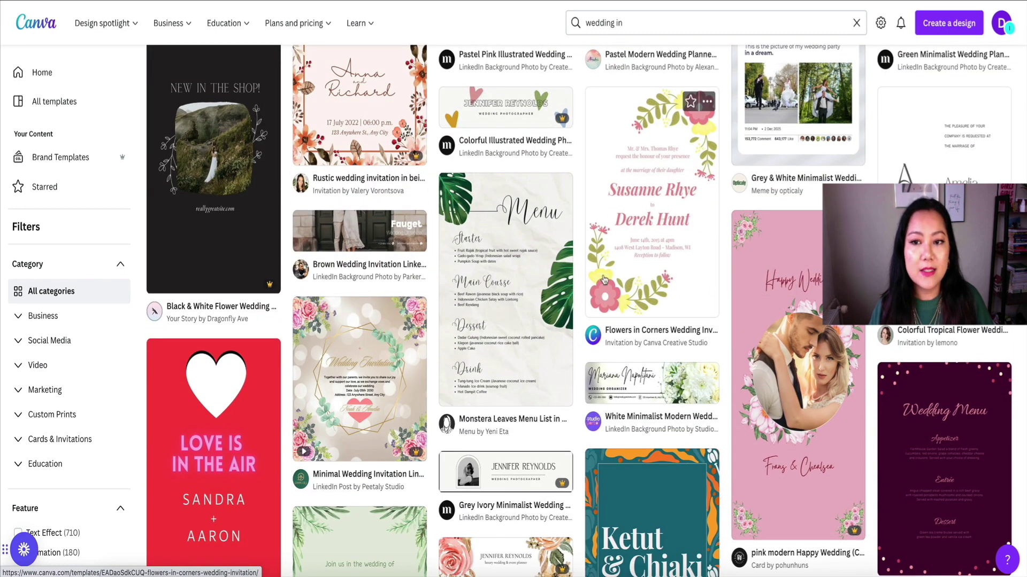
pyautogui.scroll(-5, 572, 314)
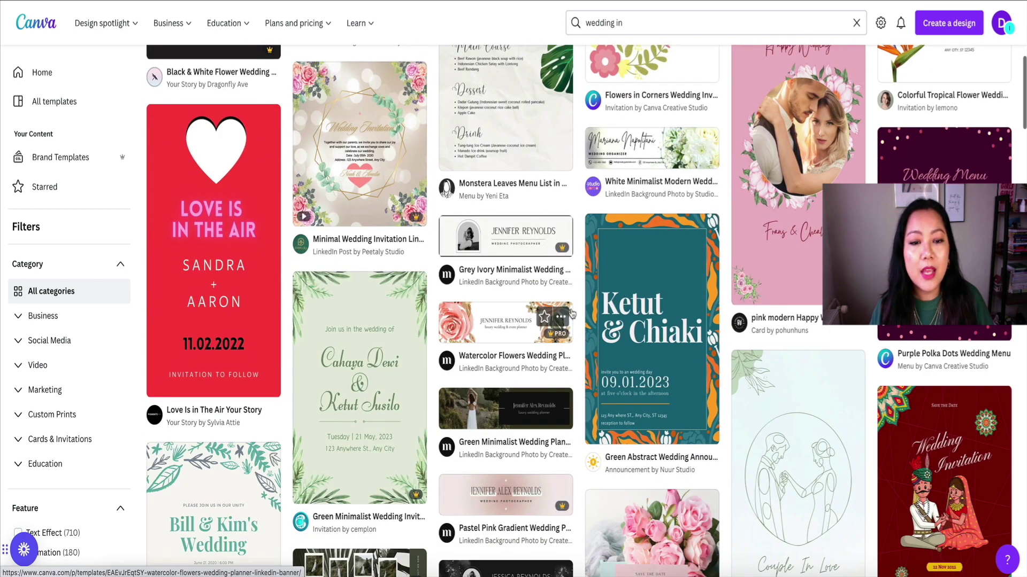
pyautogui.scroll(-5, 573, 314)
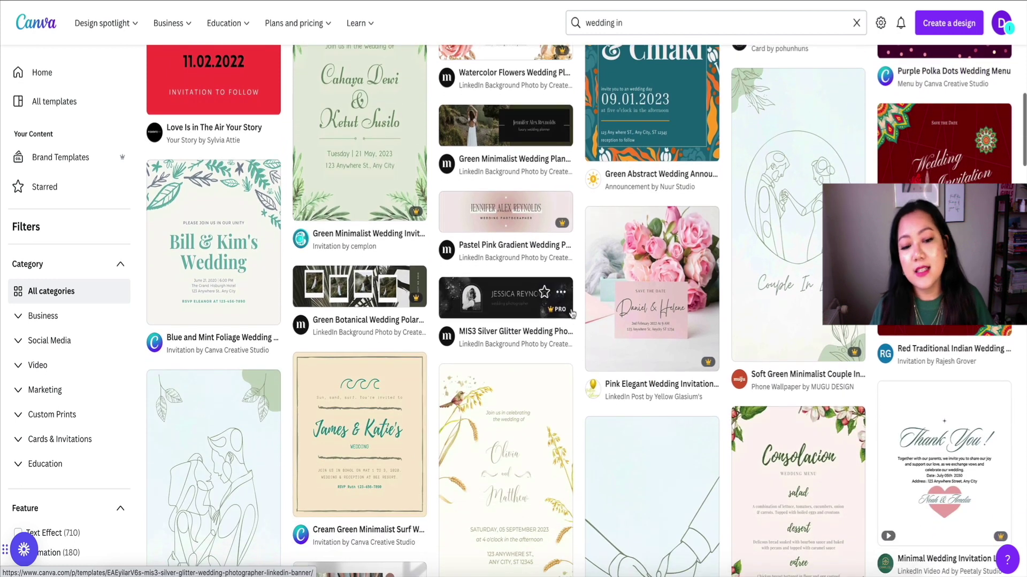
pyautogui.scroll(-5, 572, 314)
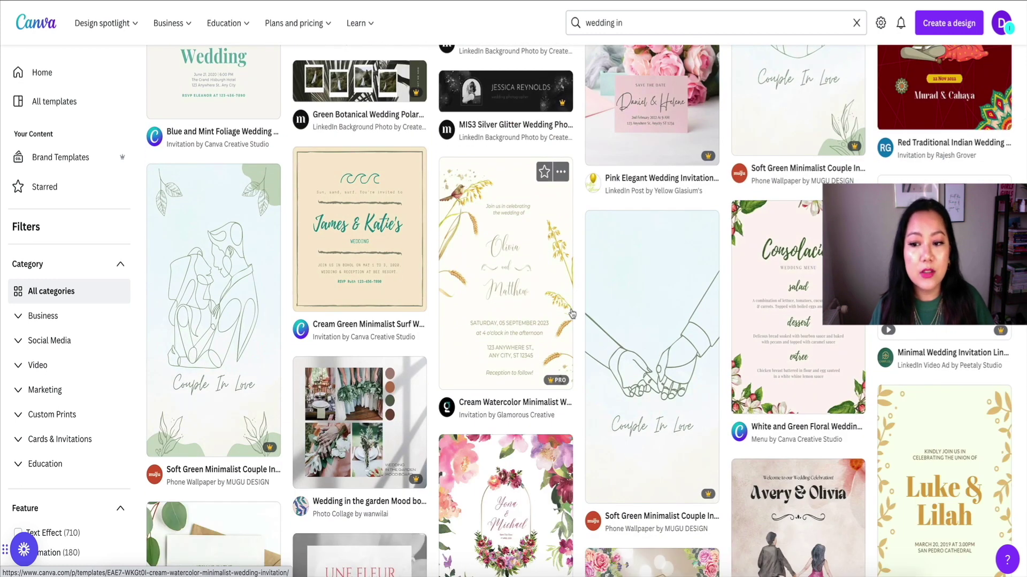
pyautogui.scroll(-4, 572, 314)
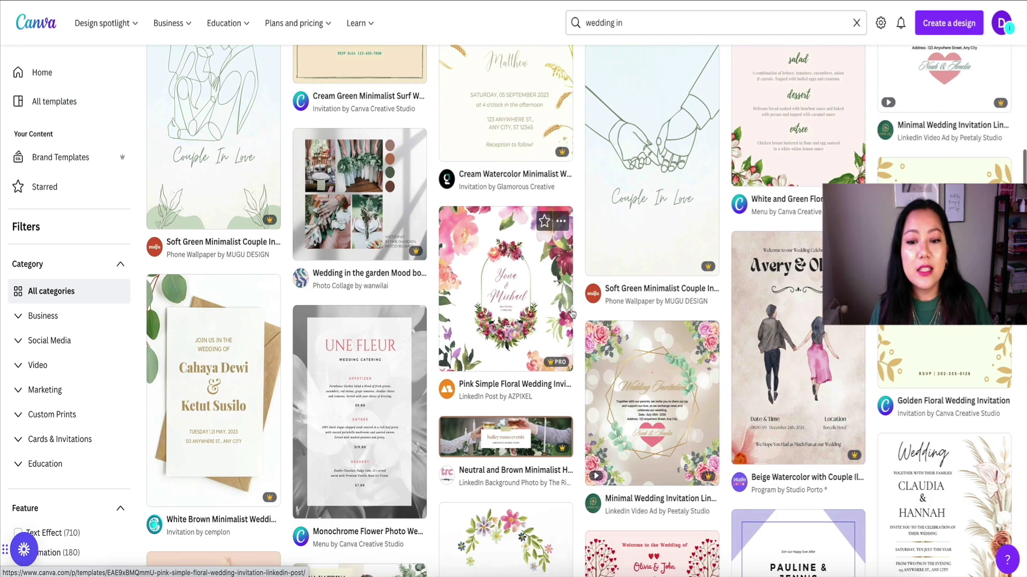
pyautogui.scroll(-4, 576, 305)
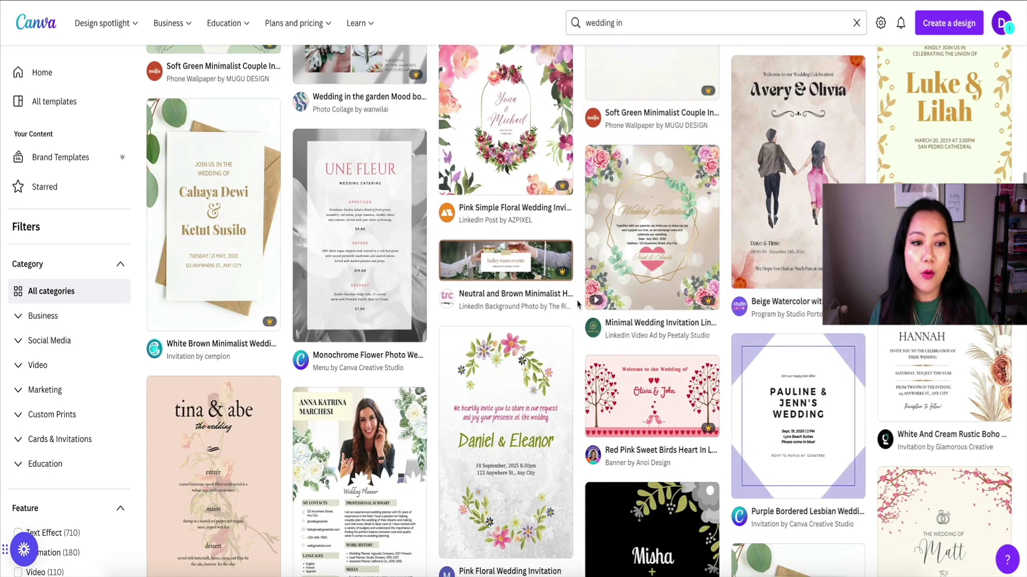
pyautogui.scroll(-3, 578, 304)
pyautogui.scroll(-1, 577, 305)
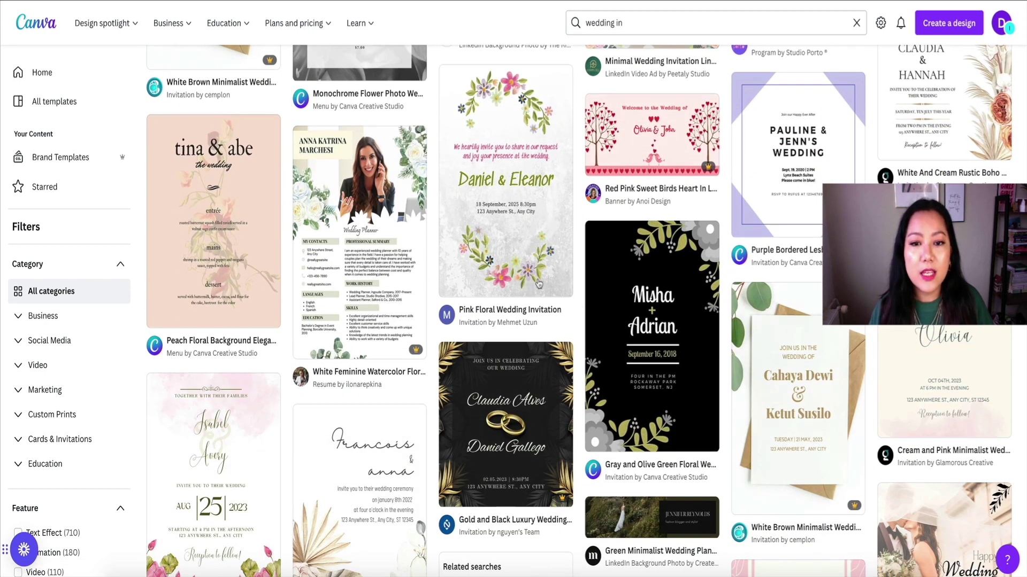
pyautogui.scroll(-5, 539, 284)
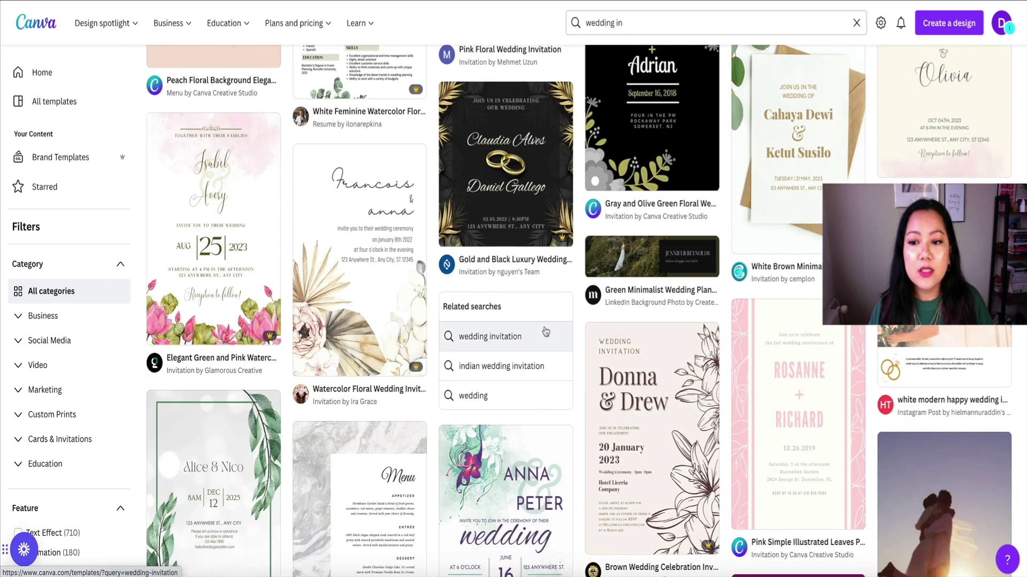
pyautogui.scroll(-4, 545, 332)
pyautogui.scroll(5, 406, 331)
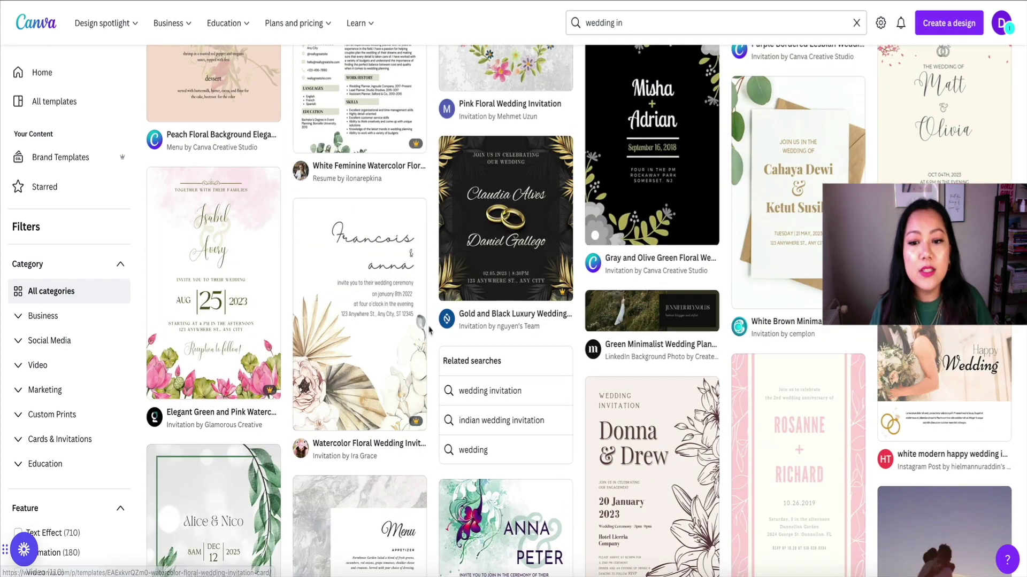
pyautogui.scroll(-9, 428, 330)
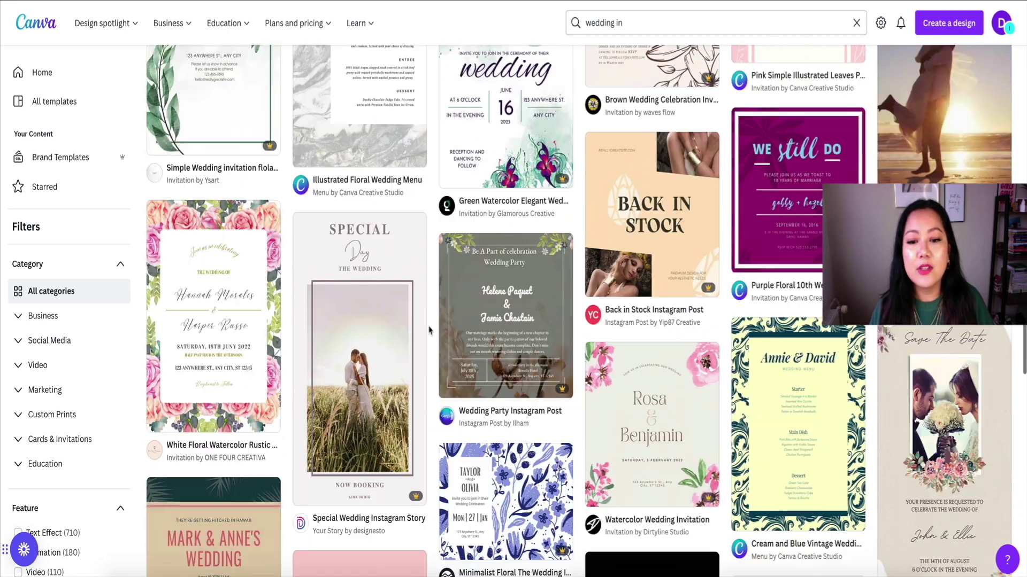
pyautogui.scroll(-6, 428, 330)
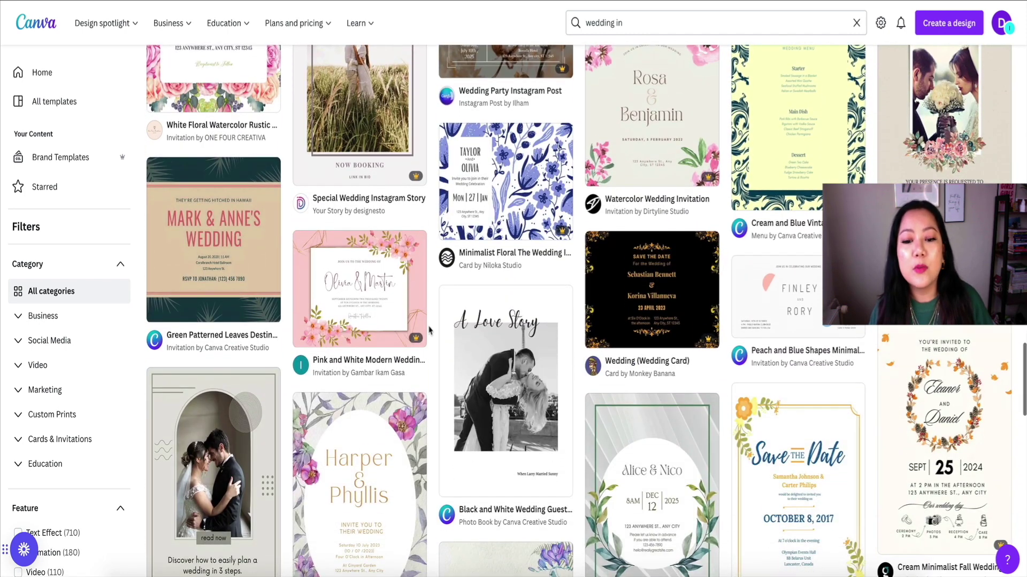
pyautogui.scroll(-3, 428, 330)
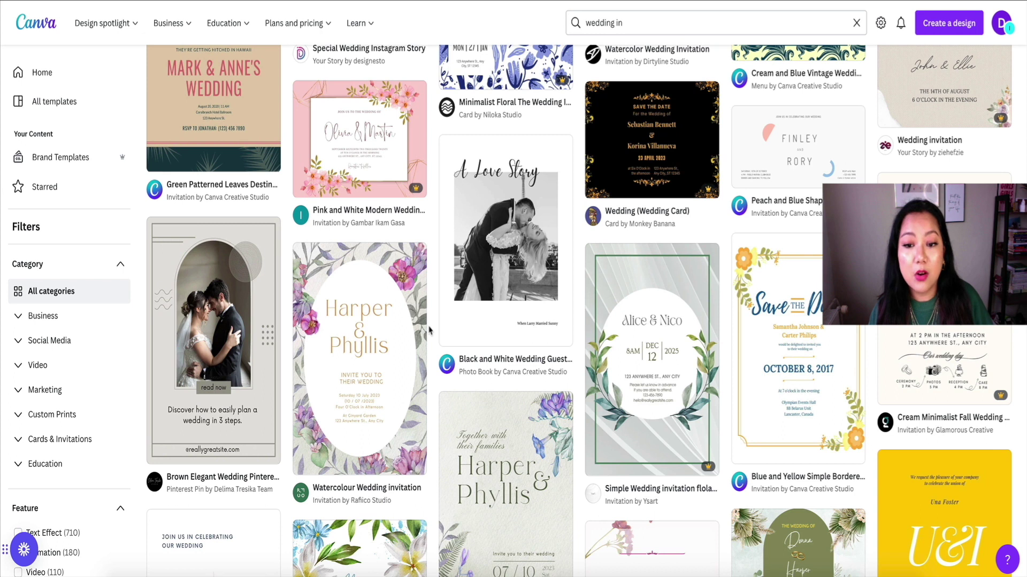
pyautogui.scroll(-2, 428, 330)
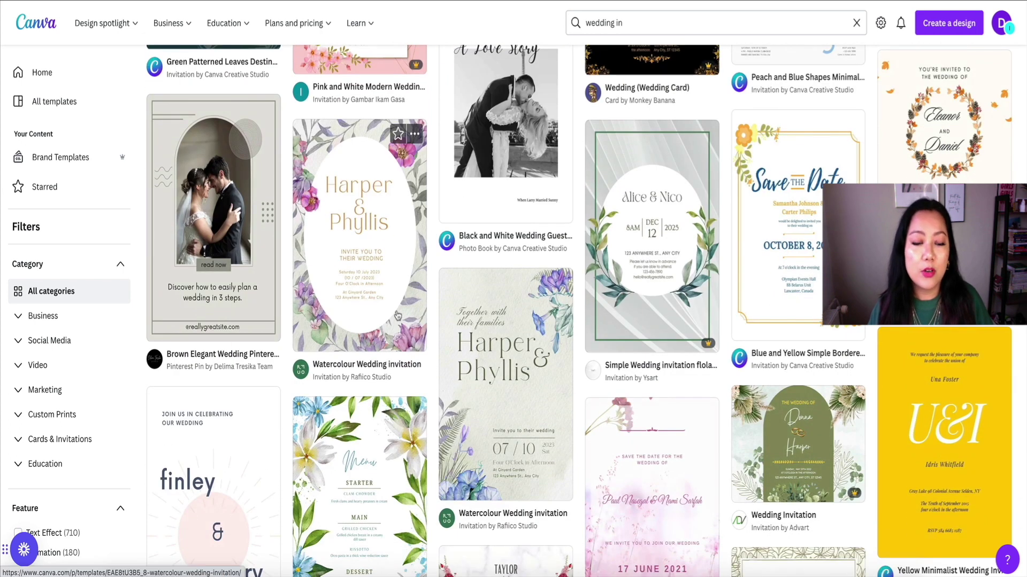
pyautogui.scroll(-5, 432, 331)
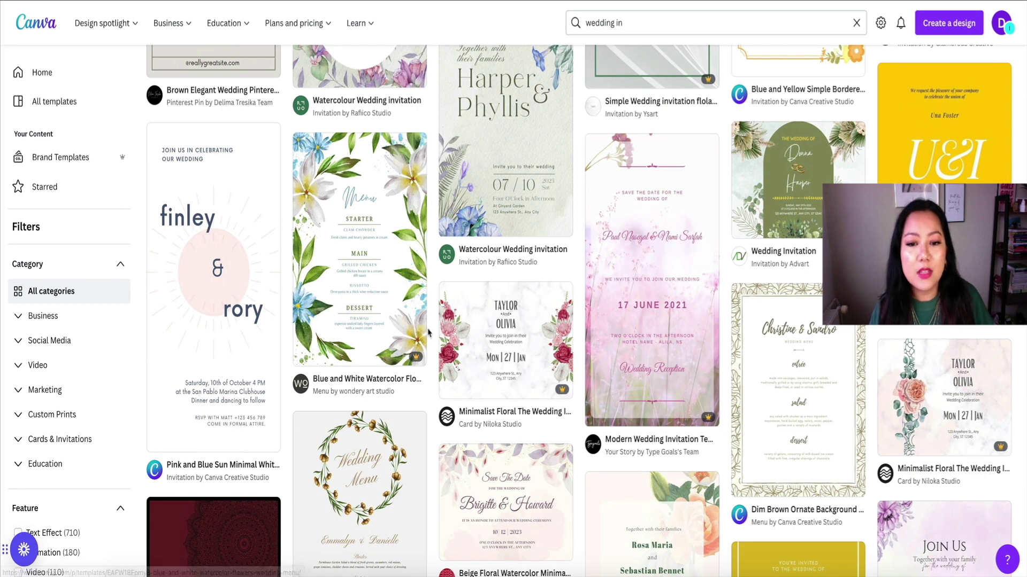
pyautogui.scroll(-4, 428, 332)
pyautogui.scroll(-5, 428, 333)
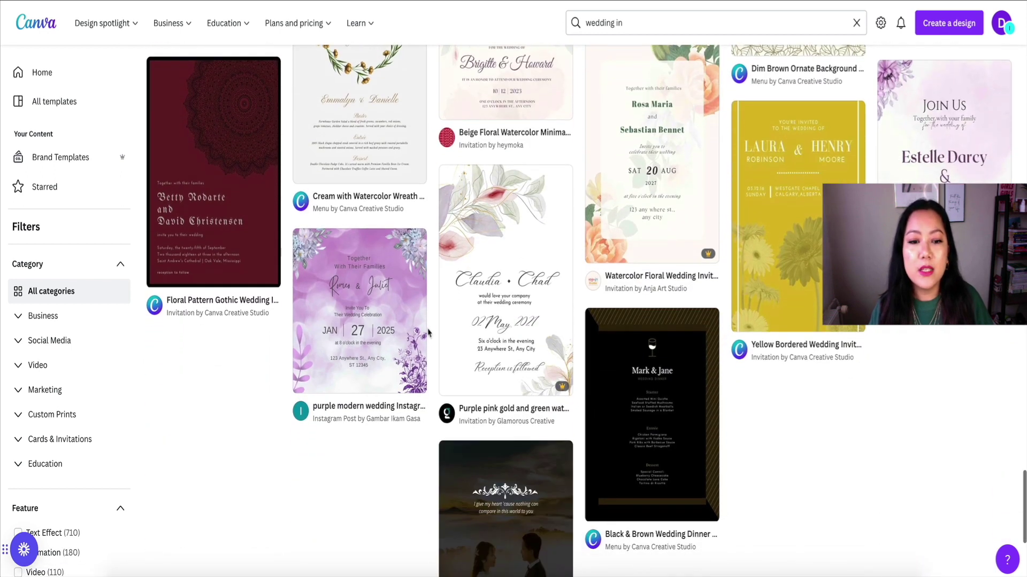
pyautogui.scroll(-4, 428, 333)
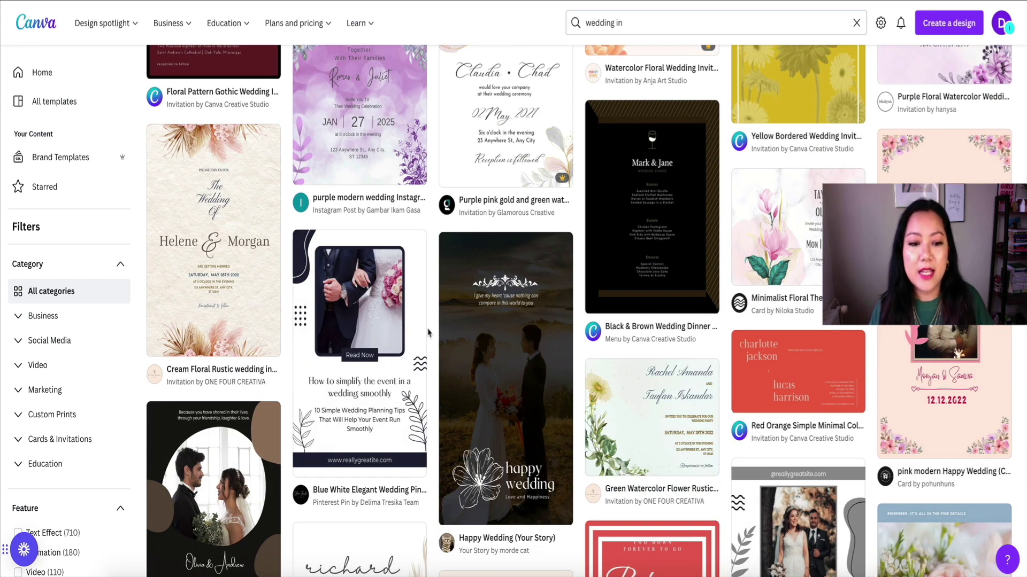
pyautogui.scroll(-3, 428, 332)
pyautogui.scroll(5, 429, 333)
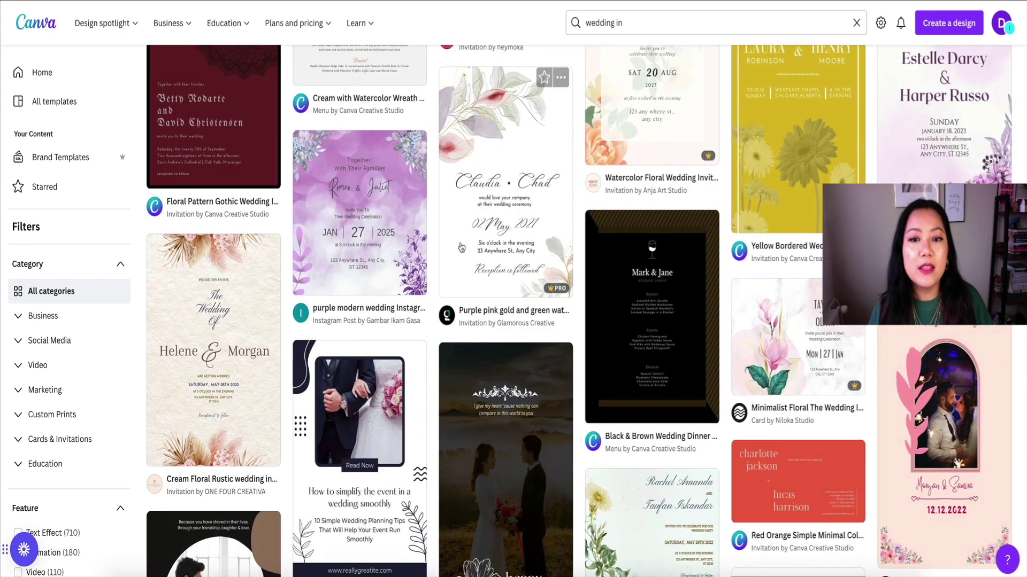
pyautogui.click(460, 247)
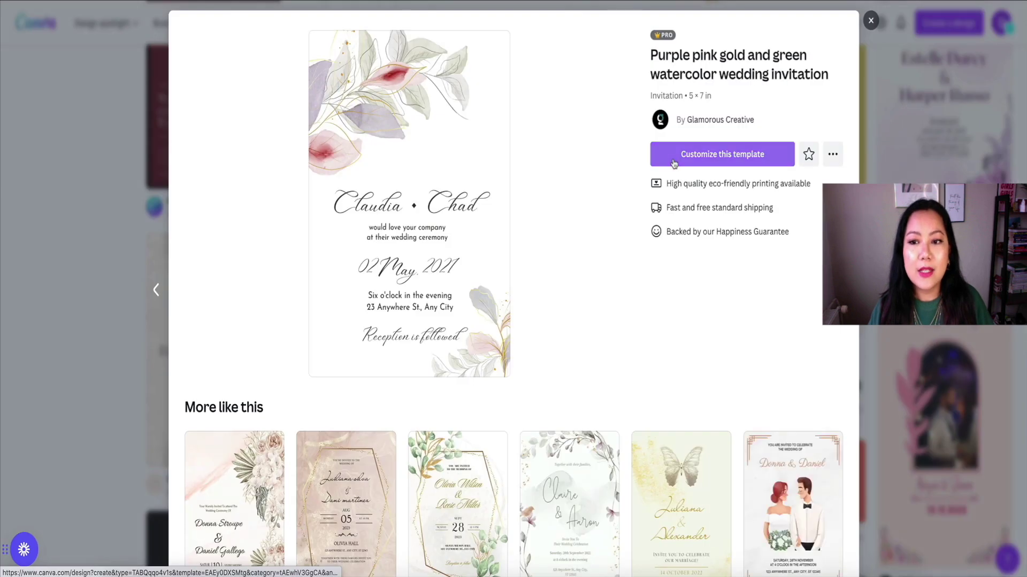
# Customize the Claudia & Chad 5×7 watercolor template as an editable copy.
pyautogui.click(673, 162)
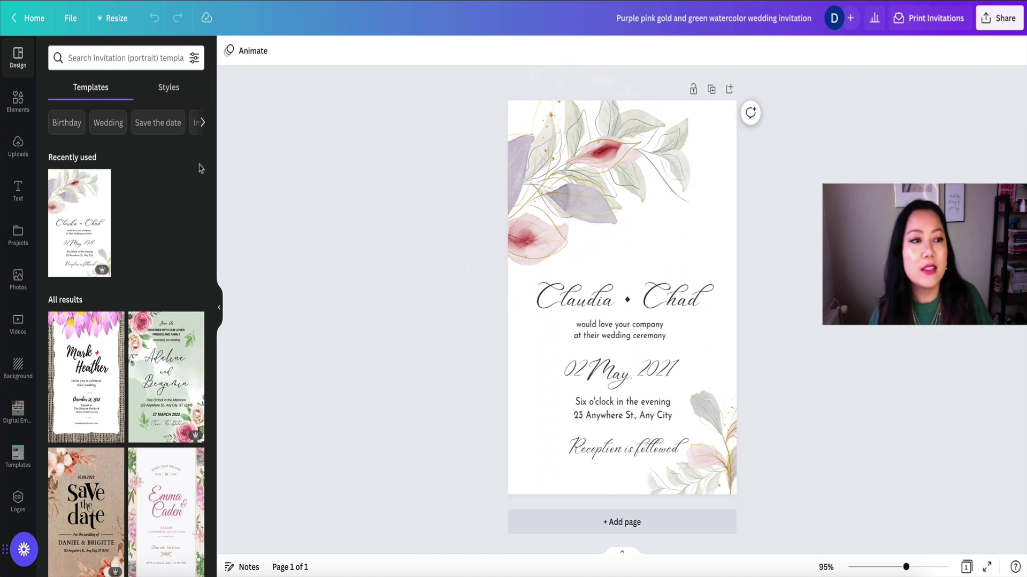
# Search Elements for 'flowers' and show all flower graphics.
pyautogui.click(15, 101)
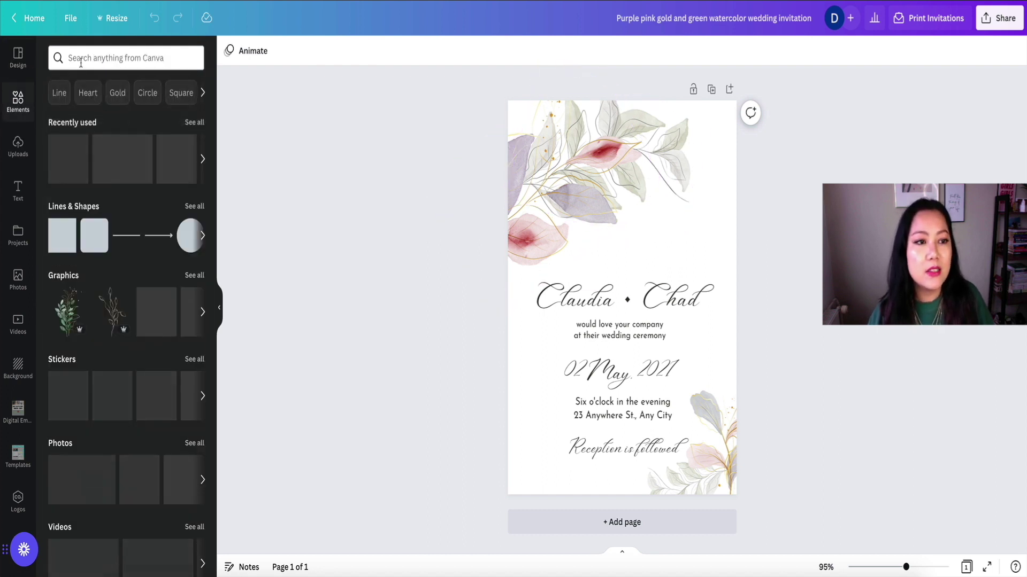
pyautogui.click(123, 58)
pyautogui.write('flowers')
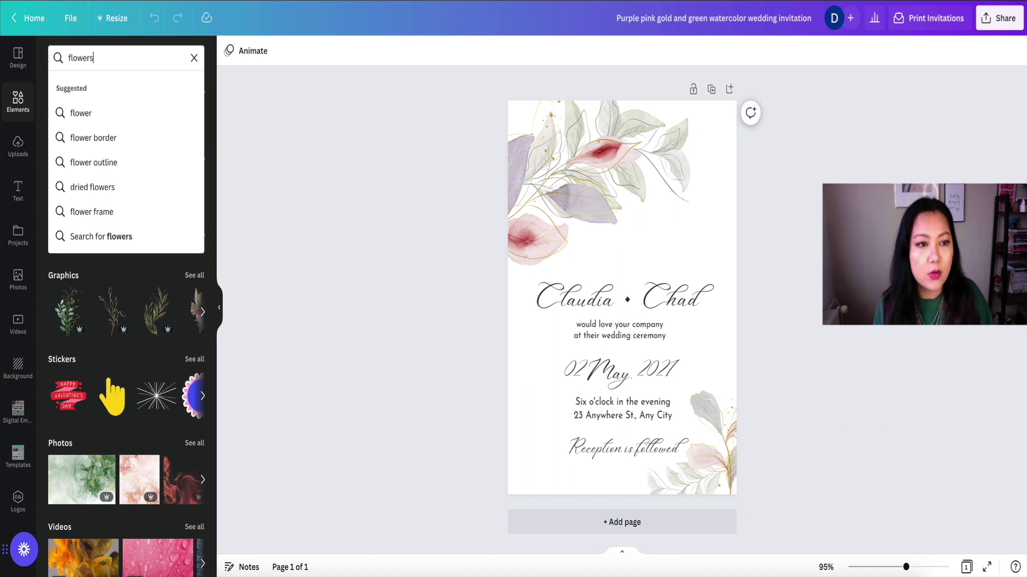
pyautogui.press('Return')
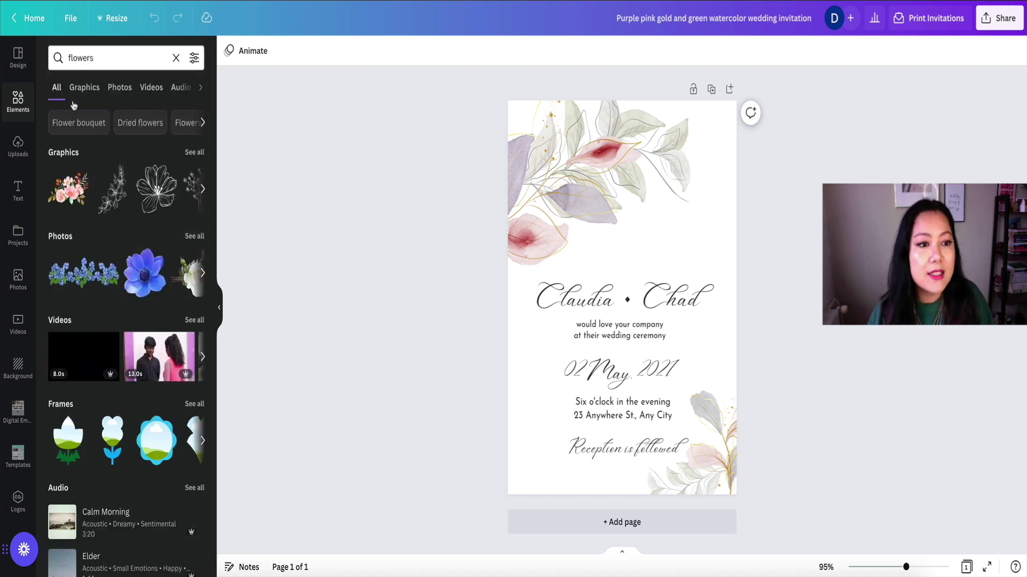
pyautogui.click(190, 152)
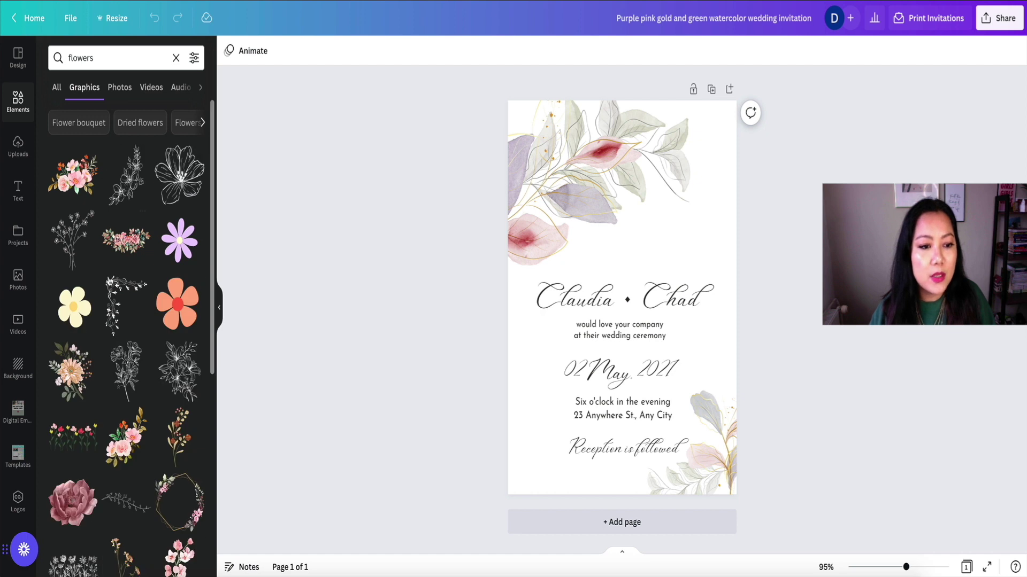
# Try a corner floral graphic on the page, browse more flowers, and select the top watercolor artwork.
pyautogui.moveTo(110, 282); pyautogui.dragTo(177, 369)
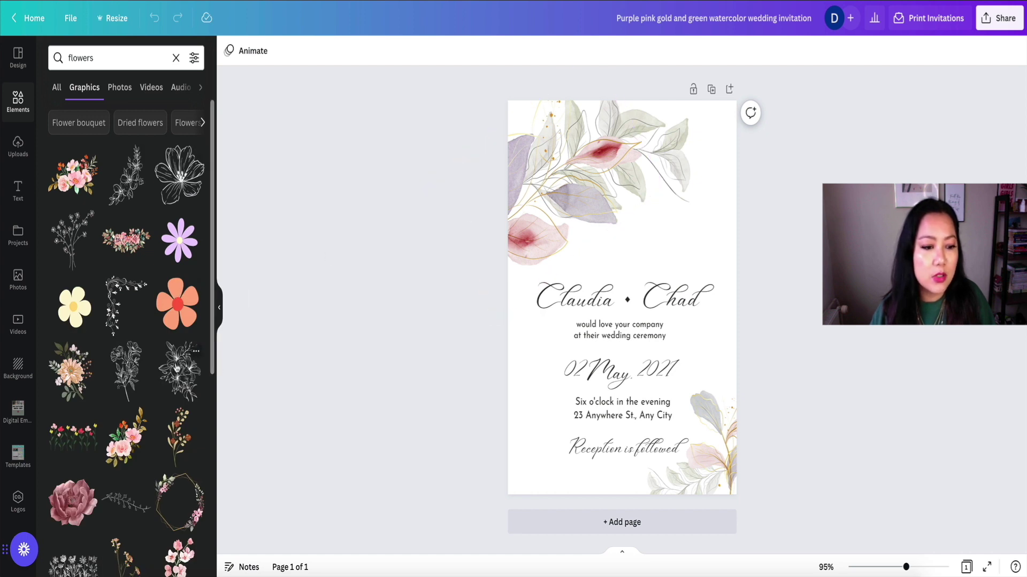
pyautogui.scroll(-5, 176, 369)
pyautogui.scroll(-3, 175, 368)
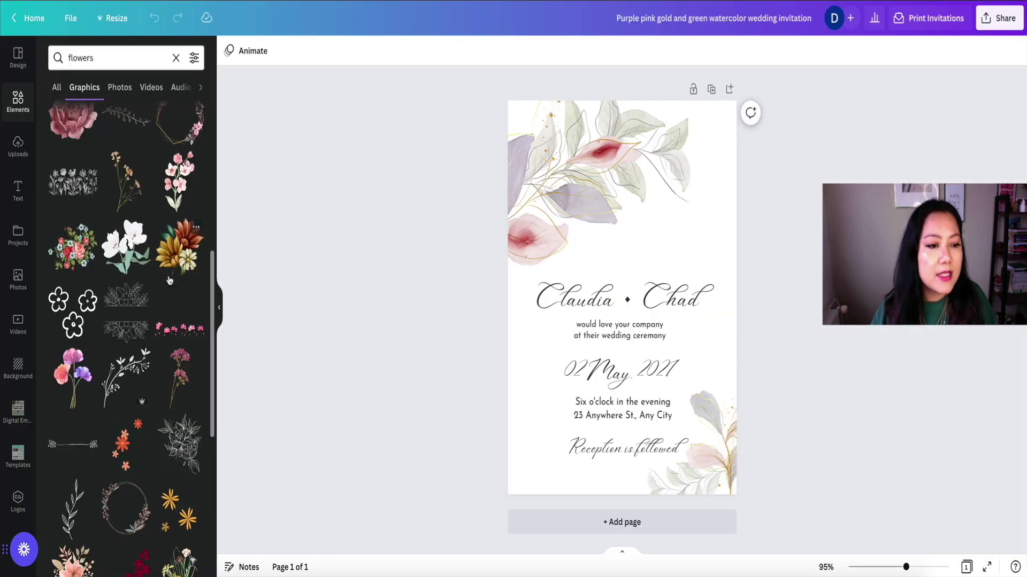
pyautogui.scroll(-2, 166, 259)
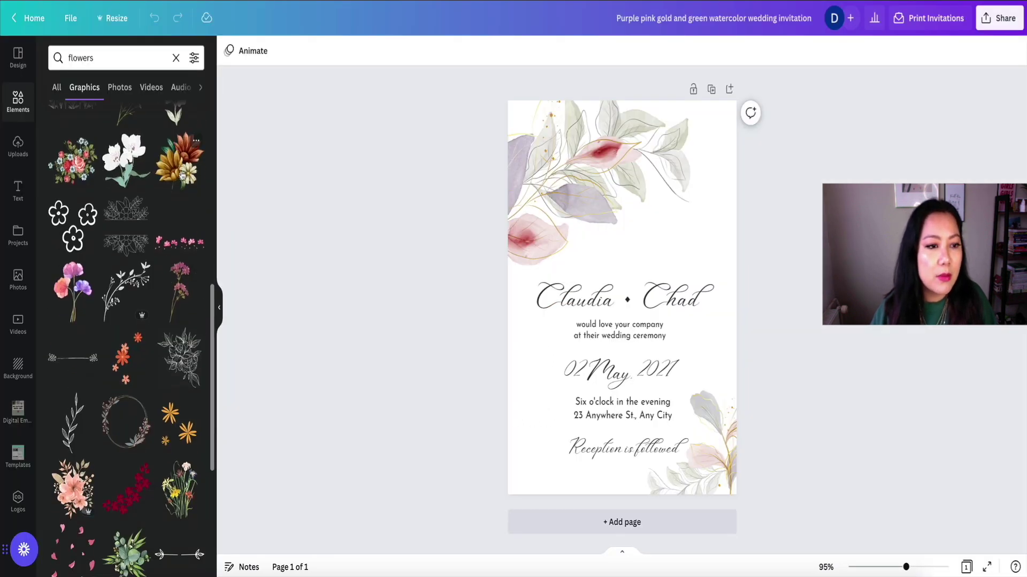
pyautogui.scroll(-5, 160, 333)
pyautogui.scroll(-5, 159, 333)
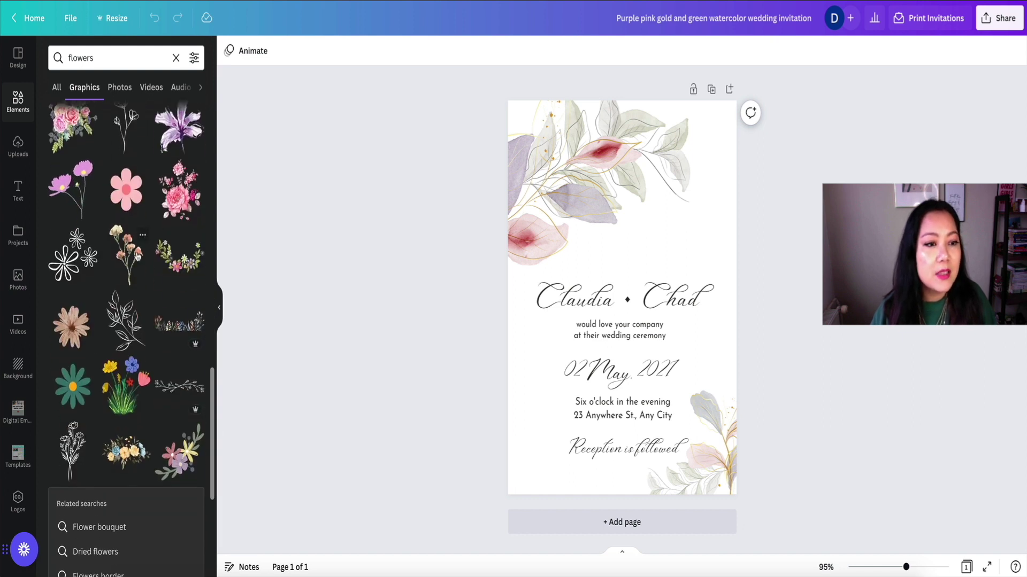
pyautogui.scroll(-2, 130, 328)
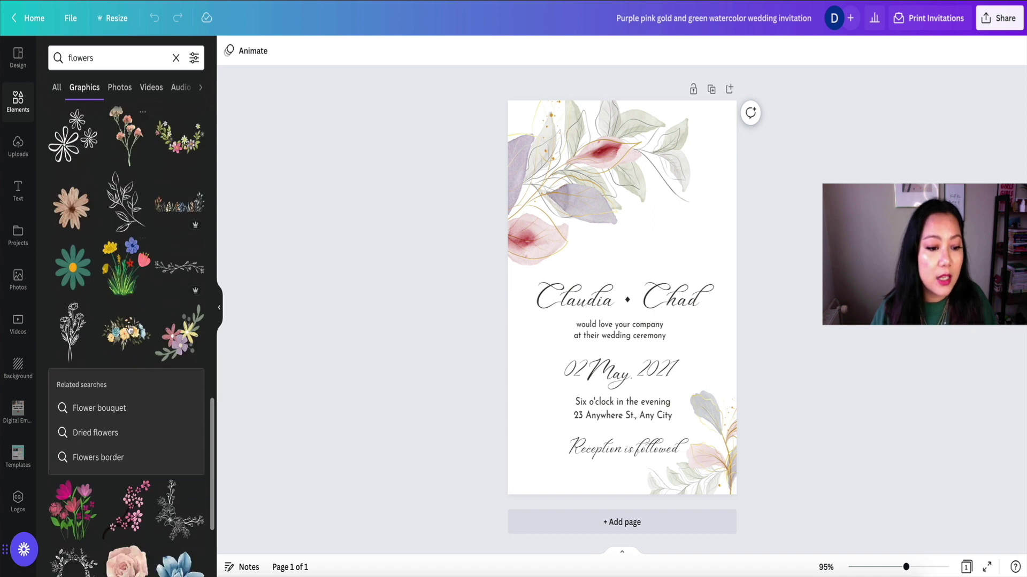
pyautogui.scroll(-3, 130, 329)
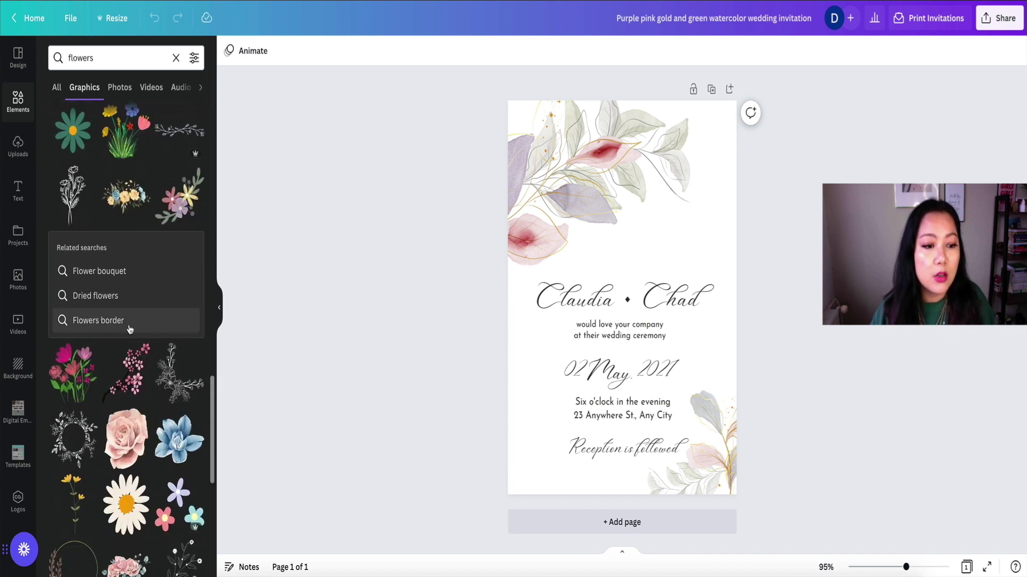
pyautogui.scroll(-2, 130, 329)
pyautogui.scroll(2, 130, 329)
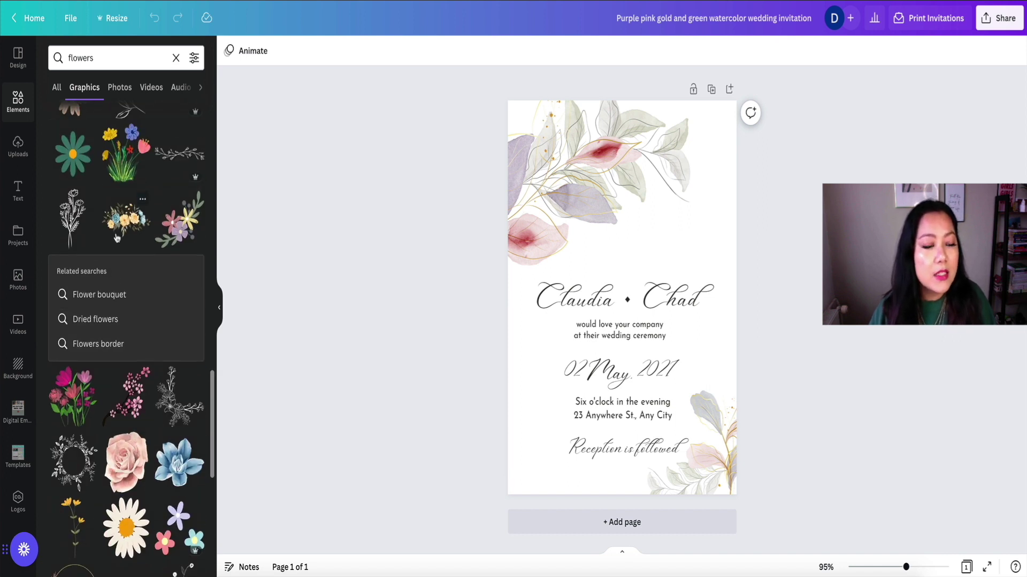
pyautogui.scroll(-5, 130, 361)
pyautogui.scroll(-3, 129, 361)
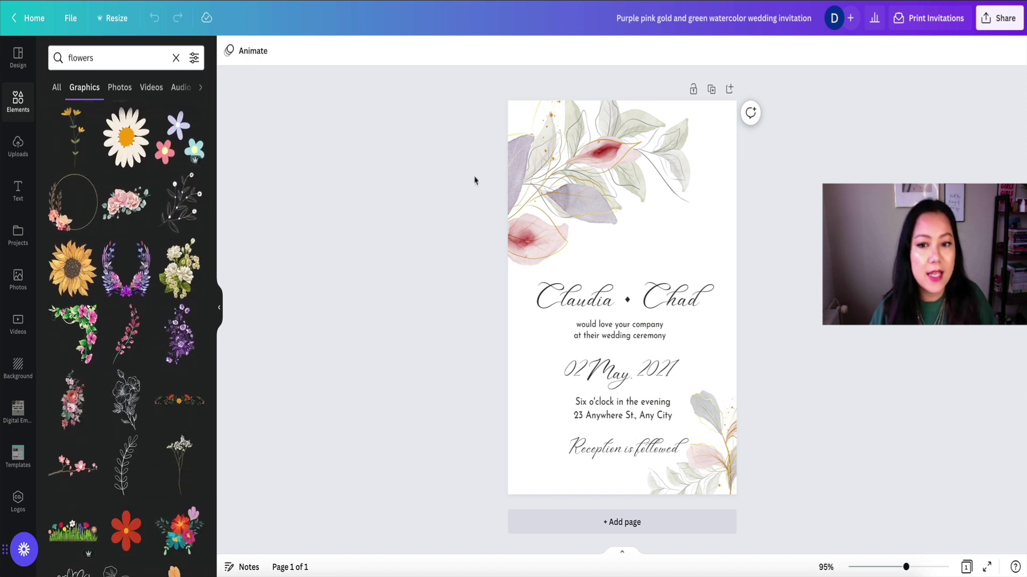
pyautogui.click(571, 183)
# Delete the pink watercolor and green leaf graphics from the top of the invitation.
pyautogui.press('Delete')
pyautogui.click(568, 179)
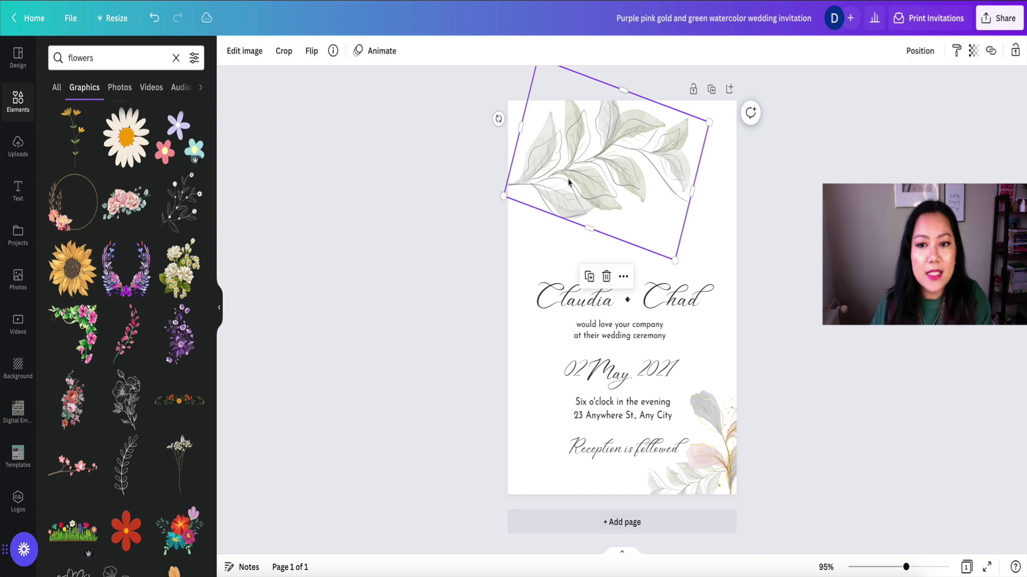
pyautogui.press('Delete')
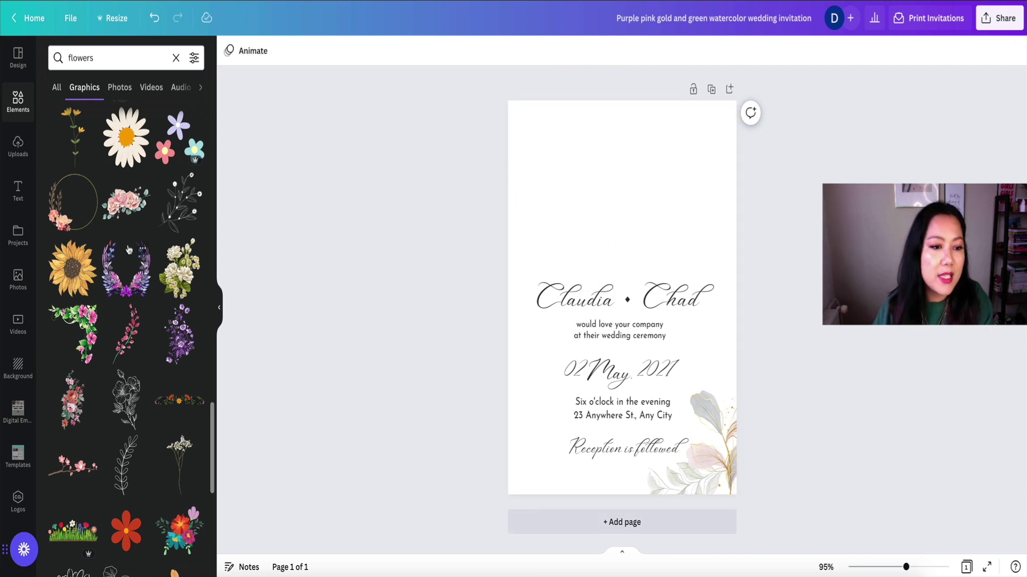
pyautogui.scroll(-1, 128, 250)
pyautogui.scroll(1, 129, 249)
# Add the pink roses graphic, move it to the top and size it to fit.
pyautogui.click(114, 194)
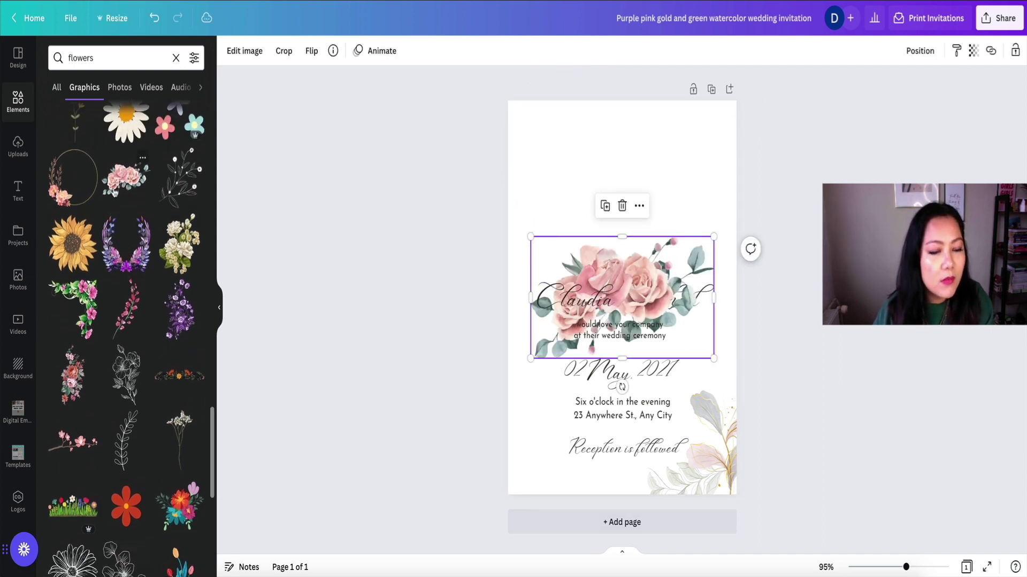
pyautogui.moveTo(638, 279); pyautogui.dragTo(634, 154)
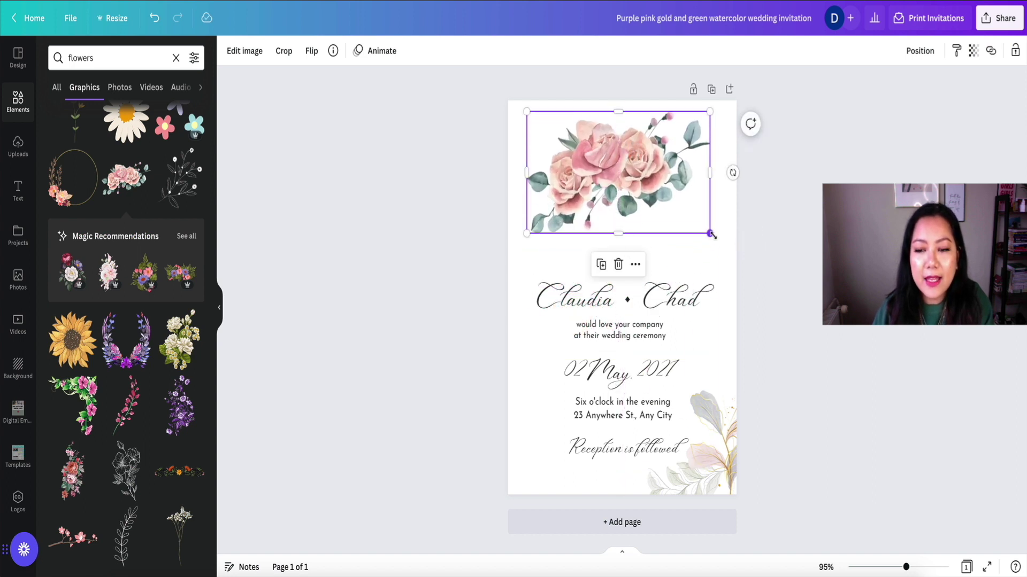
pyautogui.moveTo(711, 235); pyautogui.dragTo(728, 245)
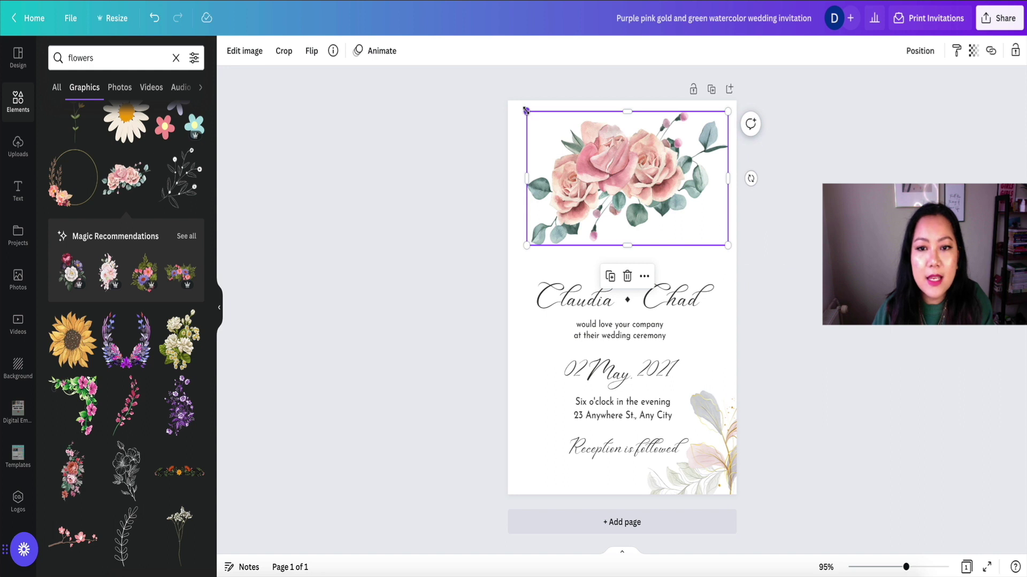
pyautogui.moveTo(526, 111); pyautogui.dragTo(508, 99)
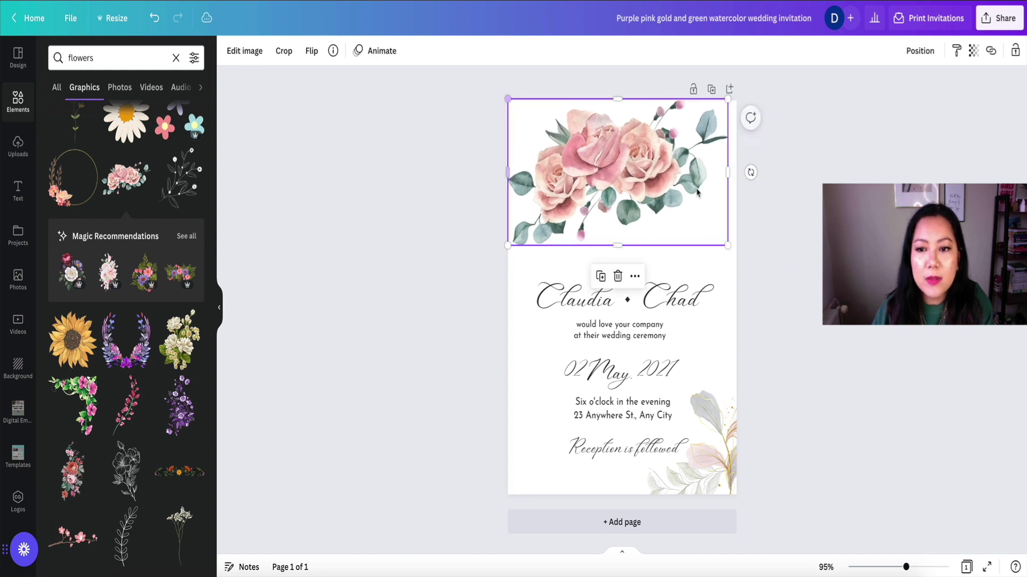
pyautogui.click(761, 229)
pyautogui.click(676, 214)
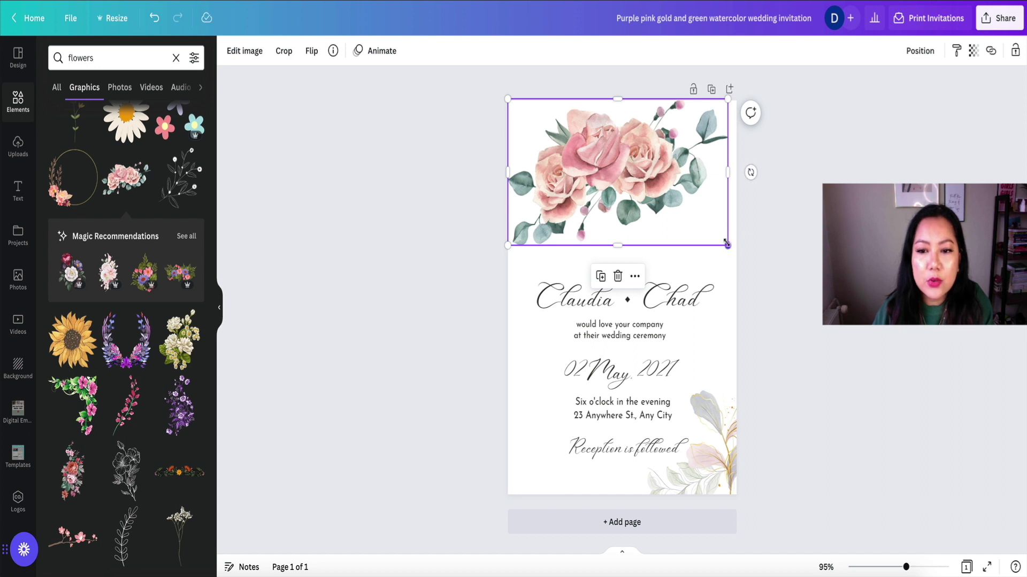
pyautogui.moveTo(726, 243); pyautogui.dragTo(699, 225)
pyautogui.moveTo(620, 226); pyautogui.dragTo(626, 232)
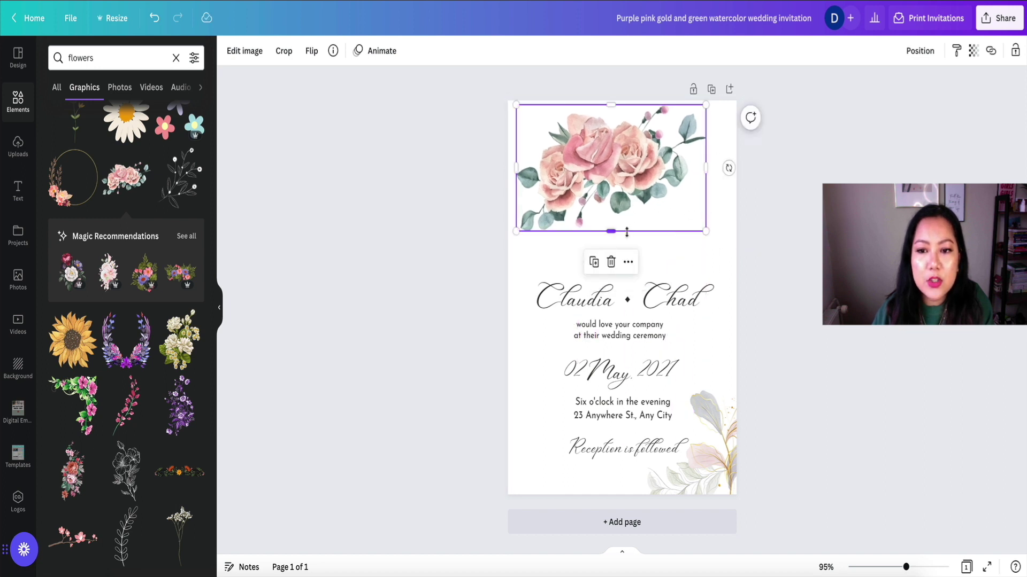
pyautogui.click(628, 262)
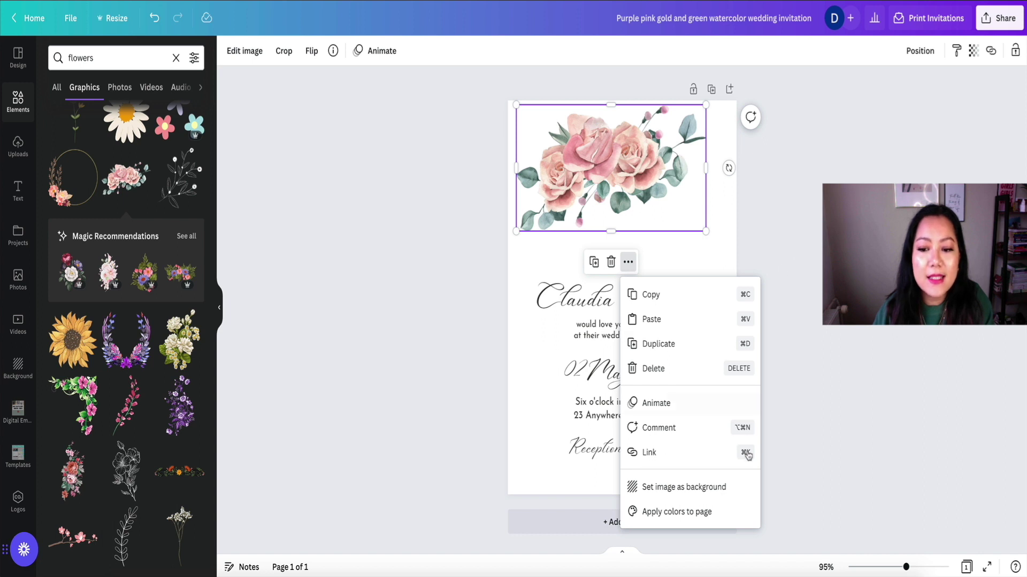
pyautogui.click(783, 235)
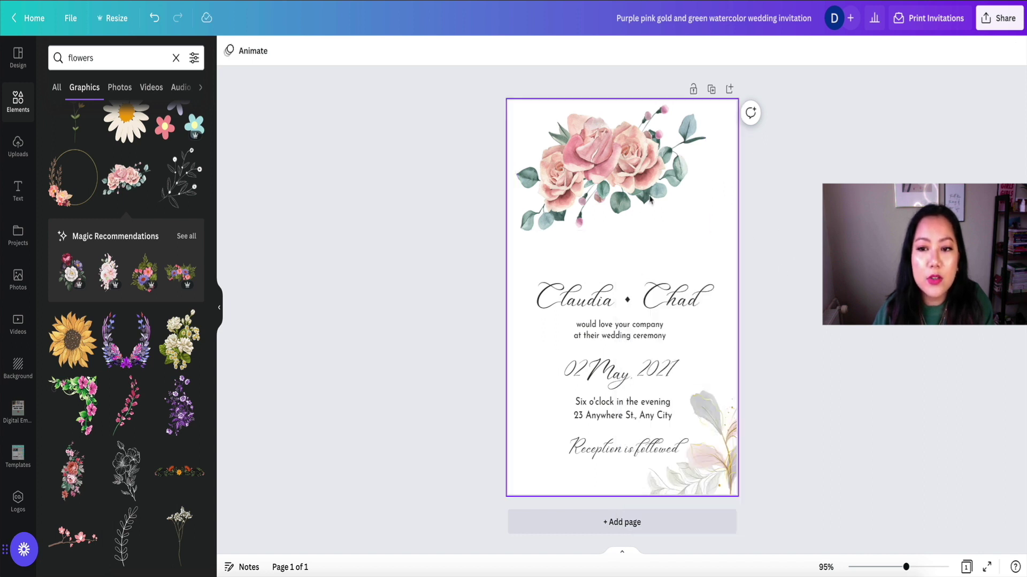
# Center the roses horizontally and resize them to about 3.9 by 2.1.
pyautogui.click(624, 186)
pyautogui.moveTo(712, 231); pyautogui.dragTo(730, 247)
pyautogui.press('Escape')
pyautogui.moveTo(665, 199); pyautogui.dragTo(662, 196)
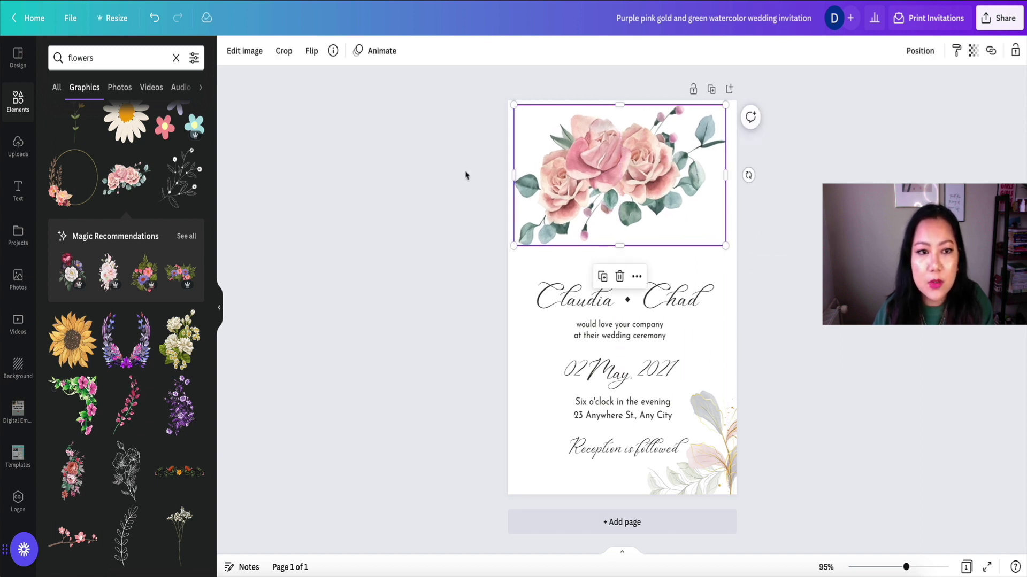
pyautogui.click(248, 57)
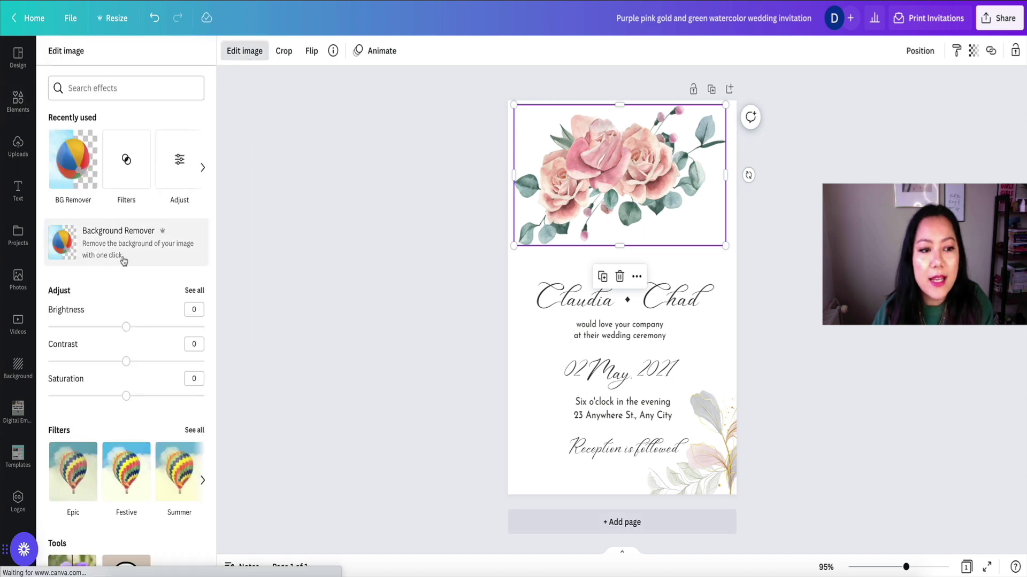
pyautogui.scroll(-3, 121, 354)
pyautogui.press('Escape')
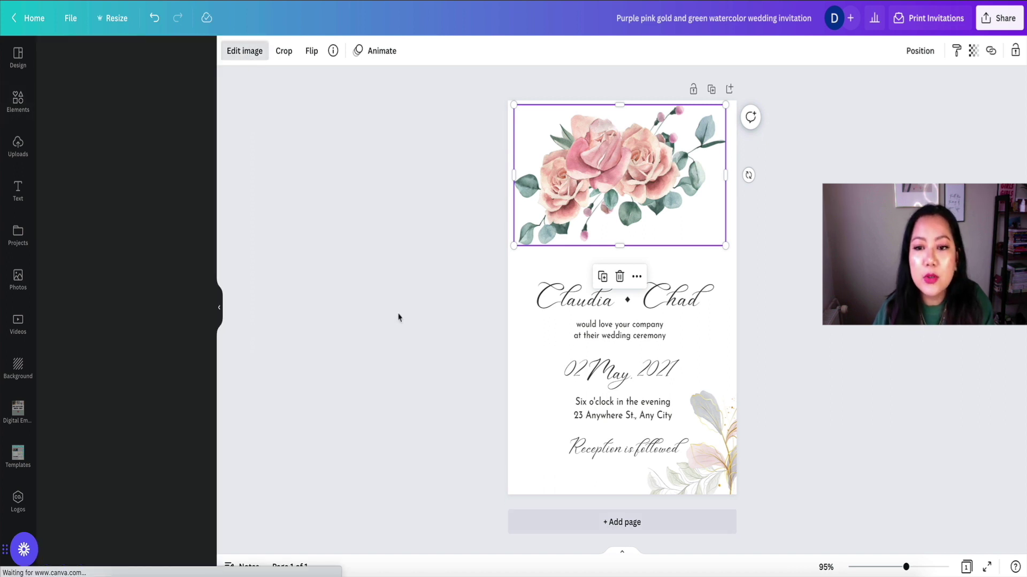
pyautogui.moveTo(725, 245); pyautogui.dragTo(691, 220)
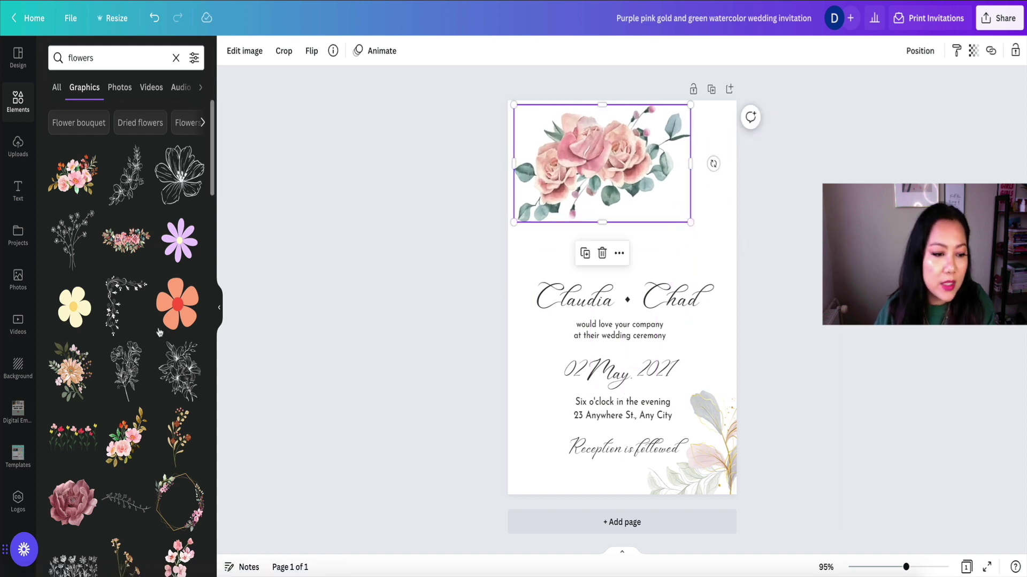
# Try a brown-and-yellow flower graphic, then delete it.
pyautogui.scroll(-4, 156, 332)
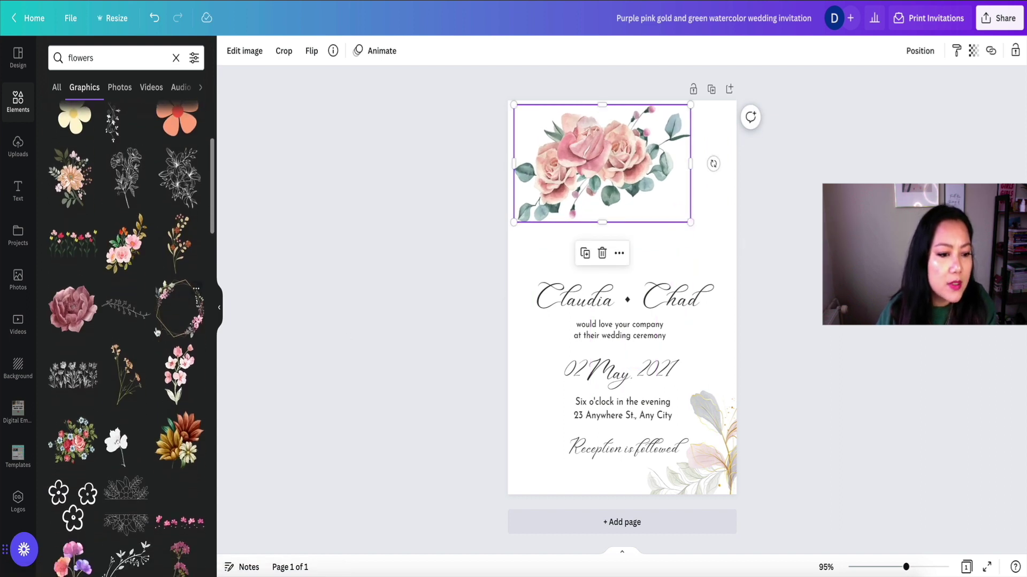
pyautogui.scroll(-2, 156, 332)
pyautogui.click(160, 326)
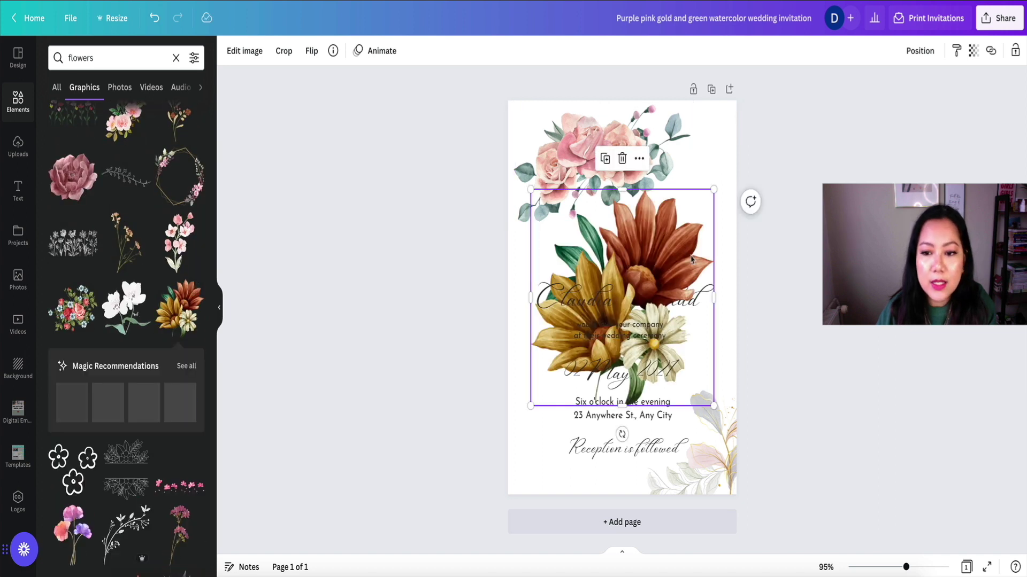
pyautogui.moveTo(710, 199); pyautogui.dragTo(617, 267)
pyautogui.press('Delete')
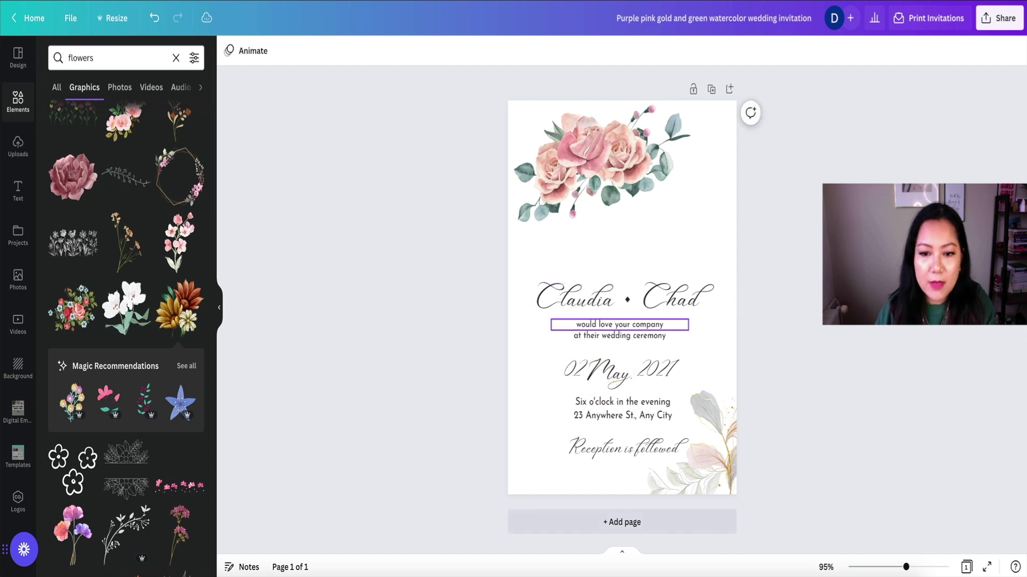
# Delete the leaf decoration at the lower right of the invitation.
pyautogui.scroll(-5, 145, 287)
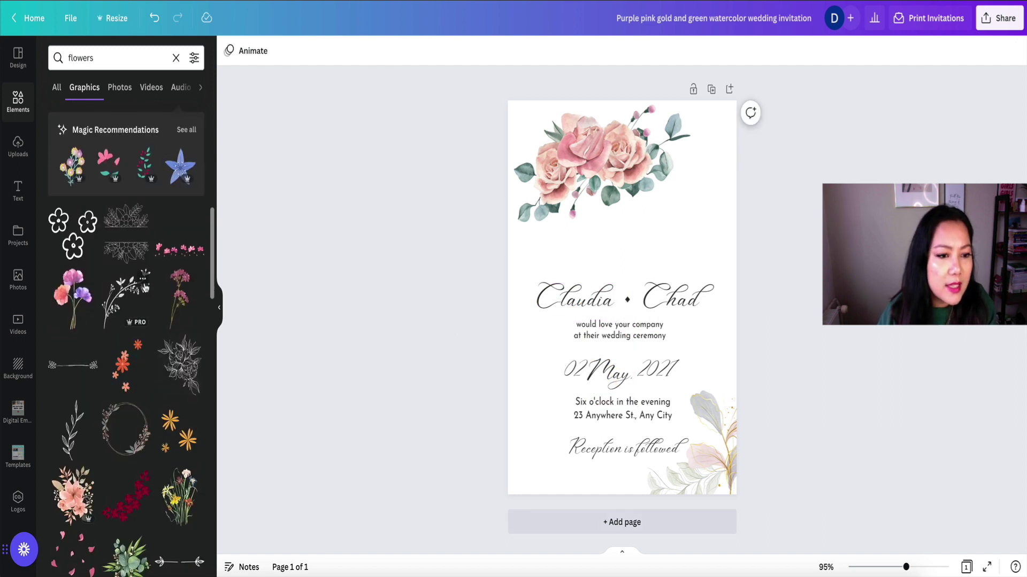
pyautogui.scroll(-5, 144, 288)
pyautogui.scroll(-1, 145, 288)
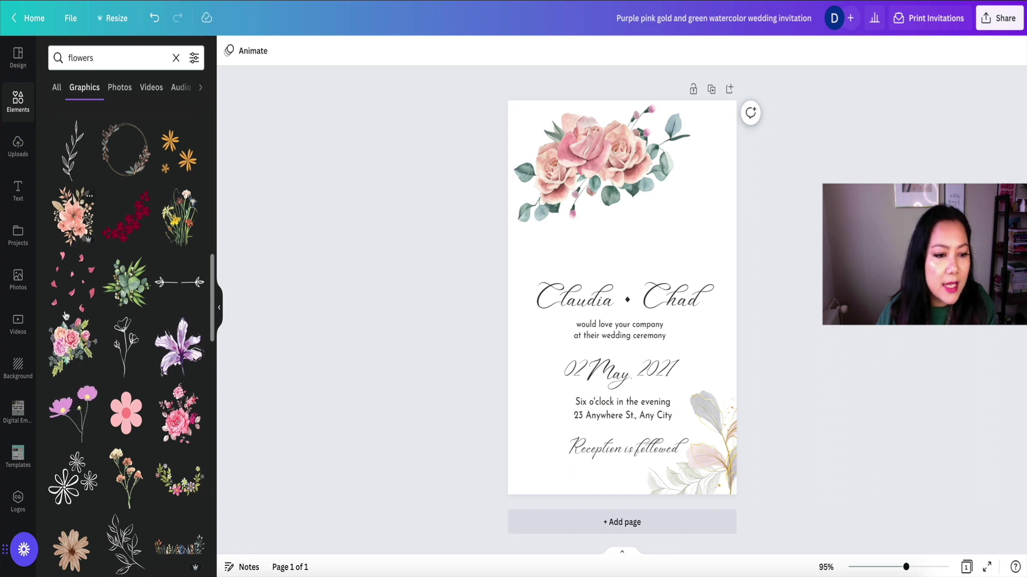
pyautogui.scroll(-5, 116, 286)
pyautogui.scroll(-8, 116, 286)
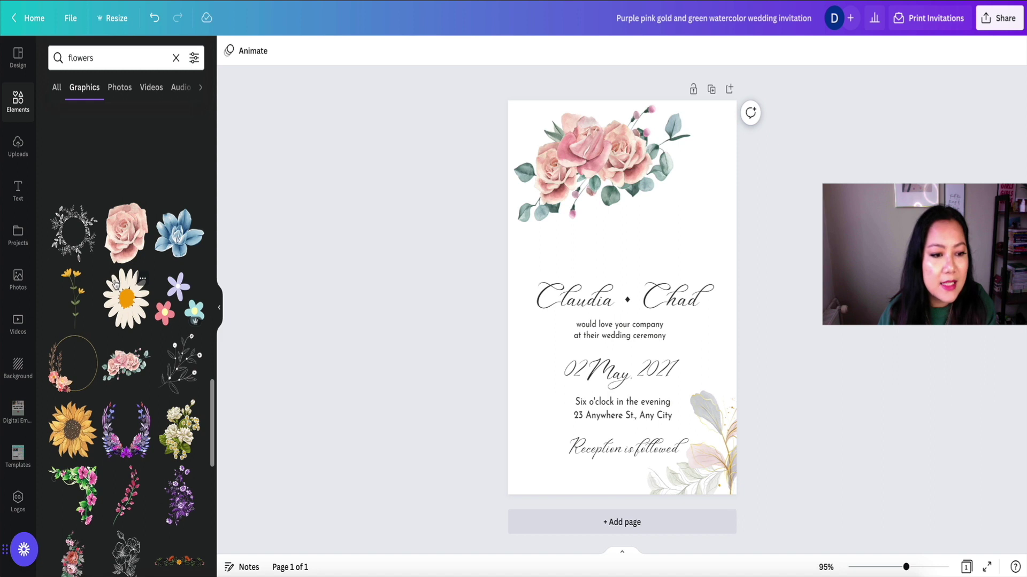
pyautogui.scroll(-3, 116, 284)
pyautogui.scroll(-2, 115, 285)
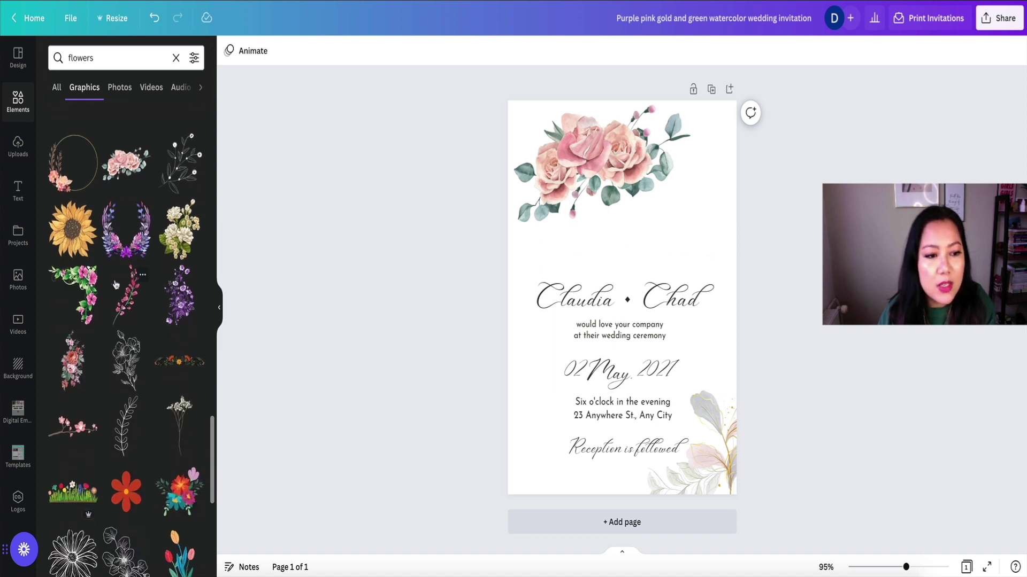
pyautogui.scroll(-5, 116, 286)
pyautogui.scroll(-5, 116, 285)
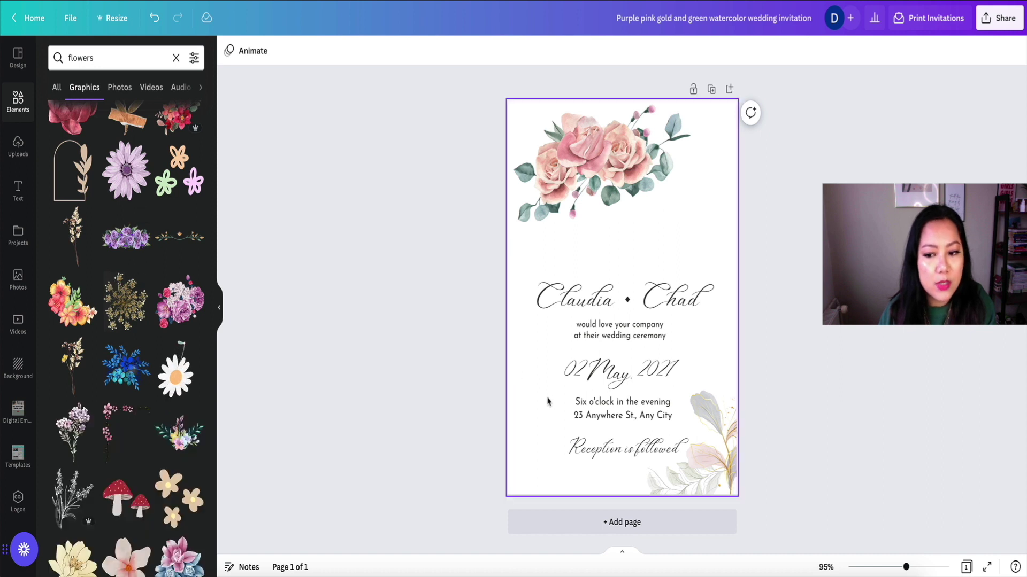
pyautogui.moveTo(727, 439); pyautogui.dragTo(712, 476)
pyautogui.press('Delete')
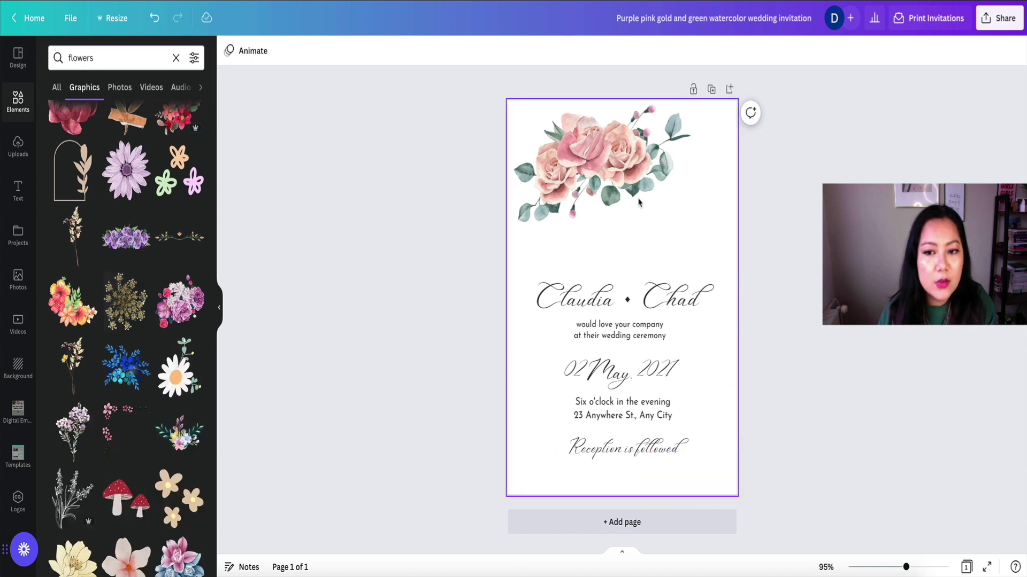
# Enlarge the rose bouquet to span the top, centred, then select the names text.
pyautogui.click(677, 211)
pyautogui.moveTo(688, 220); pyautogui.dragTo(730, 244)
pyautogui.moveTo(671, 191); pyautogui.dragTo(668, 188)
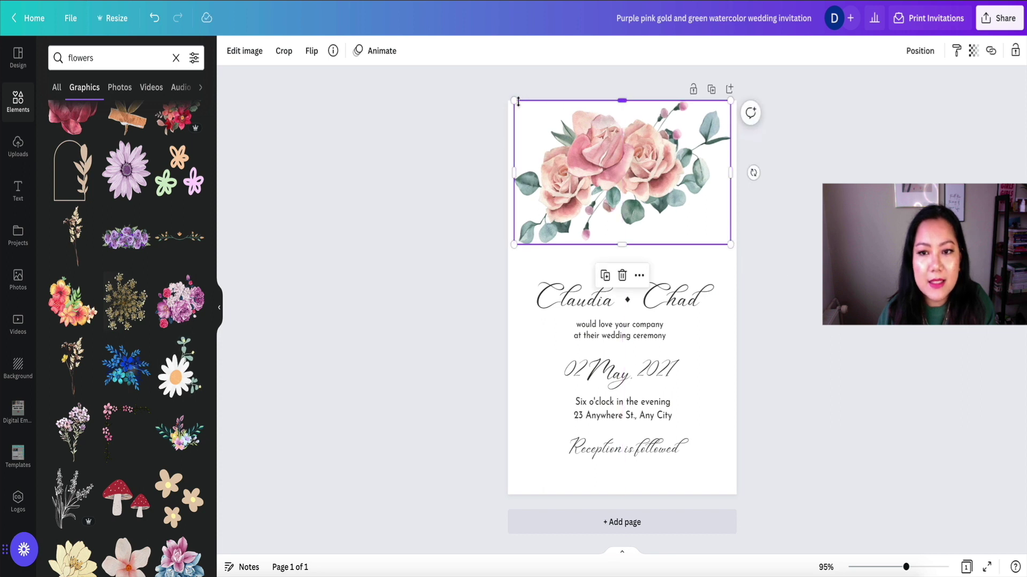
pyautogui.moveTo(513, 100); pyautogui.dragTo(507, 96)
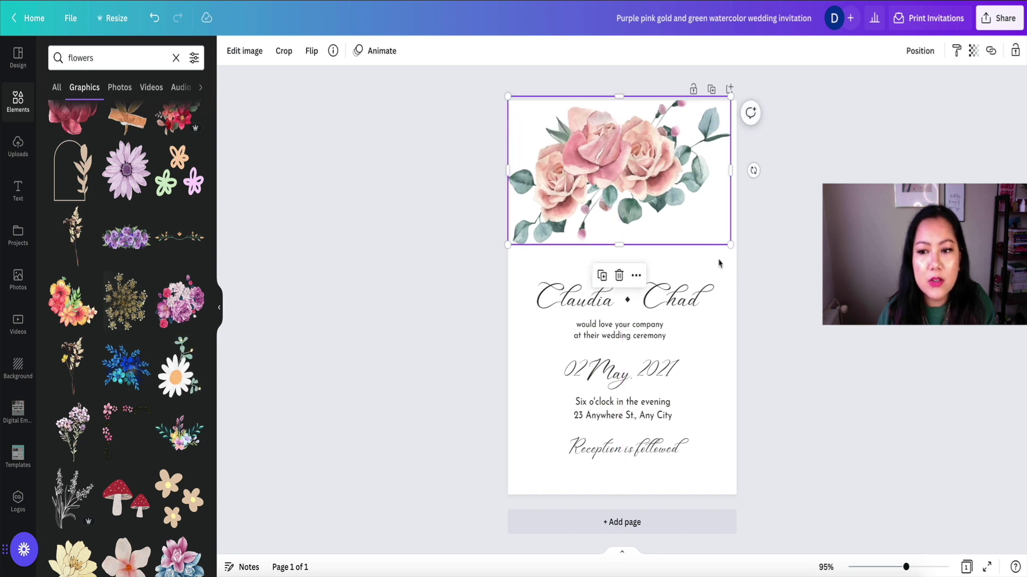
pyautogui.moveTo(731, 245); pyautogui.dragTo(738, 252)
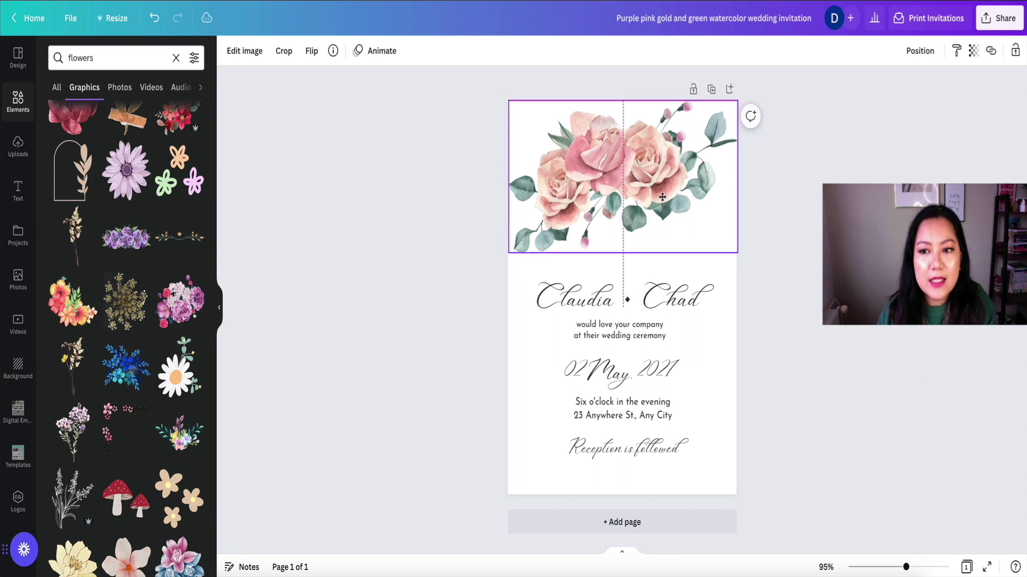
pyautogui.click(777, 239)
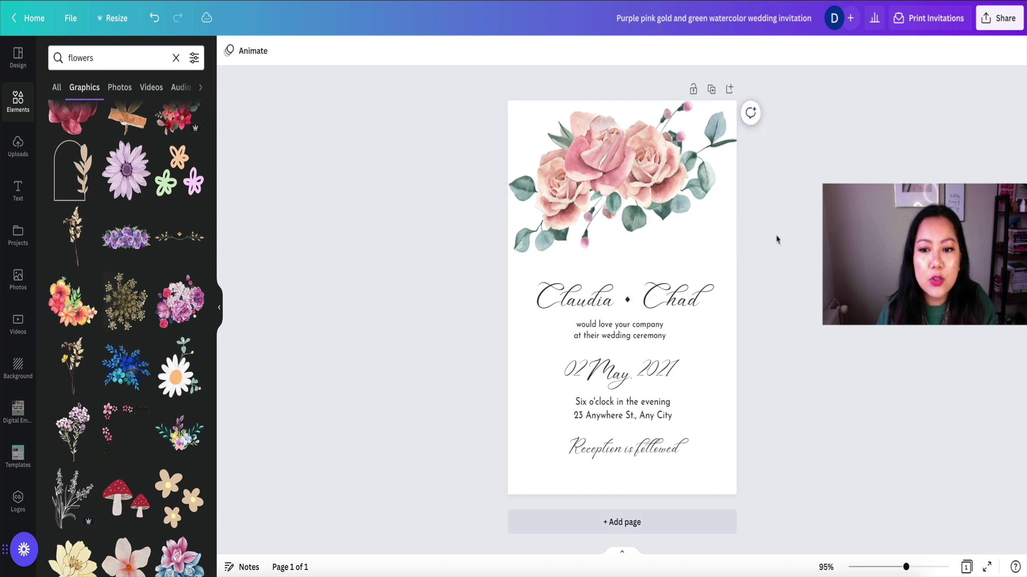
pyautogui.click(704, 294)
# Search 'calligraphy' fonts for Claudia and try Daydream.
pyautogui.click(595, 298)
pyautogui.doubleClick(595, 298)
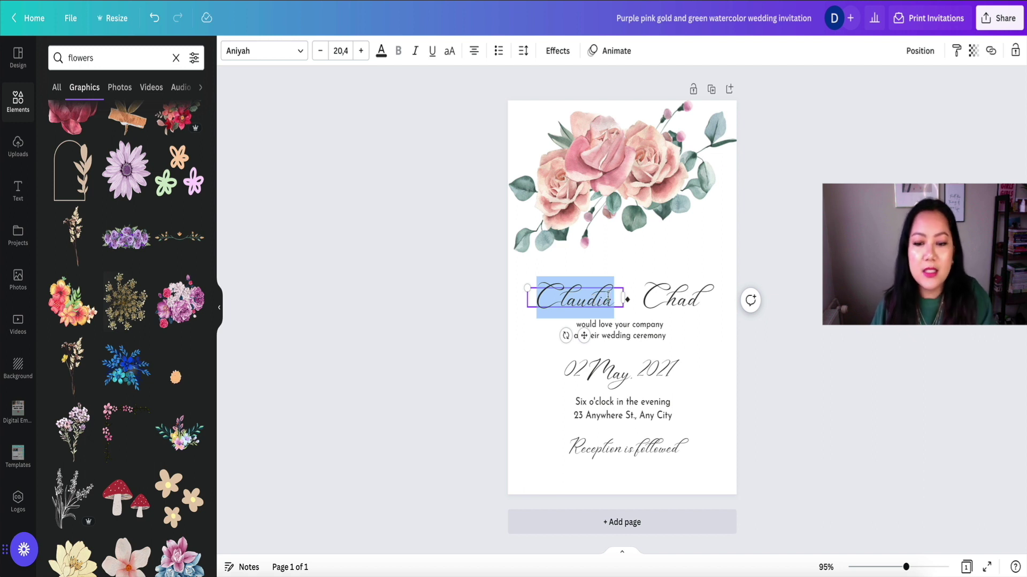
pyautogui.click(234, 53)
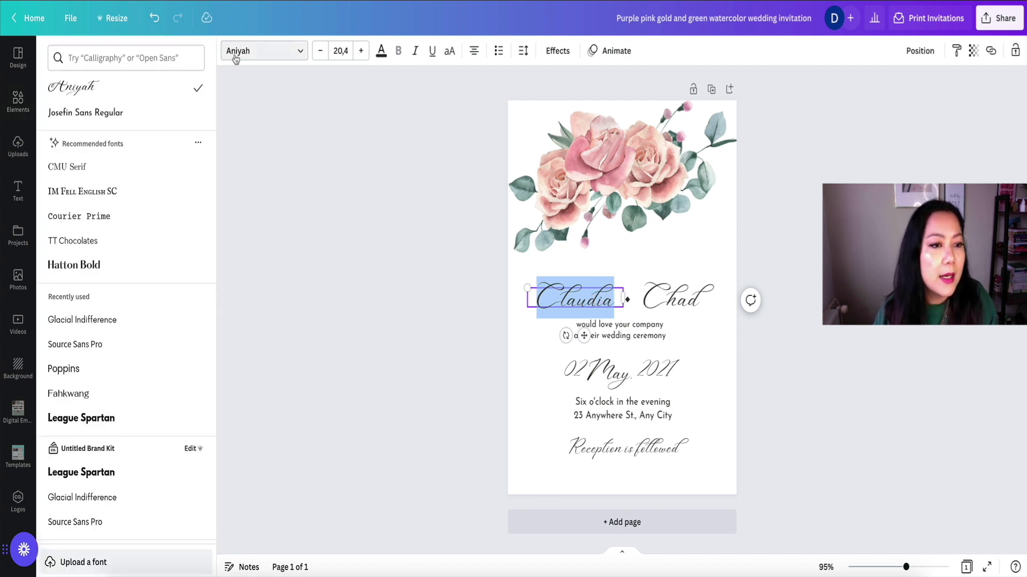
pyautogui.click(136, 58)
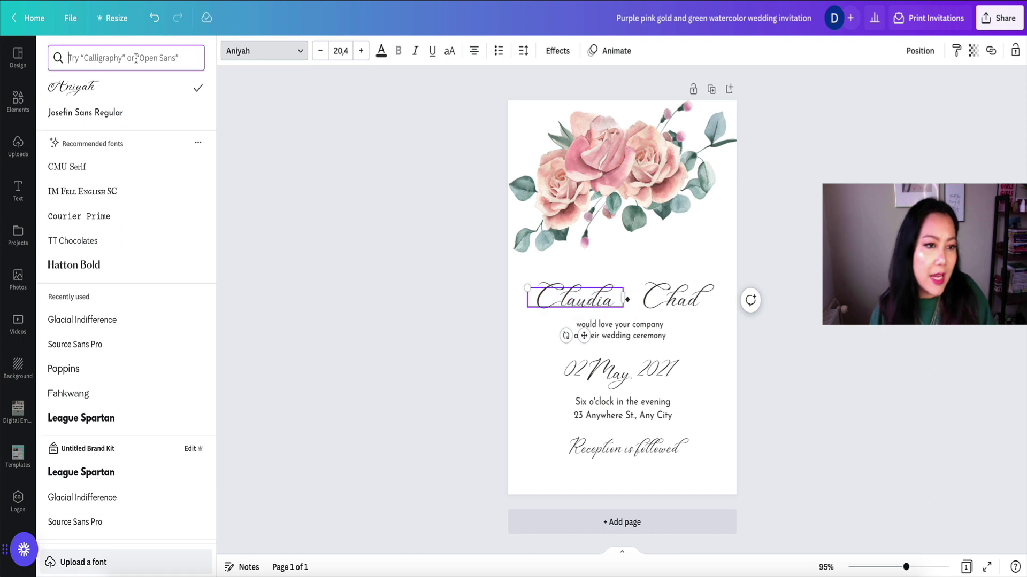
pyautogui.write('callig')
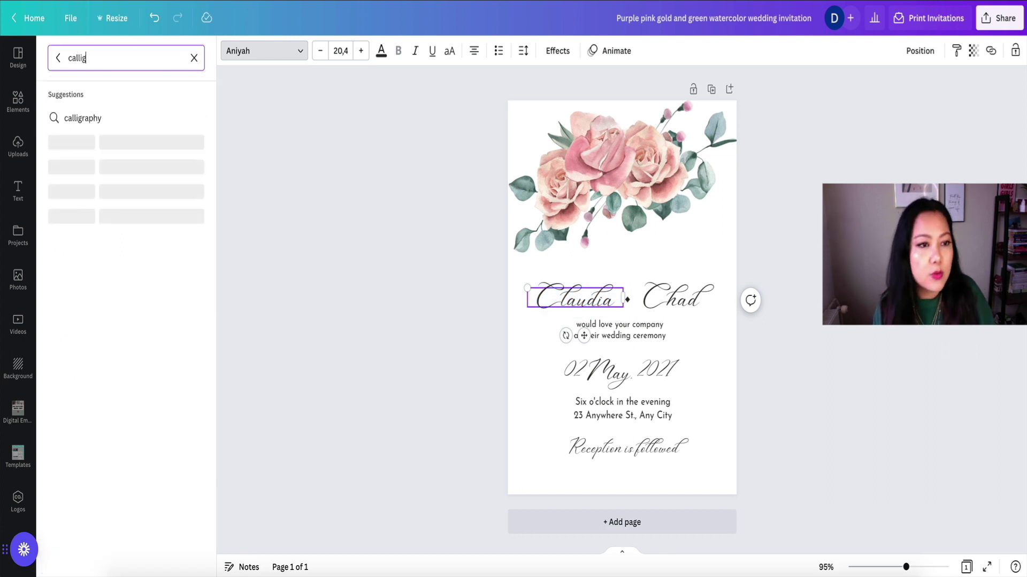
pyautogui.write('raphy')
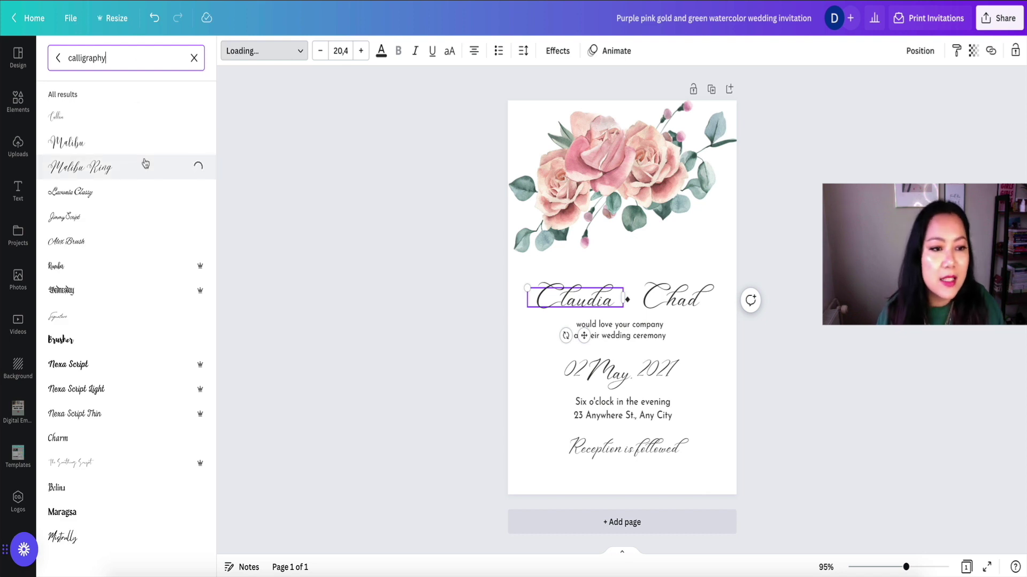
pyautogui.scroll(-3, 146, 177)
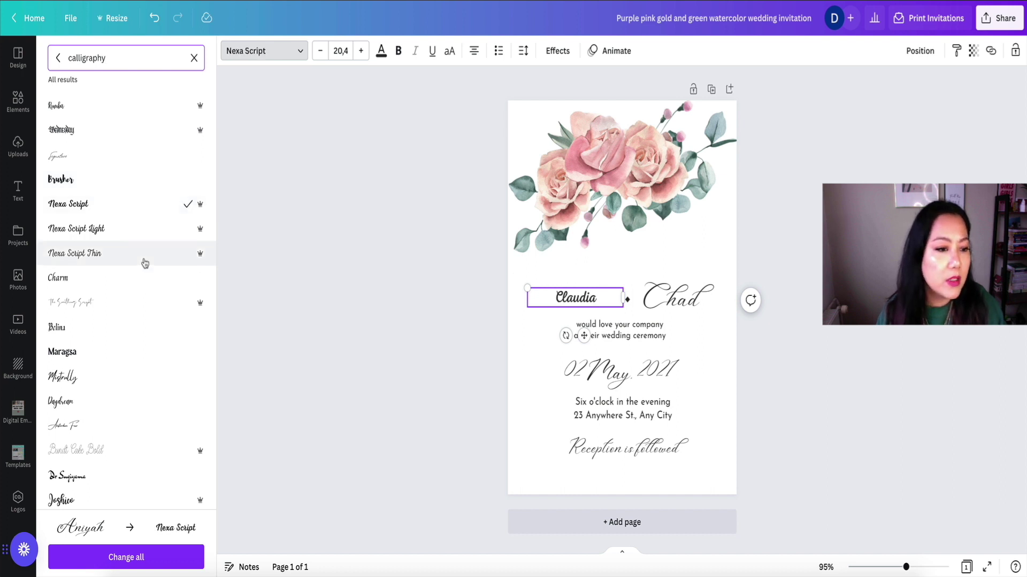
pyautogui.scroll(-4, 142, 262)
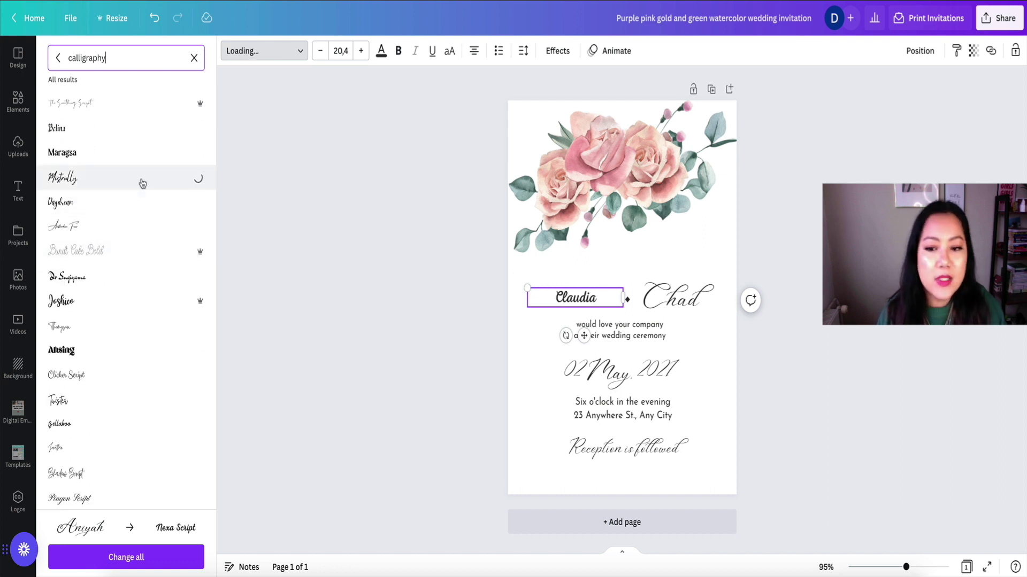
pyautogui.click(147, 206)
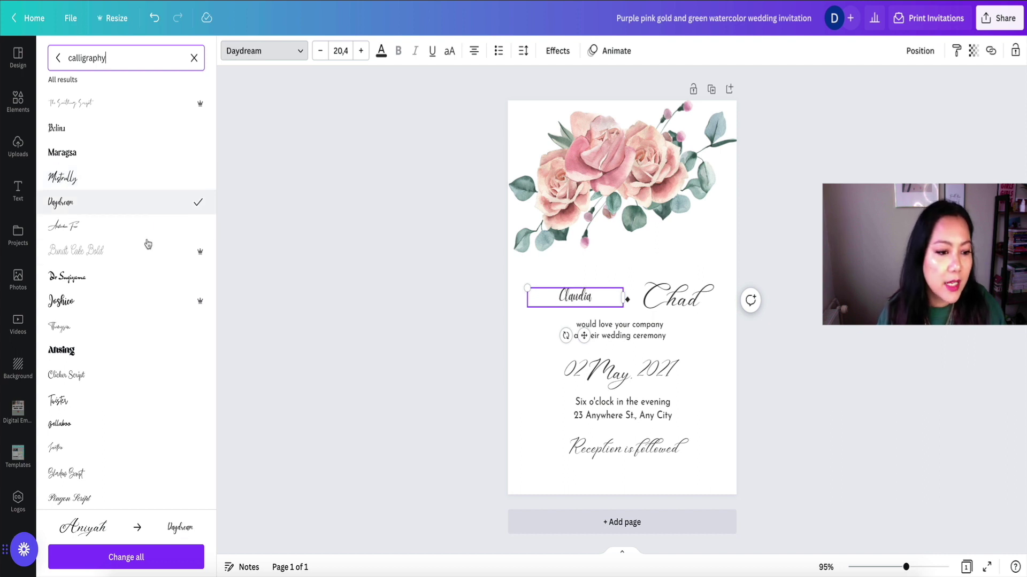
# Try Yellowtail, then set Claudia in Great Vibes.
pyautogui.scroll(-5, 149, 244)
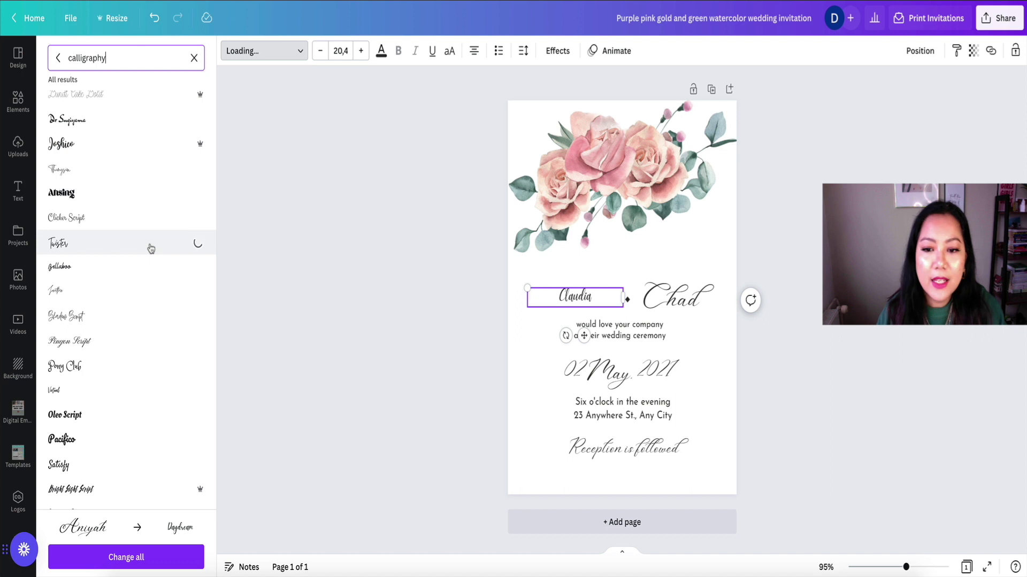
pyautogui.scroll(-6, 152, 278)
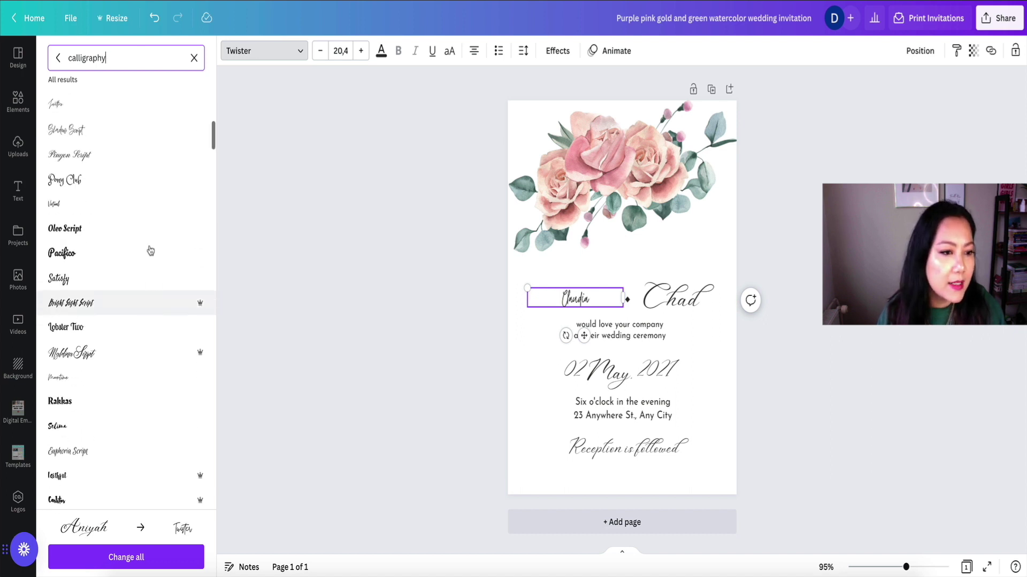
pyautogui.scroll(-2, 156, 270)
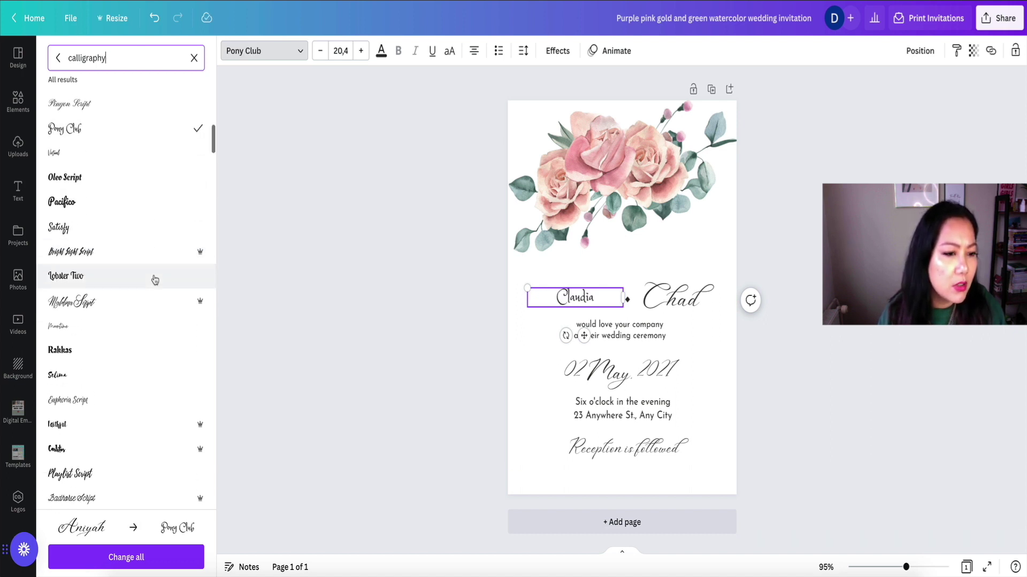
pyautogui.scroll(-7, 155, 280)
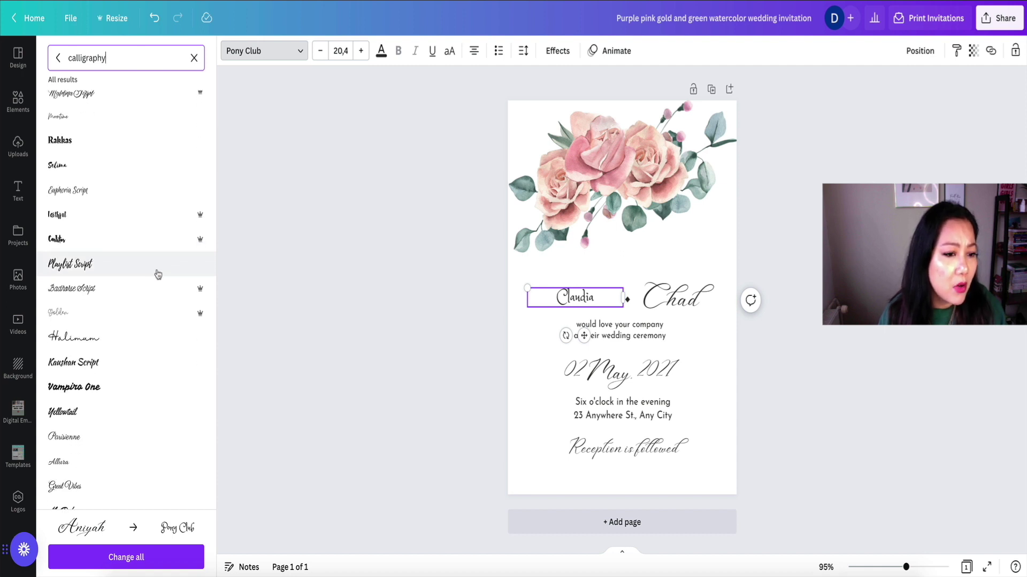
pyautogui.scroll(-6, 155, 374)
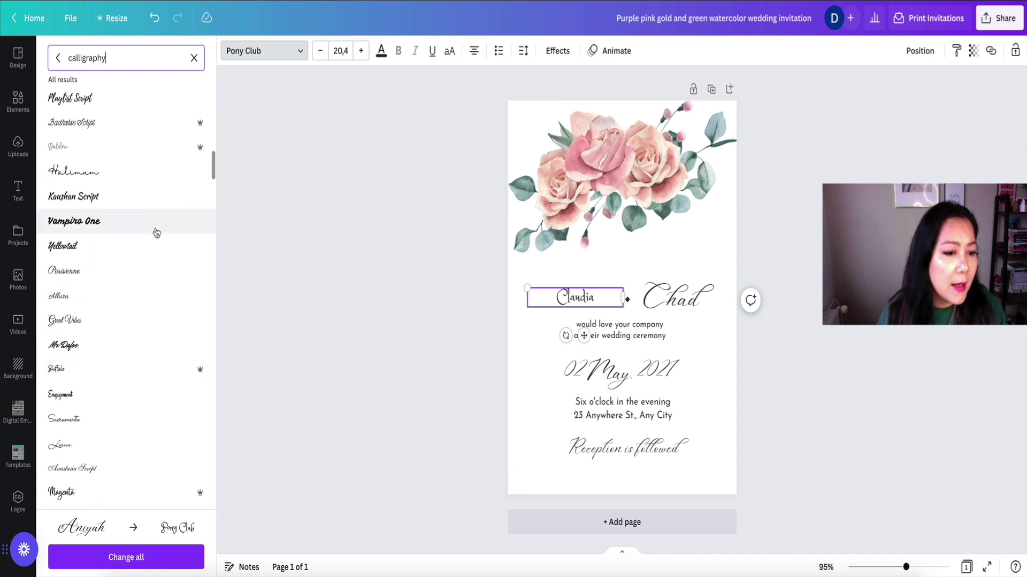
pyautogui.click(157, 244)
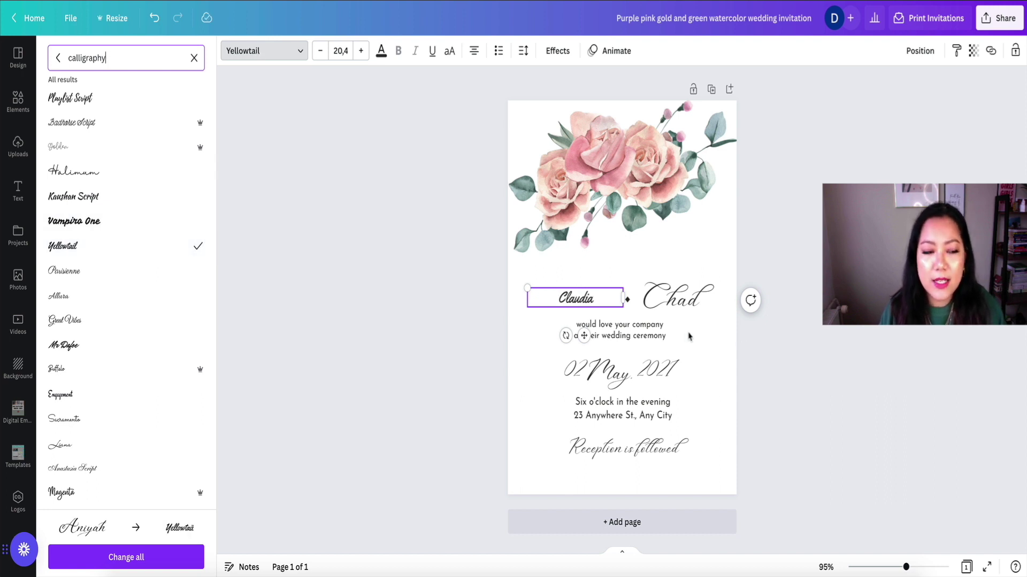
pyautogui.scroll(-2, 151, 368)
pyautogui.click(123, 275)
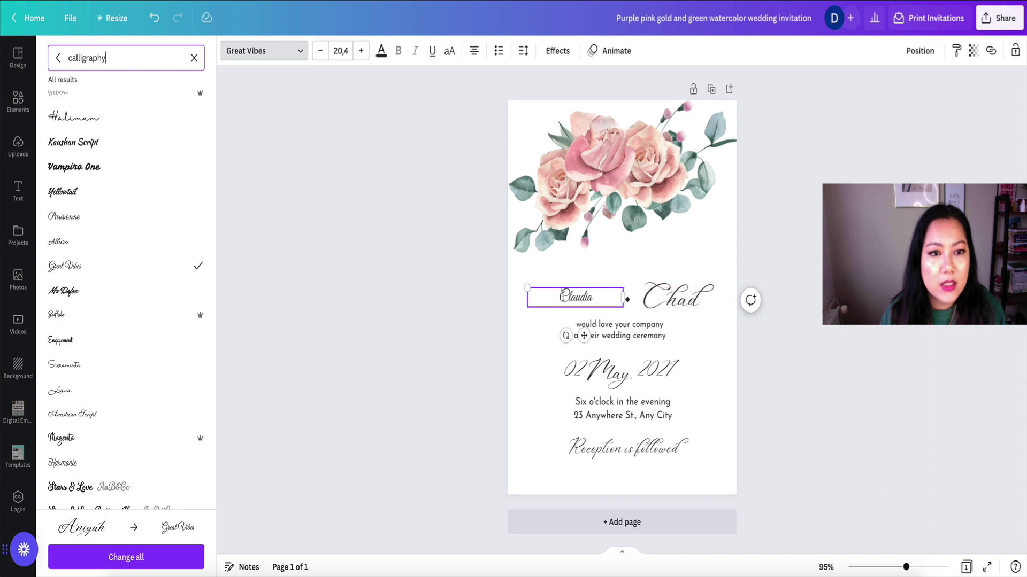
# Set Claudia's font size to 42.
pyautogui.click(341, 50)
pyautogui.scroll(-3, 385, 348)
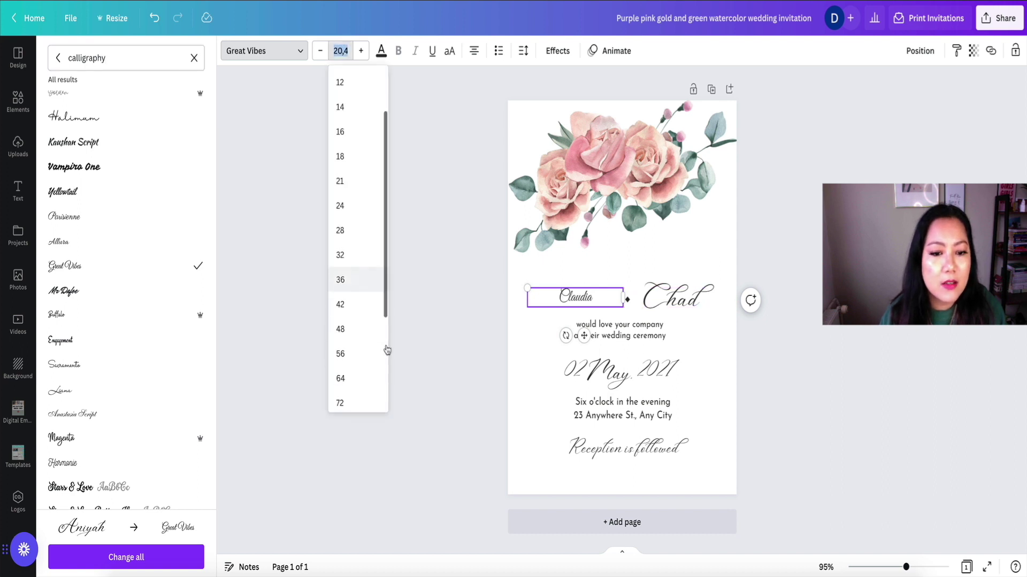
pyautogui.click(369, 295)
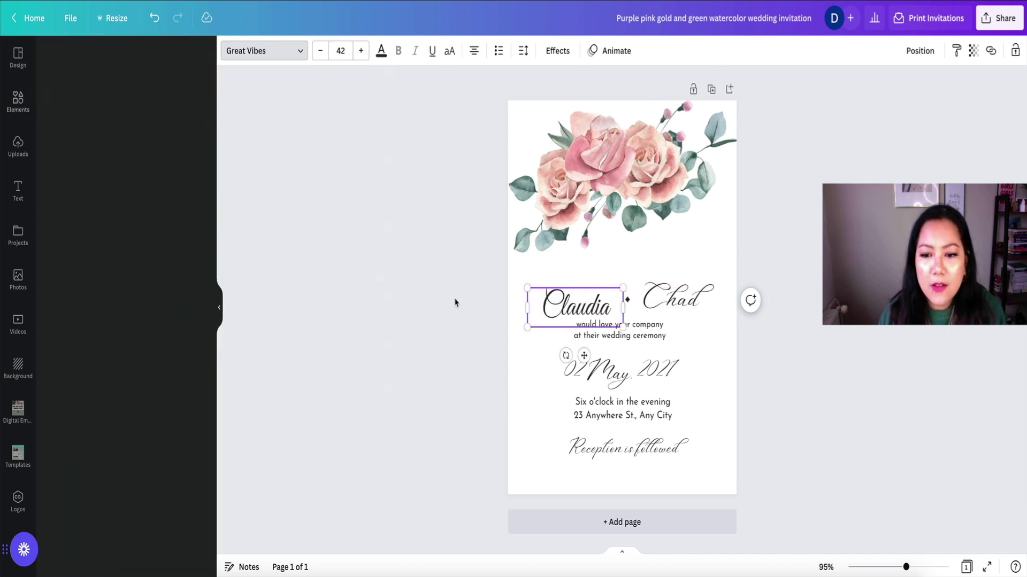
# Raise Claudia onto the names row and compare its font with Chad's.
pyautogui.moveTo(580, 310); pyautogui.dragTo(579, 300)
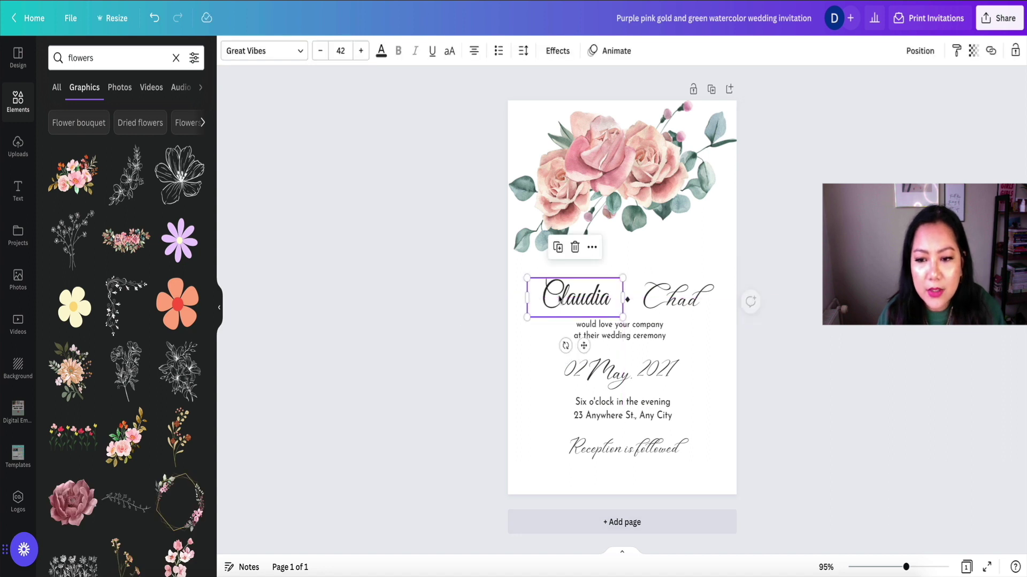
pyautogui.click(665, 296)
pyautogui.click(289, 51)
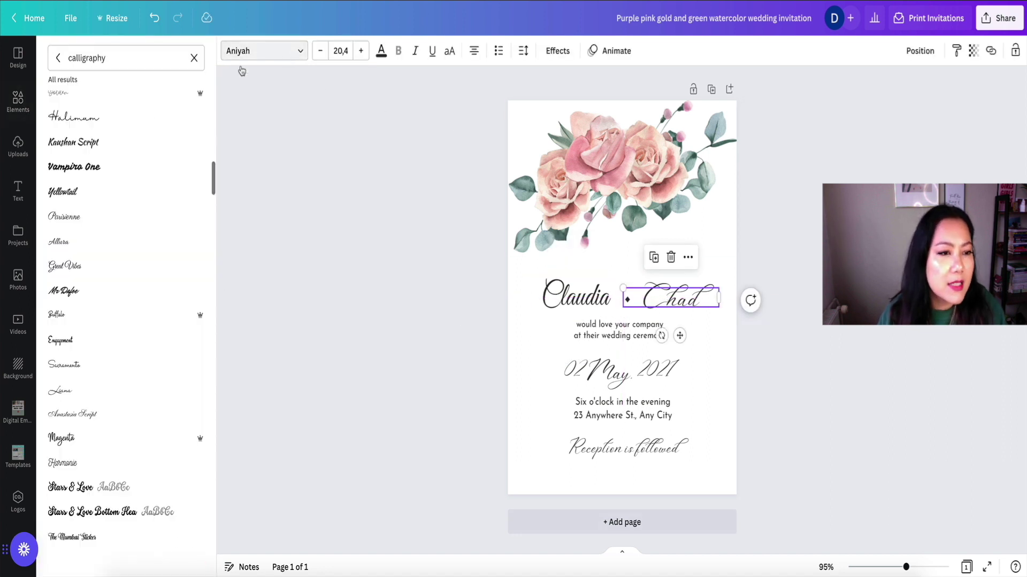
pyautogui.scroll(5, 155, 173)
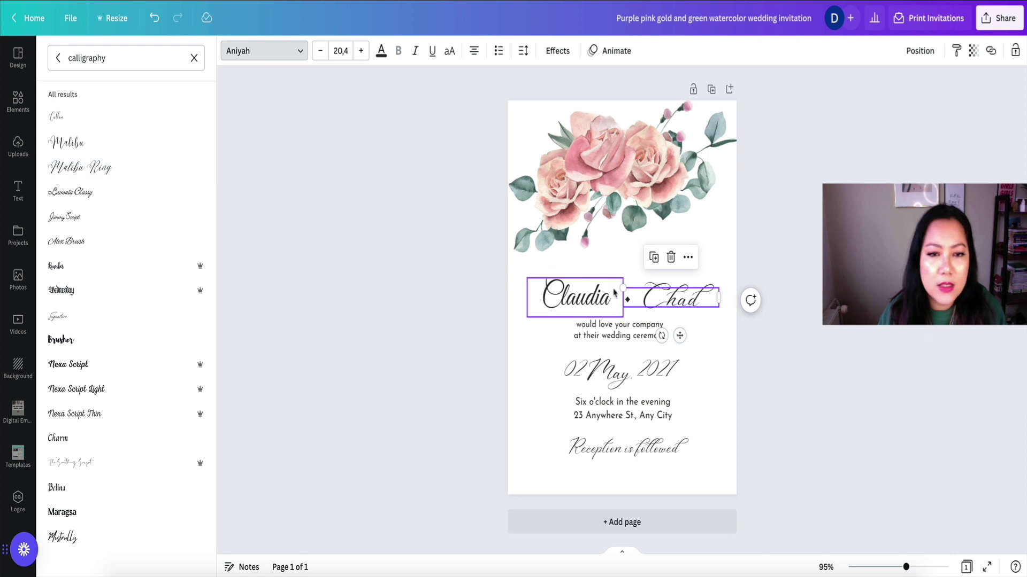
pyautogui.click(576, 295)
pyautogui.click(671, 298)
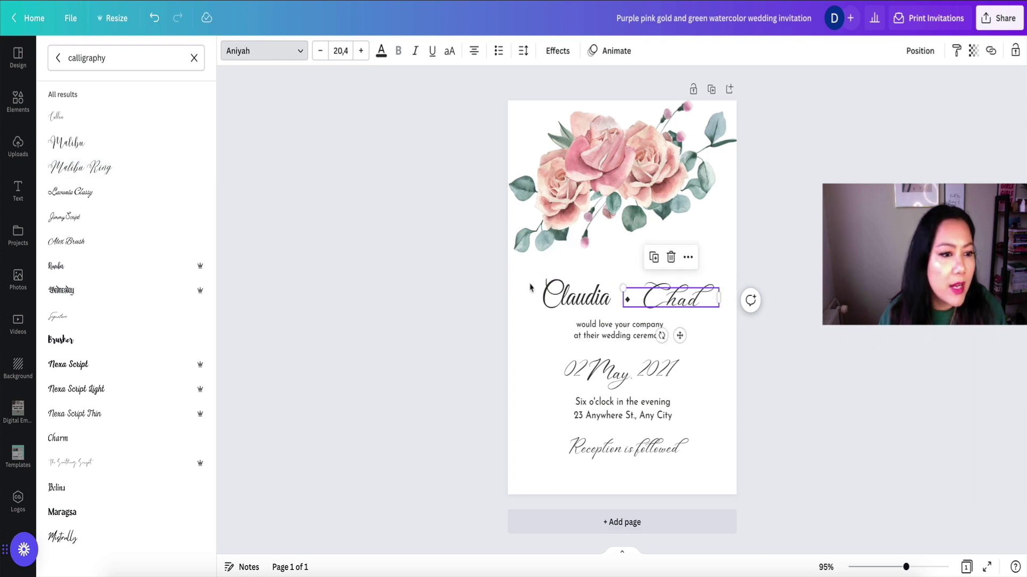
# Search the fonts for 'great vi' and apply Great Vibes to Chad.
pyautogui.click(114, 63)
pyautogui.press('super+s')
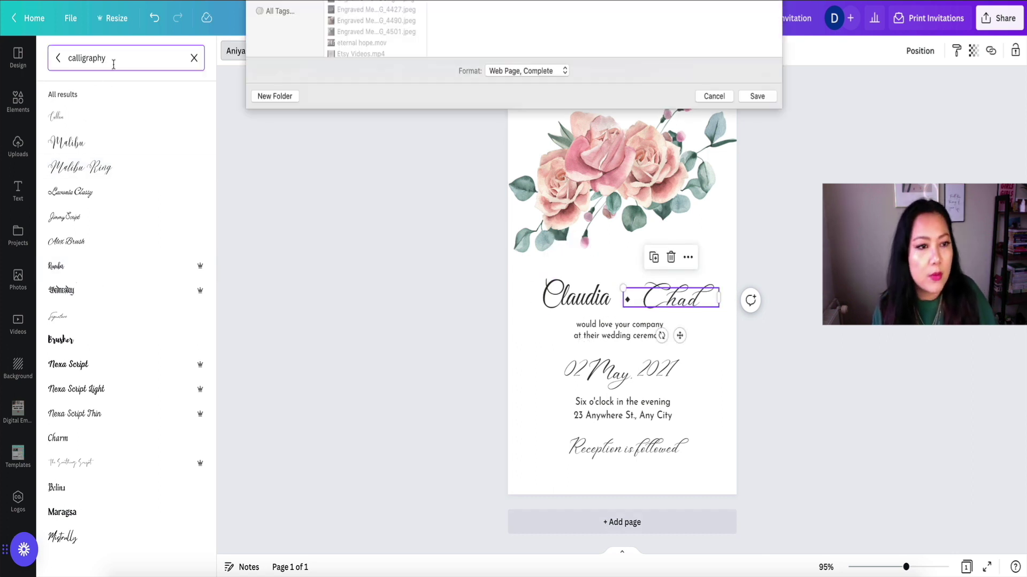
pyautogui.click(713, 389)
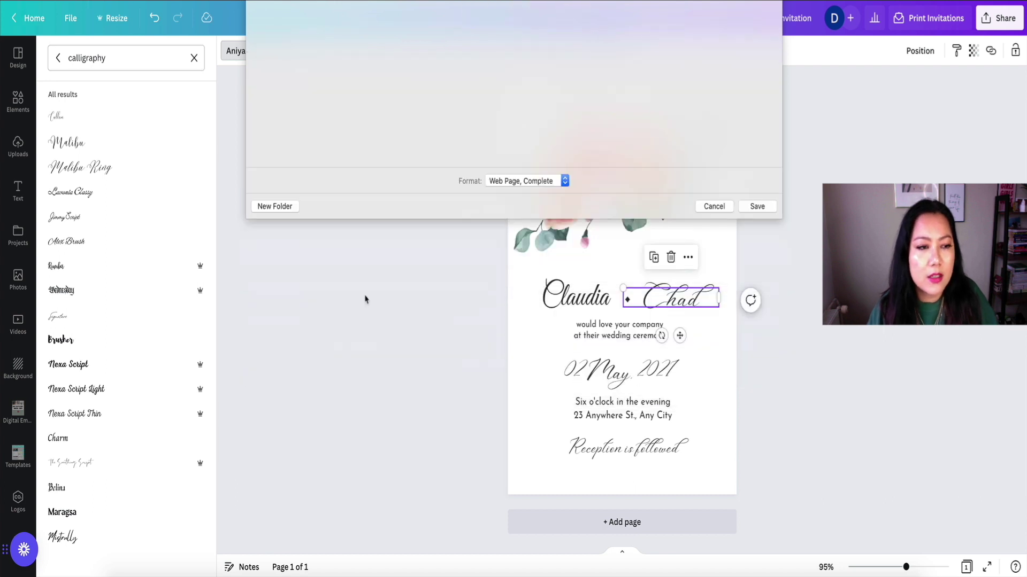
pyautogui.press('BackSpace')
pyautogui.press('BackSpace')
pyautogui.press('BackSpace')
pyautogui.press('BackSpace')
pyautogui.press('BackSpace')
pyautogui.press('BackSpace')
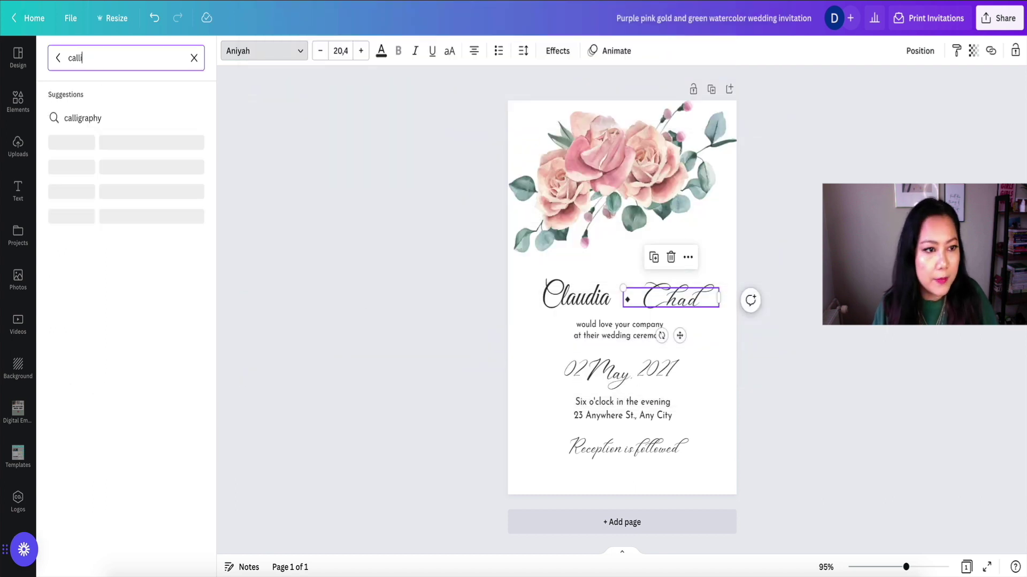
pyautogui.press('BackSpace')
pyautogui.press('BackSpace')
pyautogui.write('great vi')
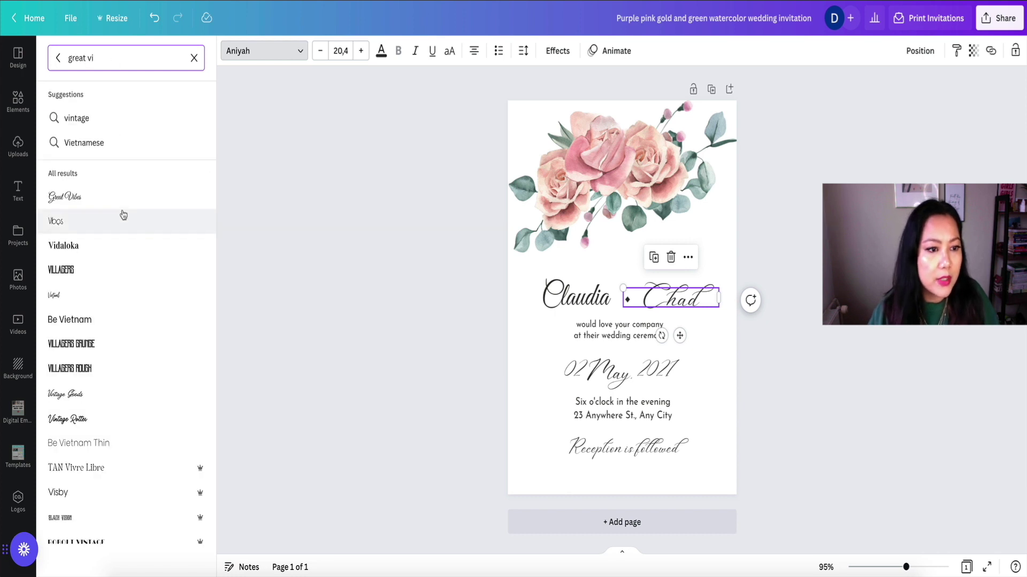
pyautogui.click(124, 207)
# Set Chad to size 42 to match Claudia and move it level with Claudia.
pyautogui.click(592, 303)
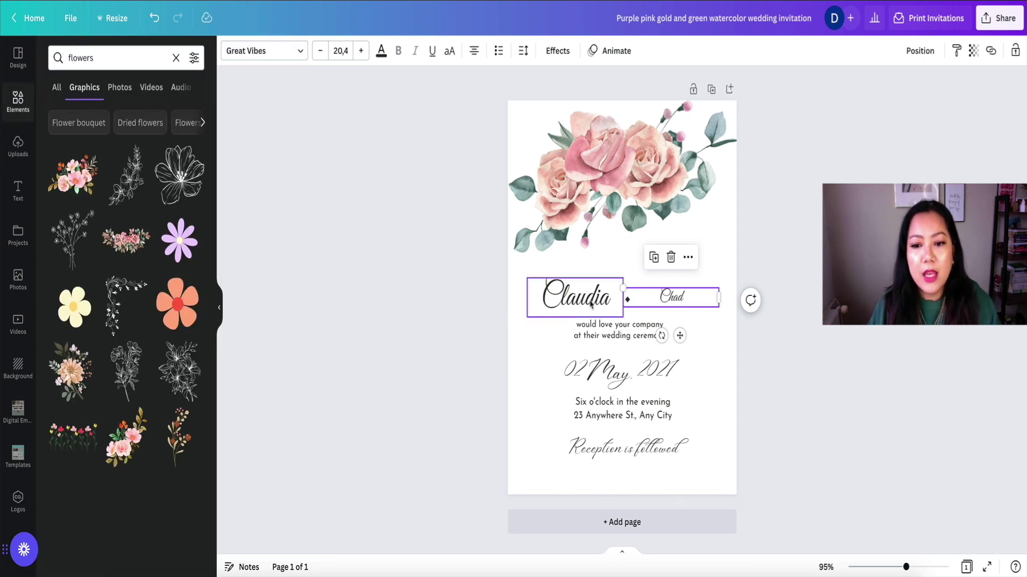
pyautogui.click(659, 300)
pyautogui.click(346, 51)
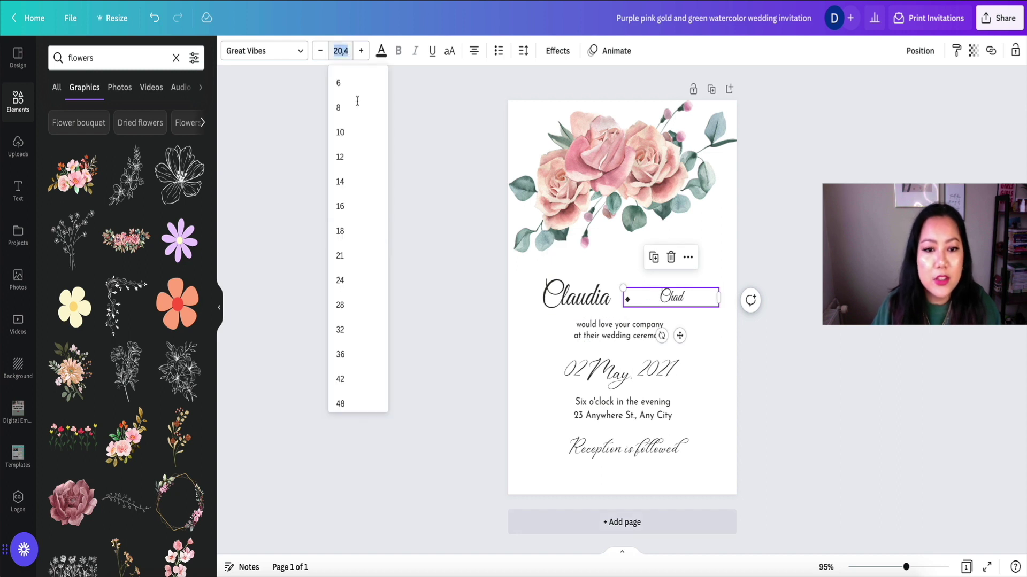
pyautogui.click(365, 356)
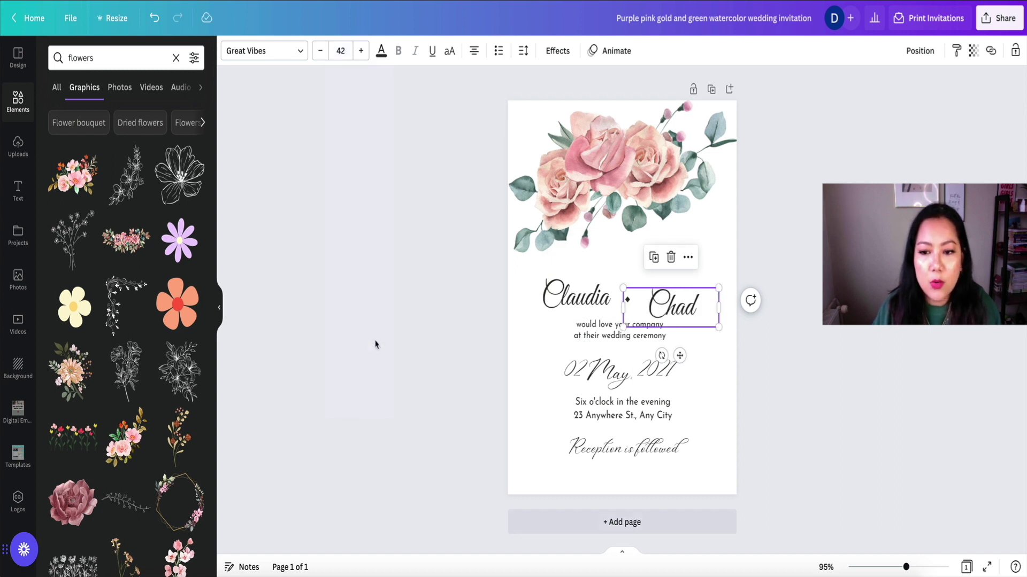
pyautogui.moveTo(696, 318); pyautogui.dragTo(694, 302)
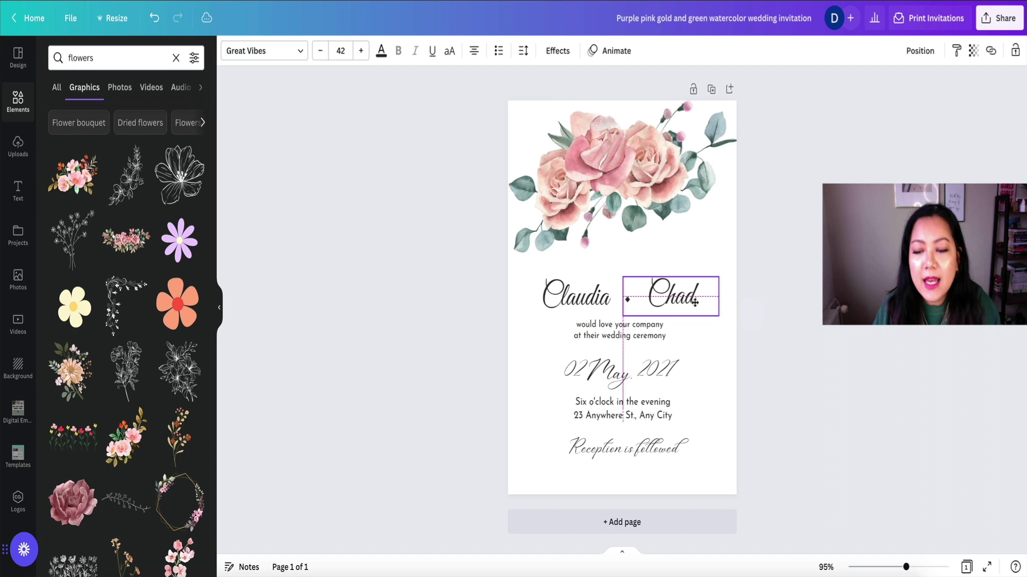
pyautogui.click(768, 355)
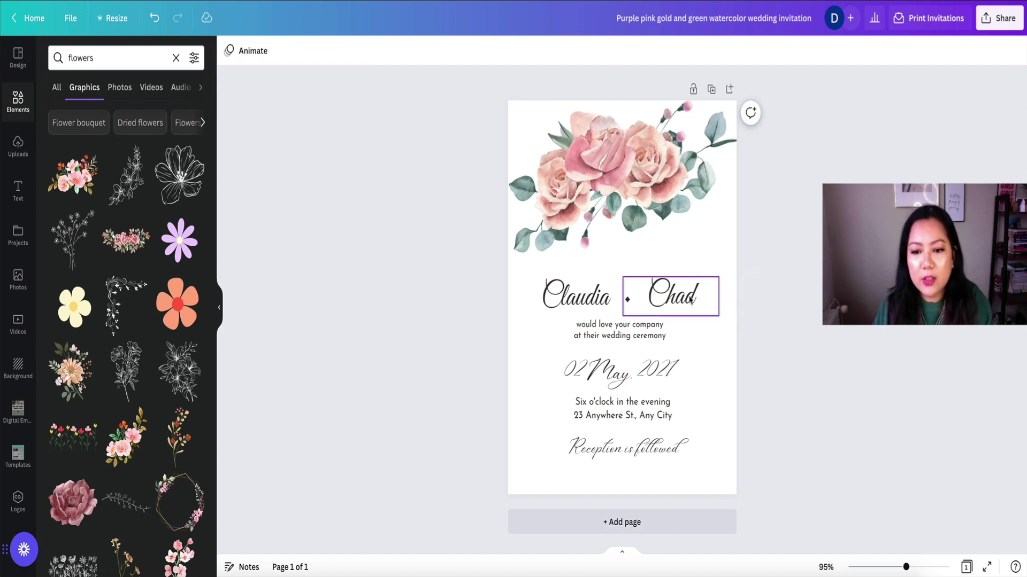
# Nudge Chad into line with Claudia and delete the small diamond between the names.
pyautogui.moveTo(692, 299); pyautogui.dragTo(663, 301)
pyautogui.click(627, 300)
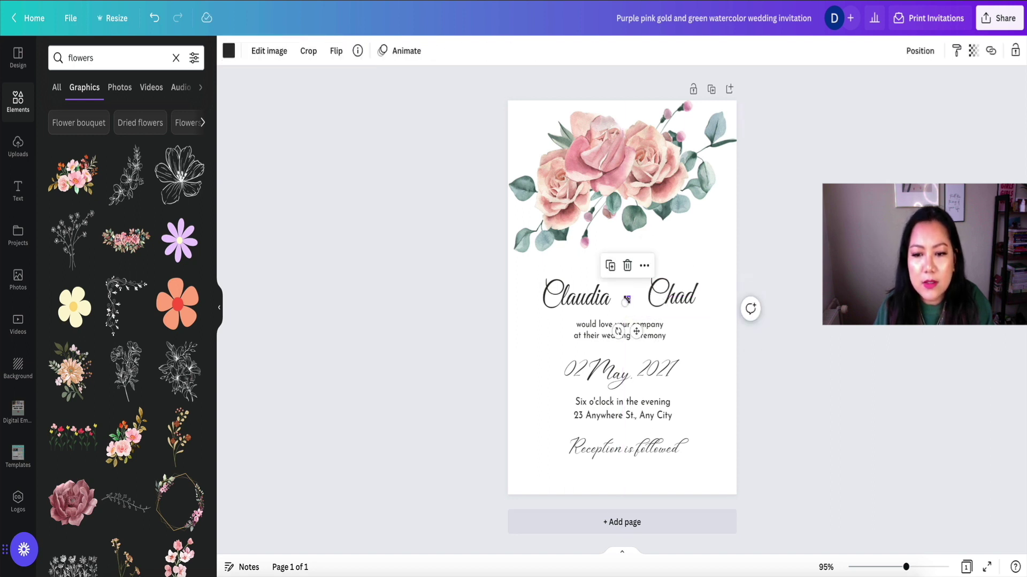
pyautogui.press('Delete')
# Change the Chad text to '& Chad' and place it right next to Claudia.
pyautogui.click(658, 303)
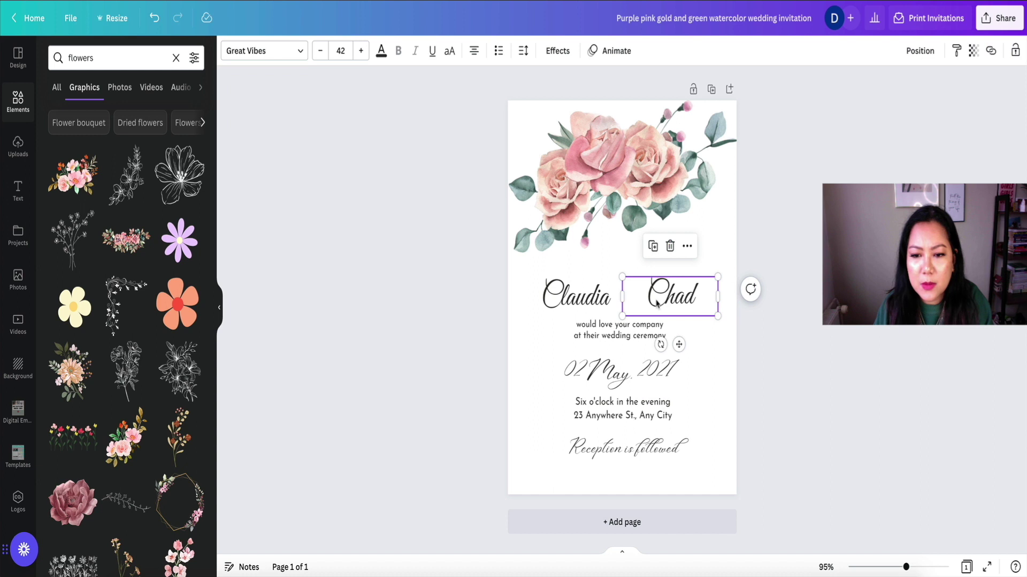
pyautogui.click(624, 298)
pyautogui.write('Weds')
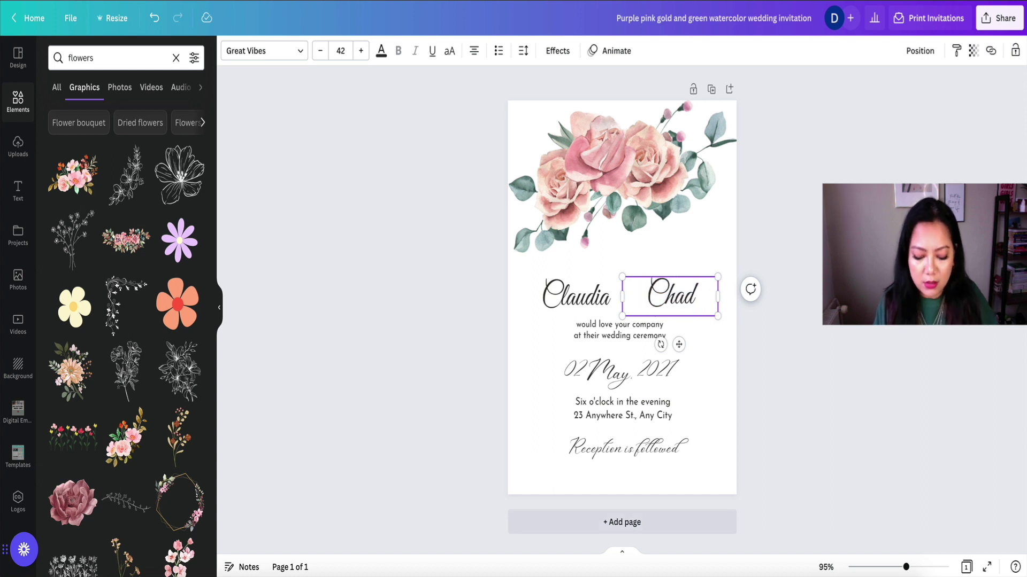
pyautogui.press('BackSpace')
pyautogui.press('BackSpace')
pyautogui.press('BackSpace')
pyautogui.press('BackSpace')
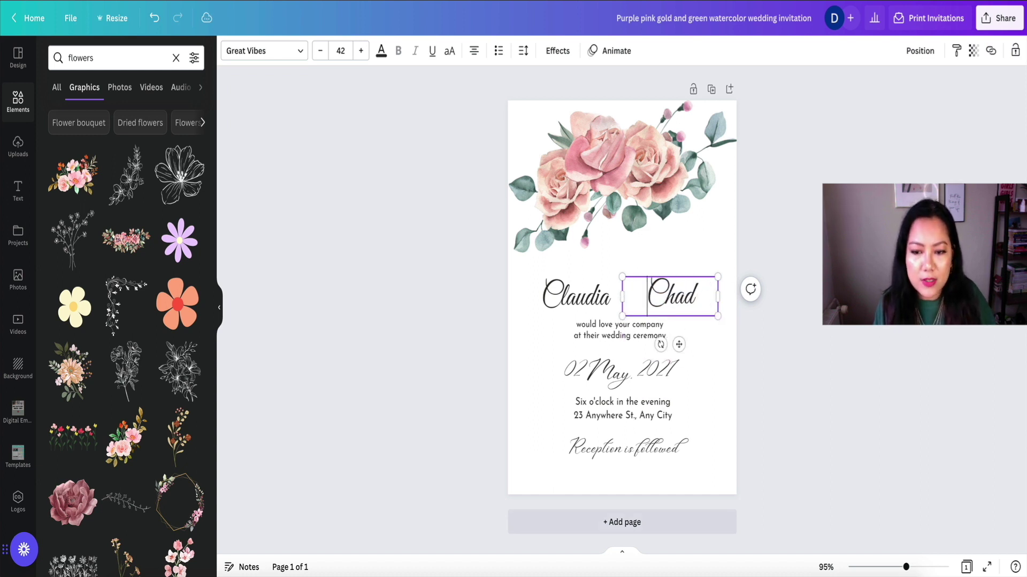
pyautogui.write('&')
pyautogui.click(781, 349)
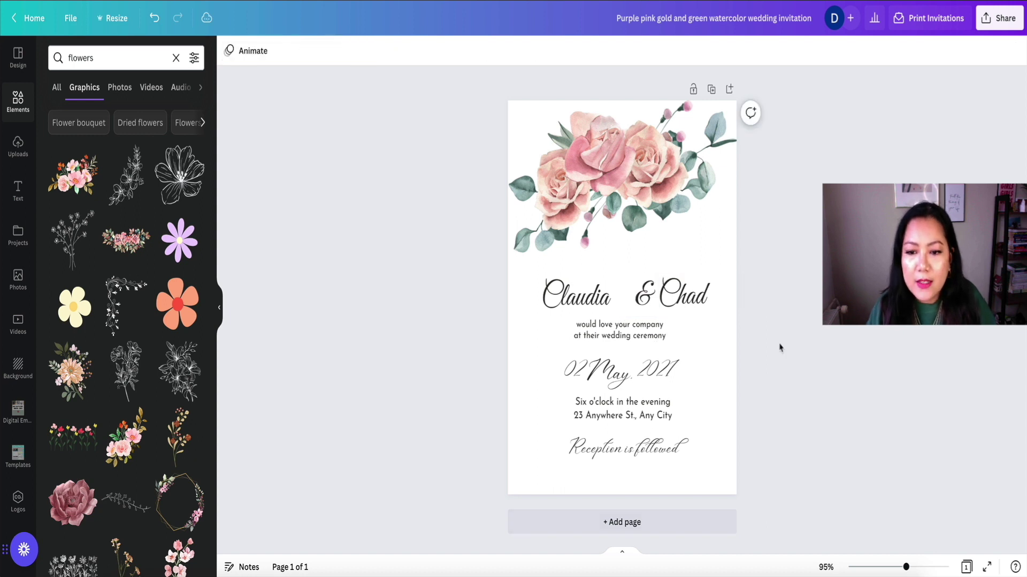
pyautogui.moveTo(643, 295); pyautogui.dragTo(631, 295)
# Search page colours for 'pastel pink', compare several swatches, and settle on a beige background.
pyautogui.click(727, 381)
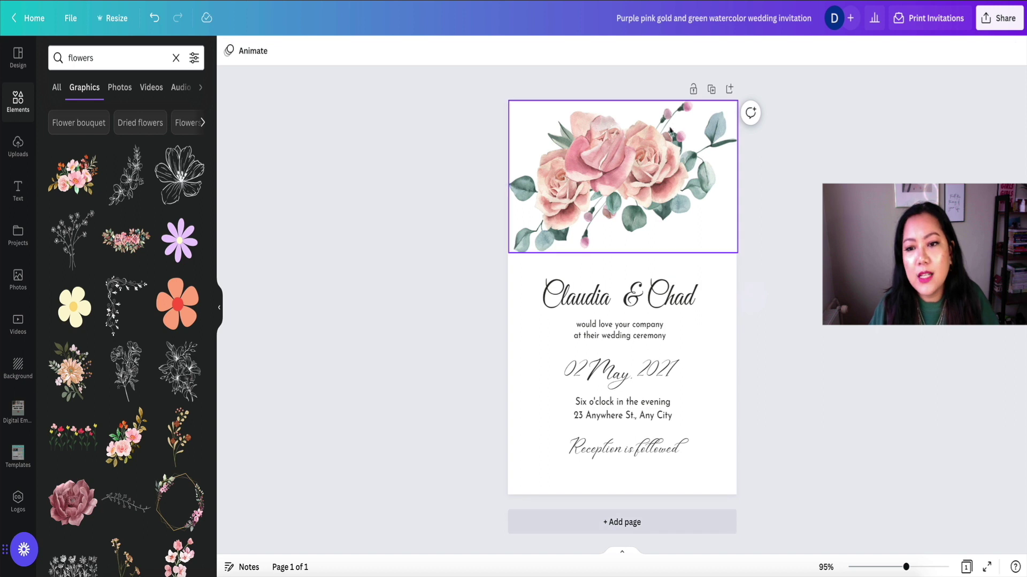
pyautogui.click(730, 407)
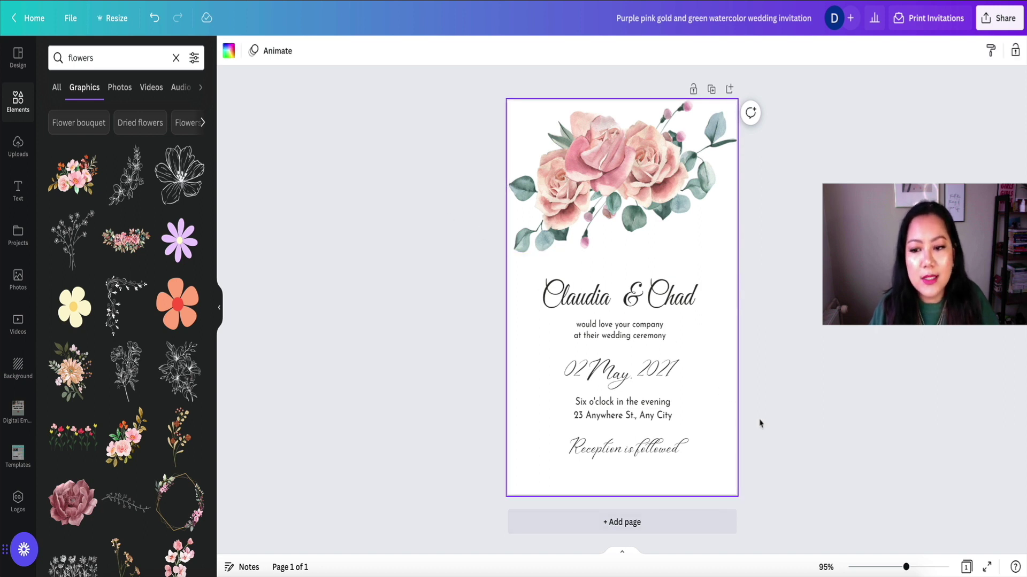
pyautogui.click(230, 52)
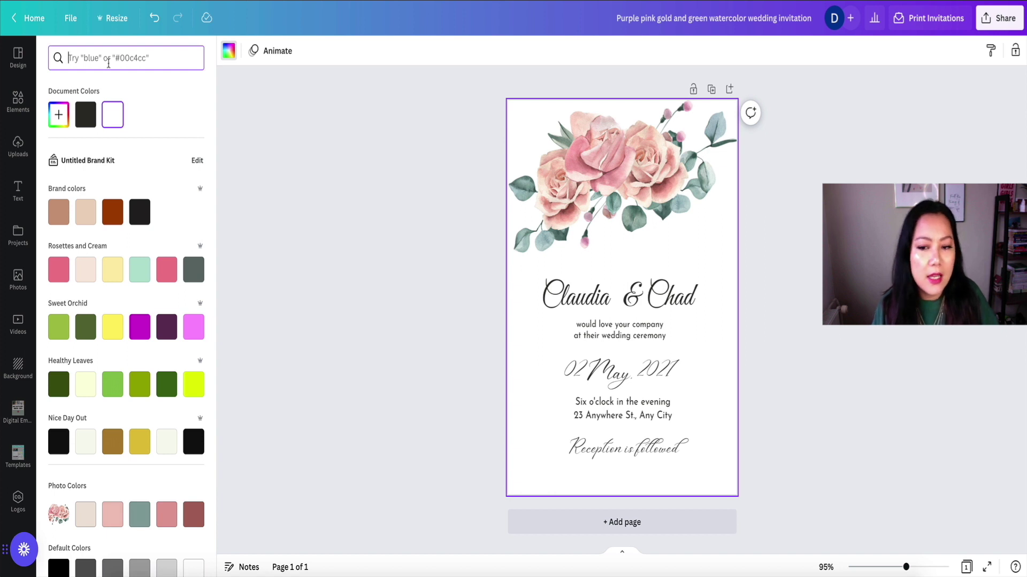
pyautogui.write('pastel pin')
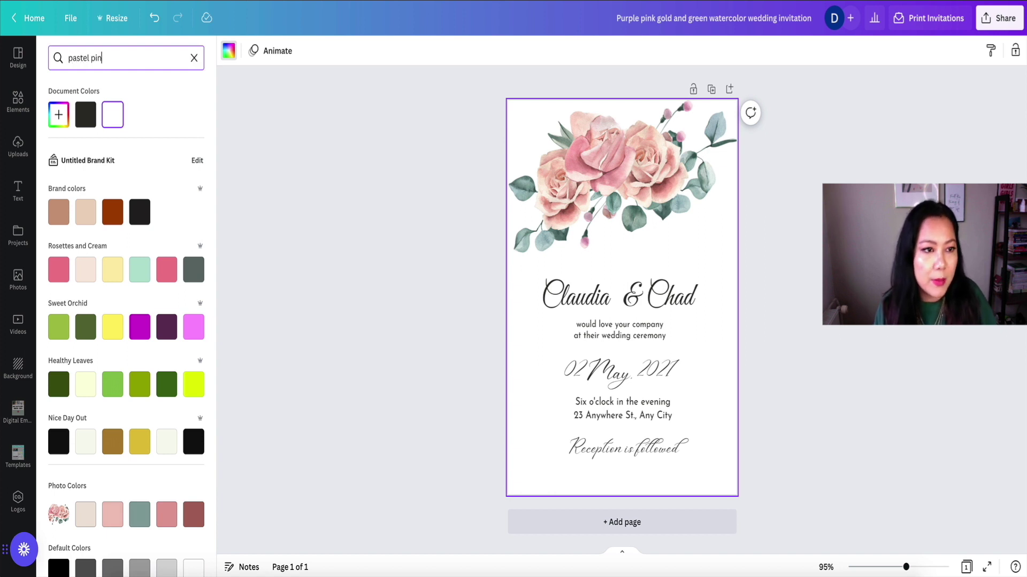
pyautogui.write('k')
pyautogui.scroll(-1, 139, 262)
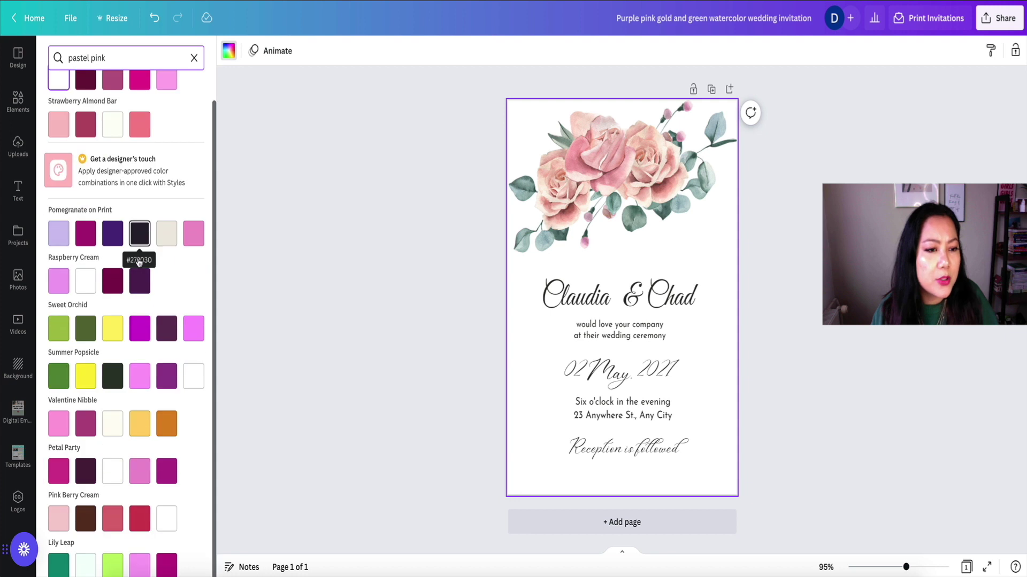
pyautogui.click(167, 238)
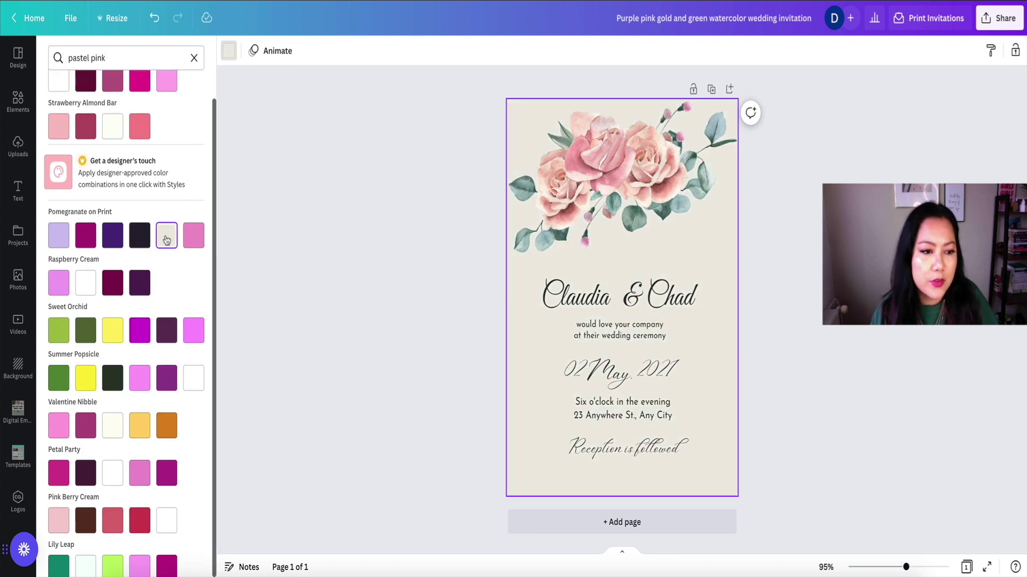
pyautogui.click(86, 279)
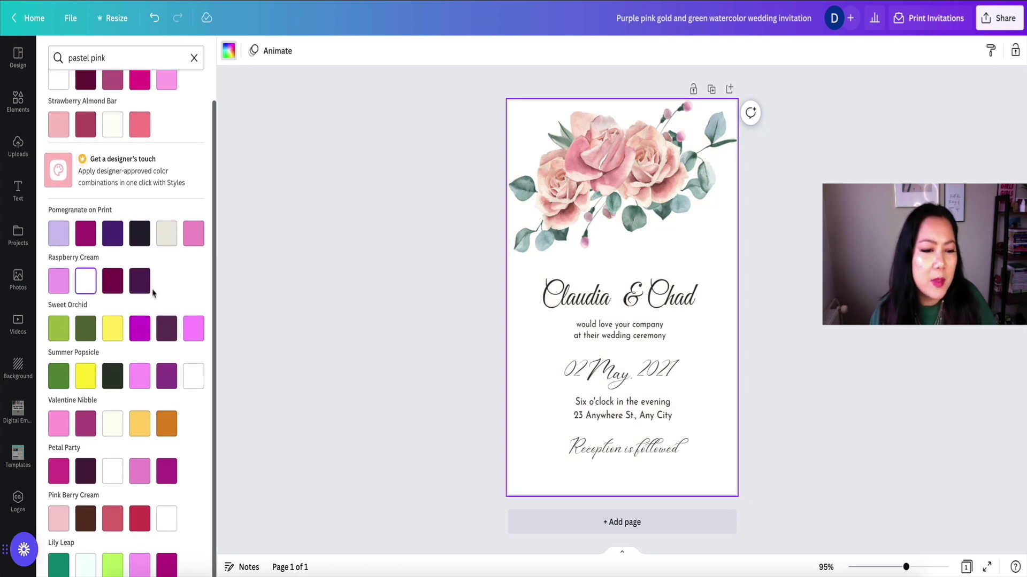
pyautogui.click(118, 423)
pyautogui.scroll(1, 156, 367)
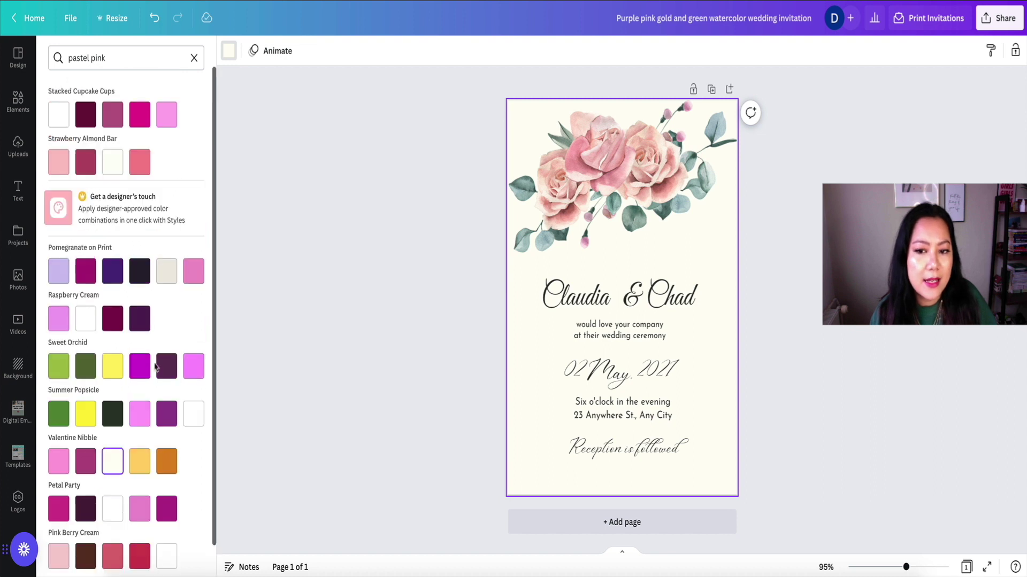
pyautogui.click(112, 168)
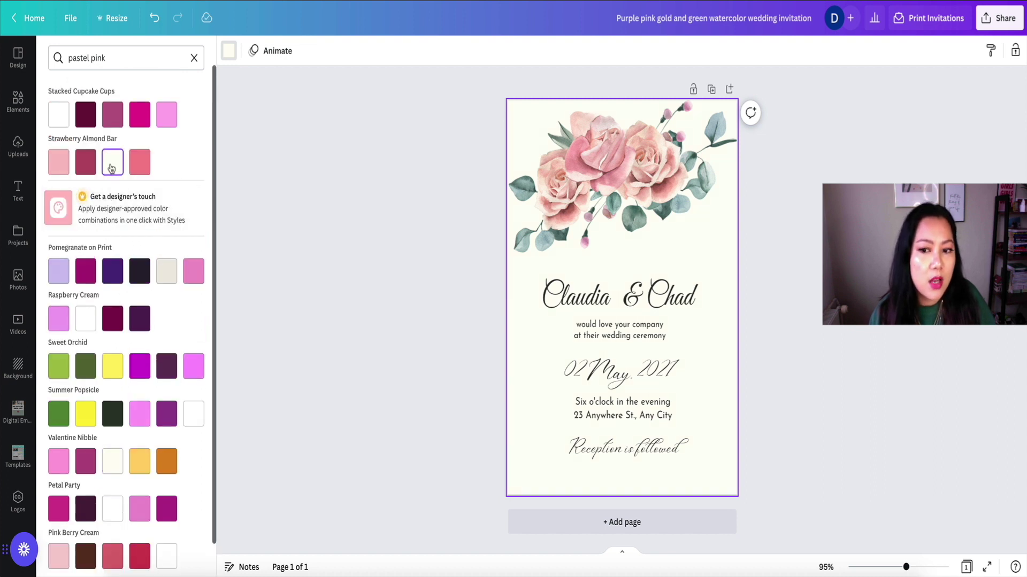
pyautogui.click(169, 272)
pyautogui.click(358, 329)
pyautogui.click(662, 216)
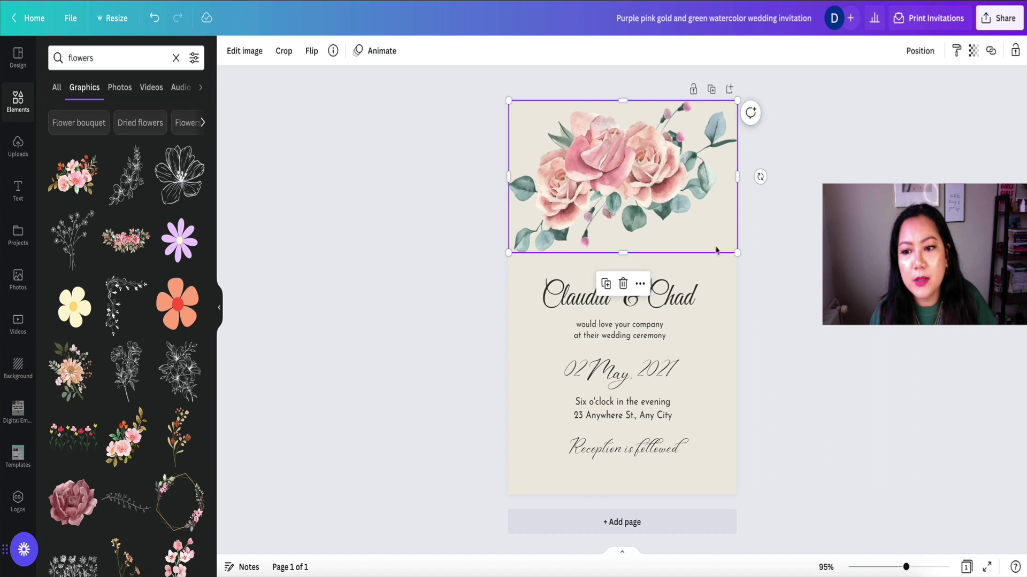
# Resize the rose image slightly and even up the positions of Claudia and & Chad.
pyautogui.moveTo(738, 253); pyautogui.dragTo(736, 249)
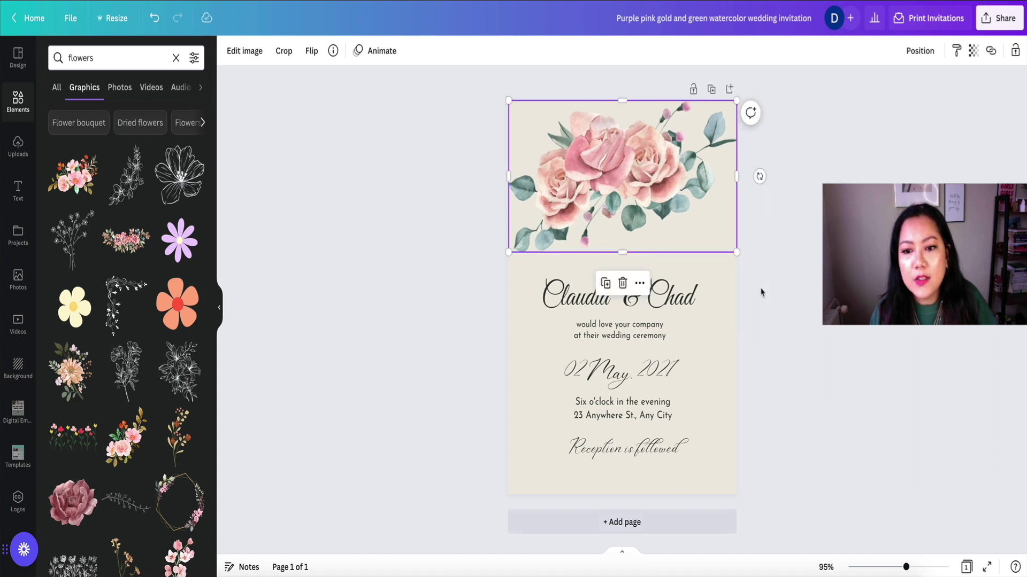
pyautogui.click(761, 288)
pyautogui.moveTo(701, 304); pyautogui.dragTo(701, 297)
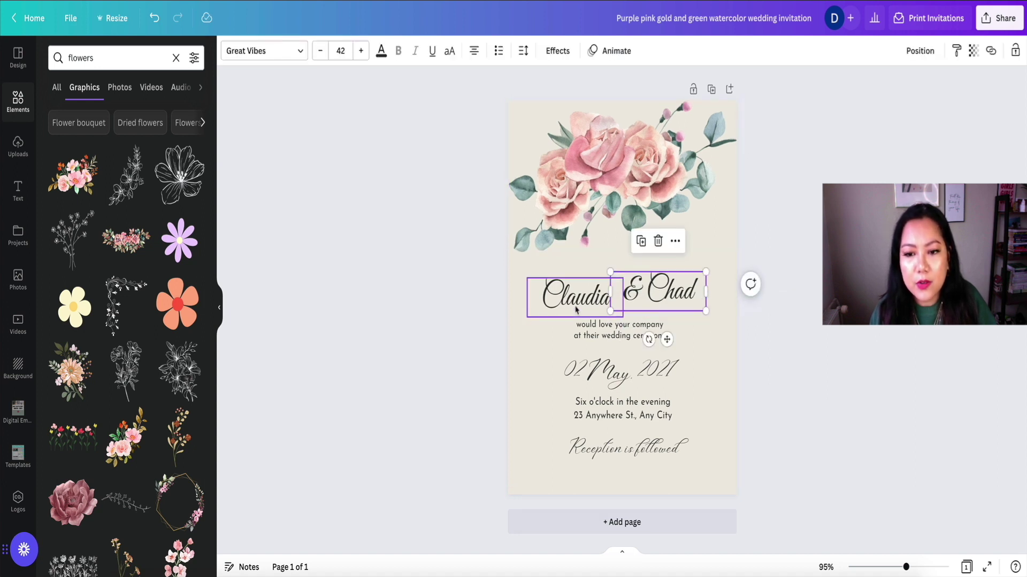
pyautogui.moveTo(575, 308); pyautogui.dragTo(590, 301)
pyautogui.click(388, 311)
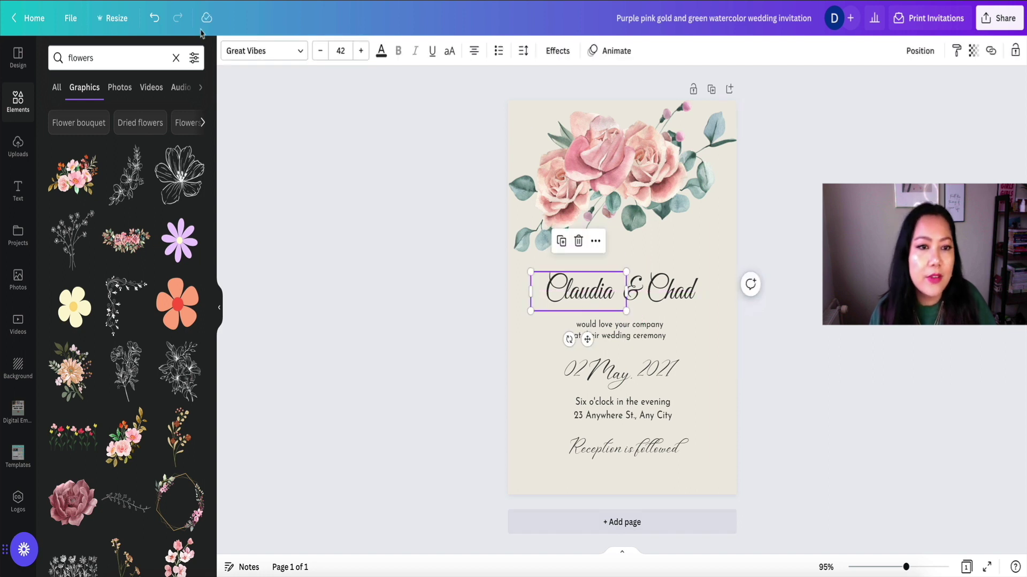
# Colour Claudia and & Chad in the photo's dark rose, then nudge Claudia to even the spacing.
pyautogui.click(381, 51)
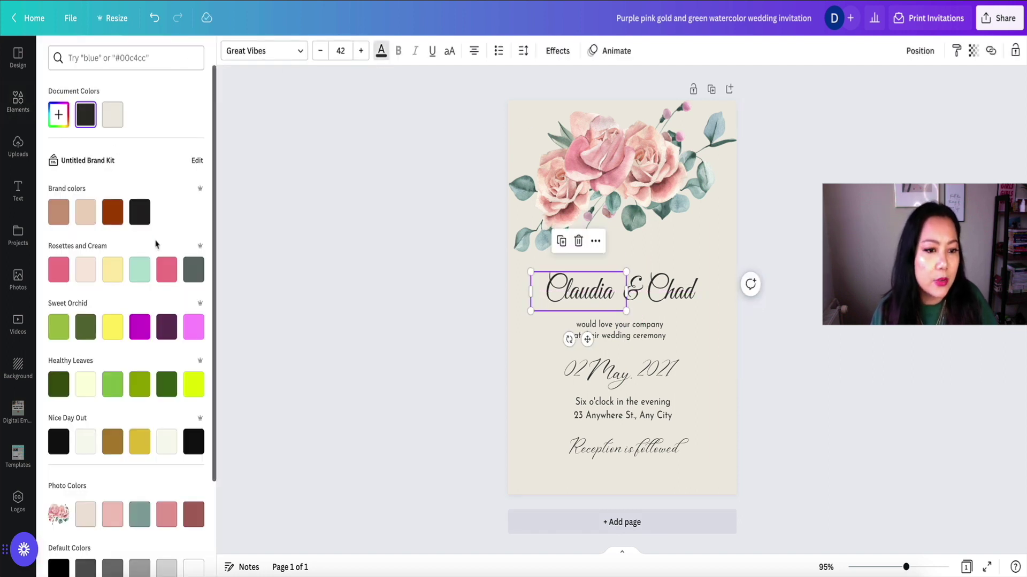
pyautogui.click(193, 270)
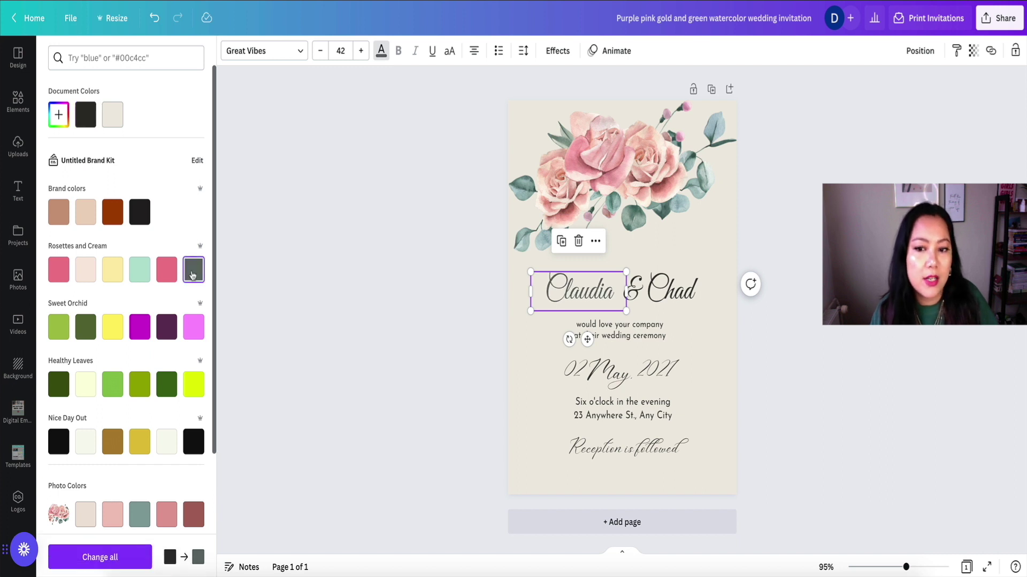
pyautogui.scroll(-1, 193, 276)
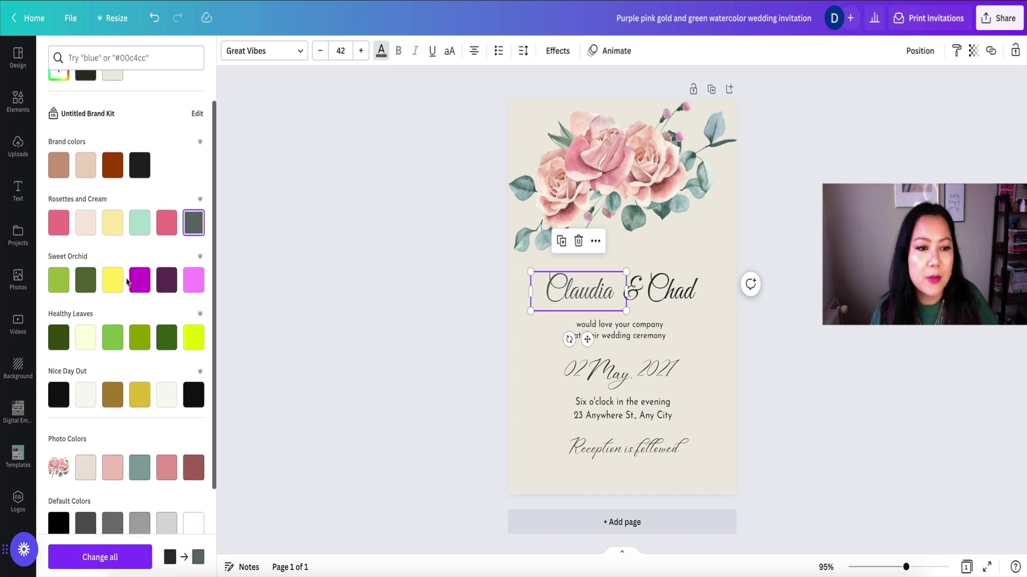
pyautogui.click(139, 282)
pyautogui.scroll(-1, 138, 282)
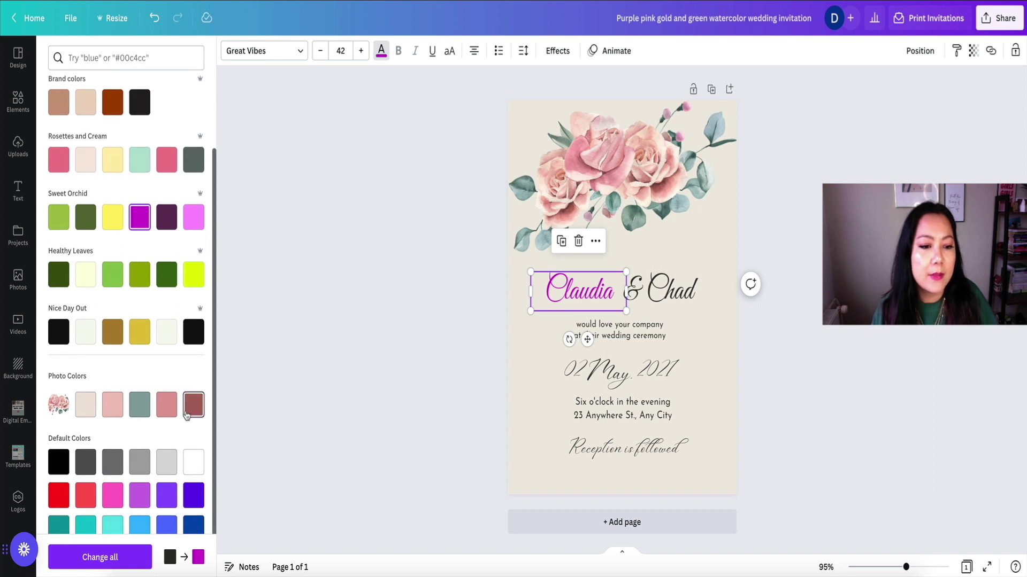
pyautogui.click(187, 414)
pyautogui.click(662, 289)
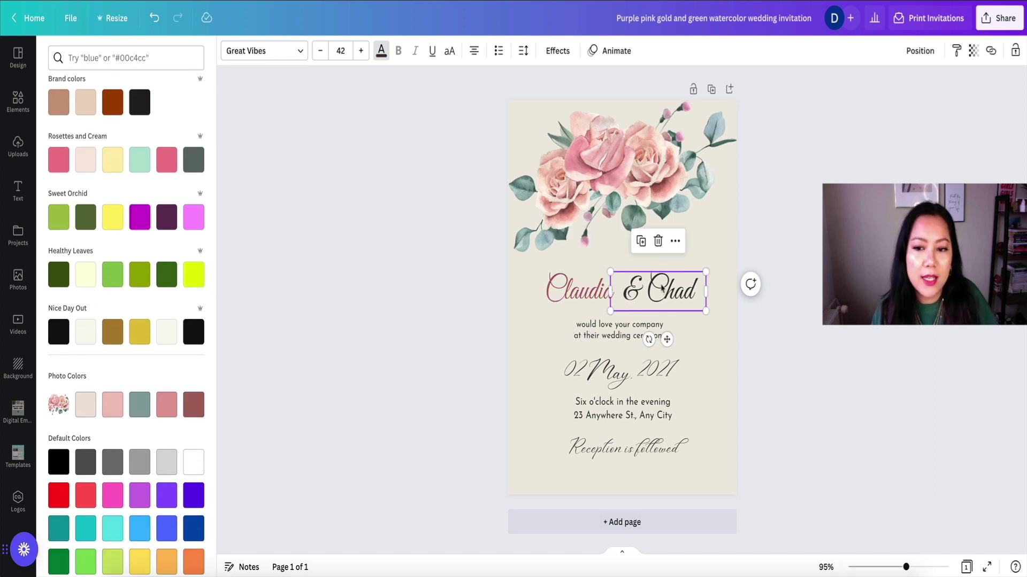
pyautogui.click(186, 407)
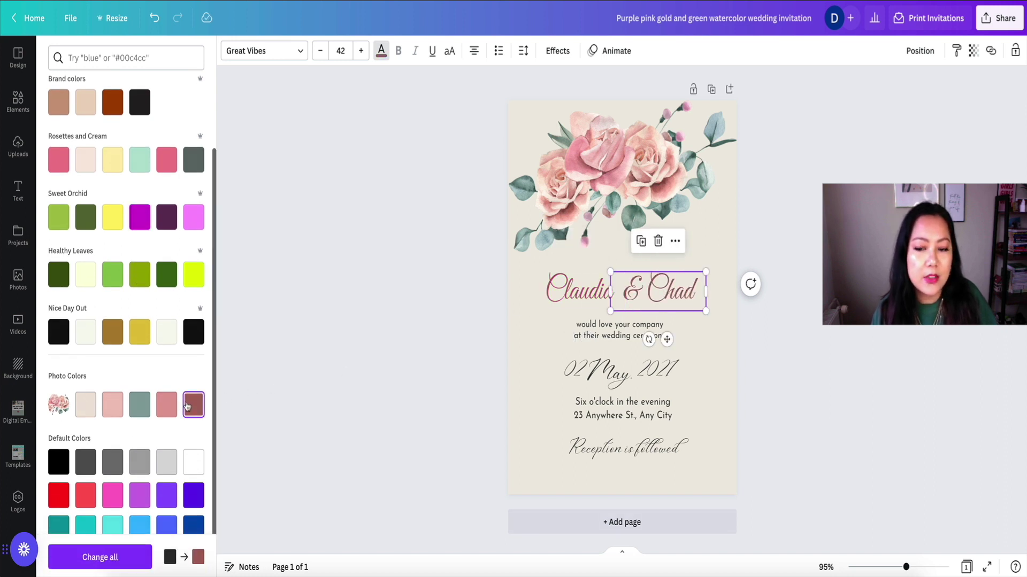
pyautogui.click(603, 293)
pyautogui.moveTo(604, 294); pyautogui.dragTo(606, 291)
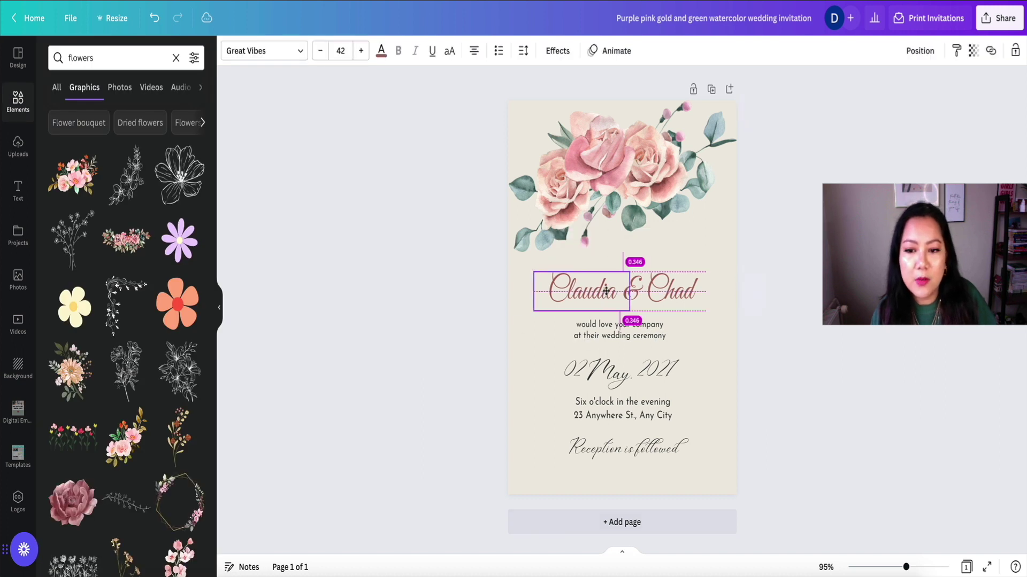
# Select the 'at their wedding ceremony' line and try Source Sans Pro via a 'sans' font search.
pyautogui.click(654, 294)
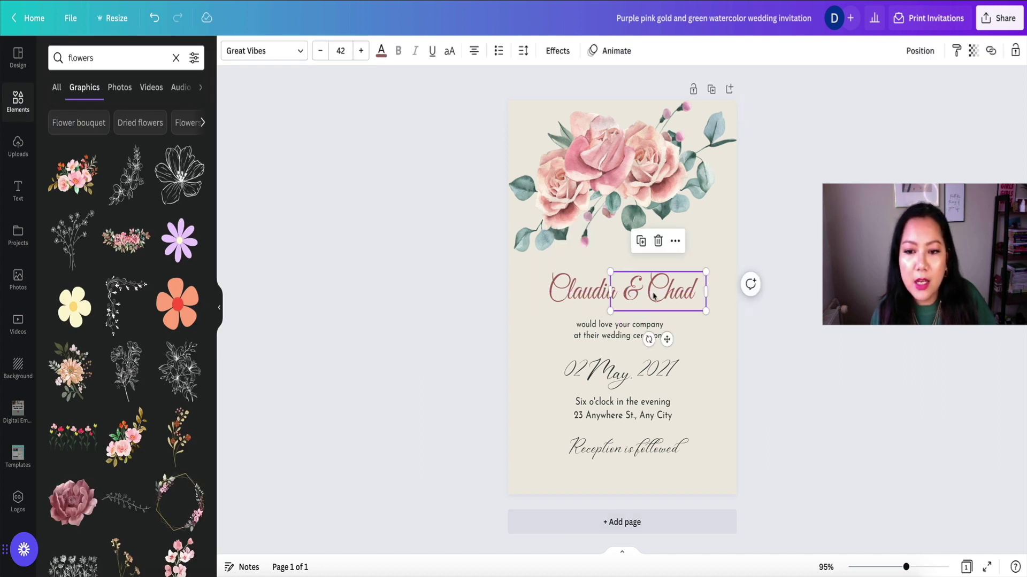
pyautogui.click(760, 358)
pyautogui.click(653, 337)
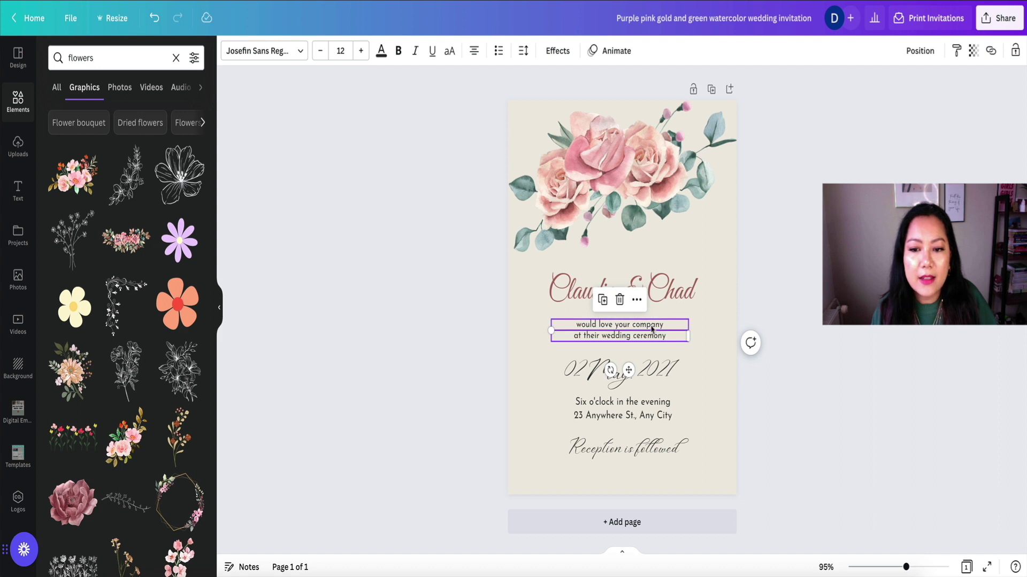
pyautogui.click(657, 327)
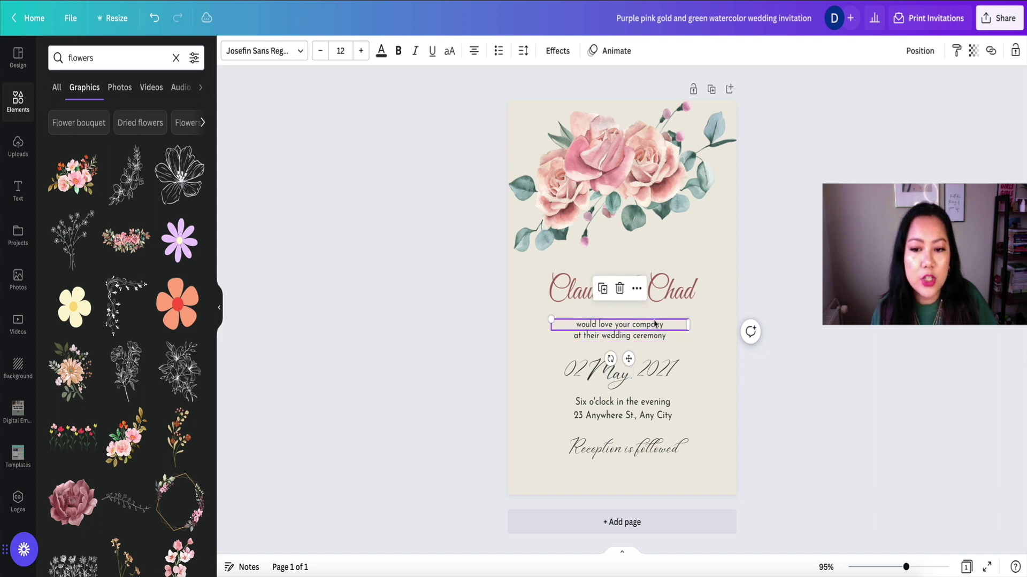
pyautogui.click(661, 325)
pyautogui.click(663, 324)
pyautogui.click(666, 333)
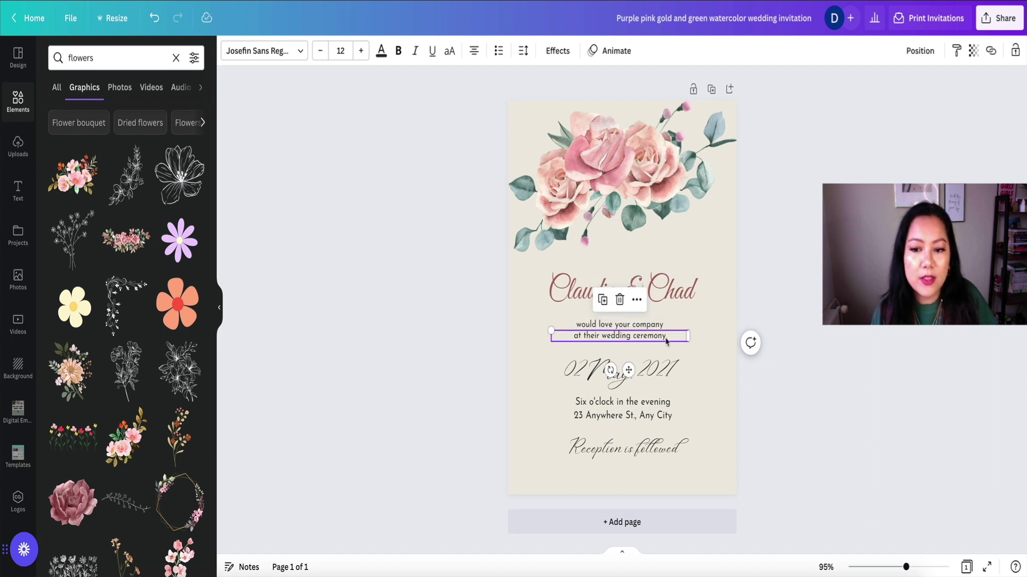
pyautogui.click(667, 327)
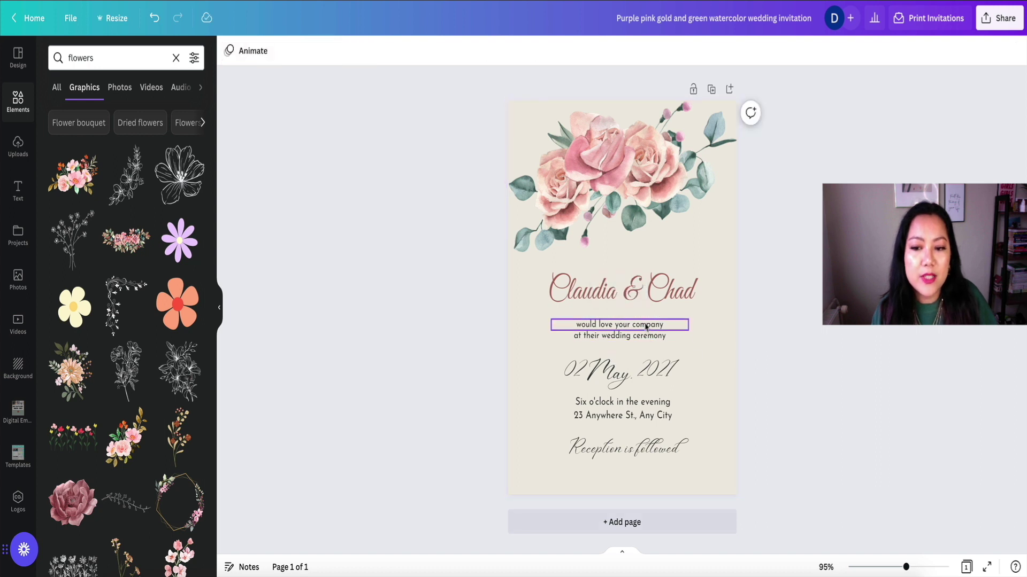
pyautogui.click(235, 48)
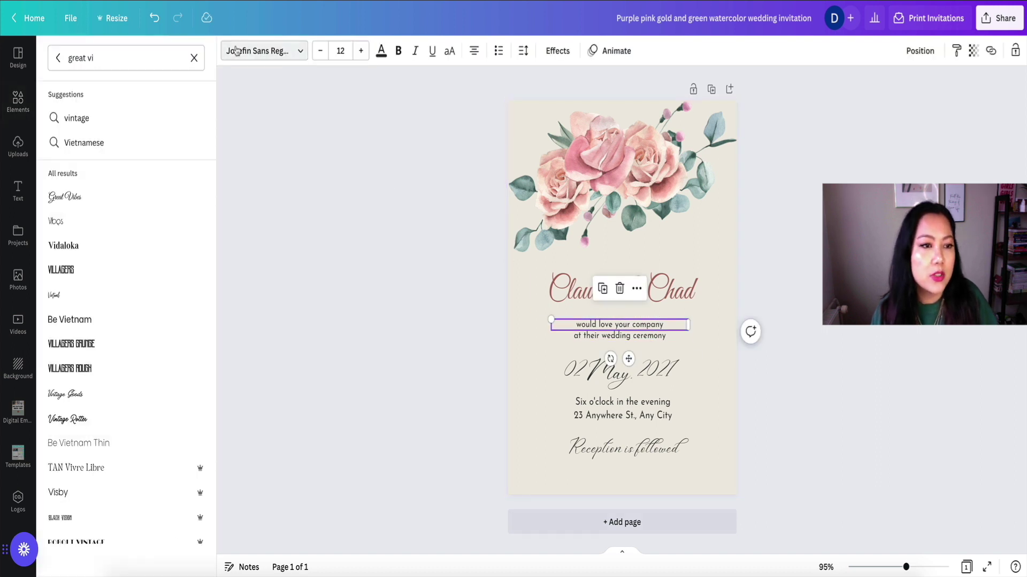
pyautogui.moveTo(96, 60); pyautogui.dragTo(61, 61)
pyautogui.press('BackSpace')
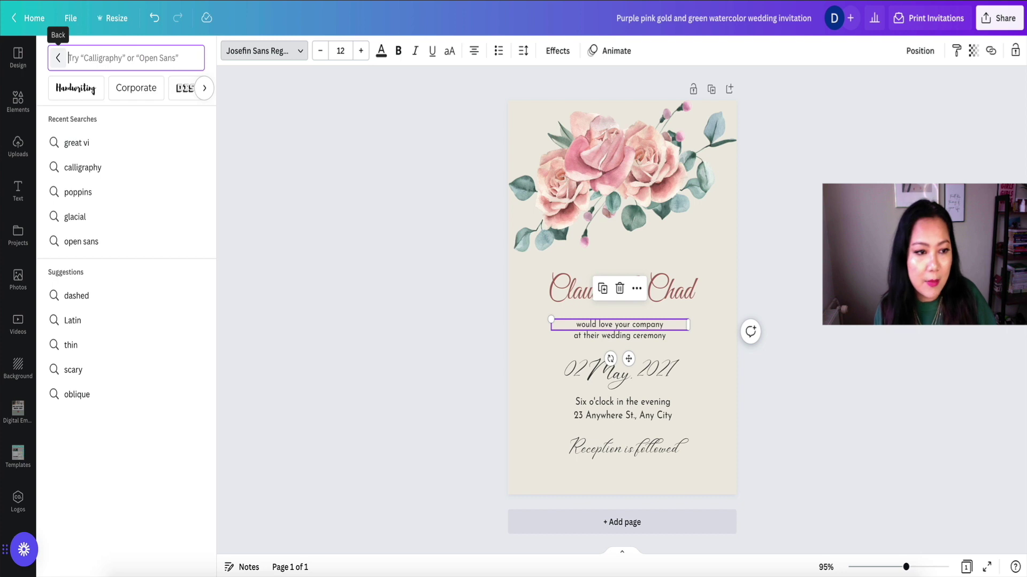
pyautogui.write('sans')
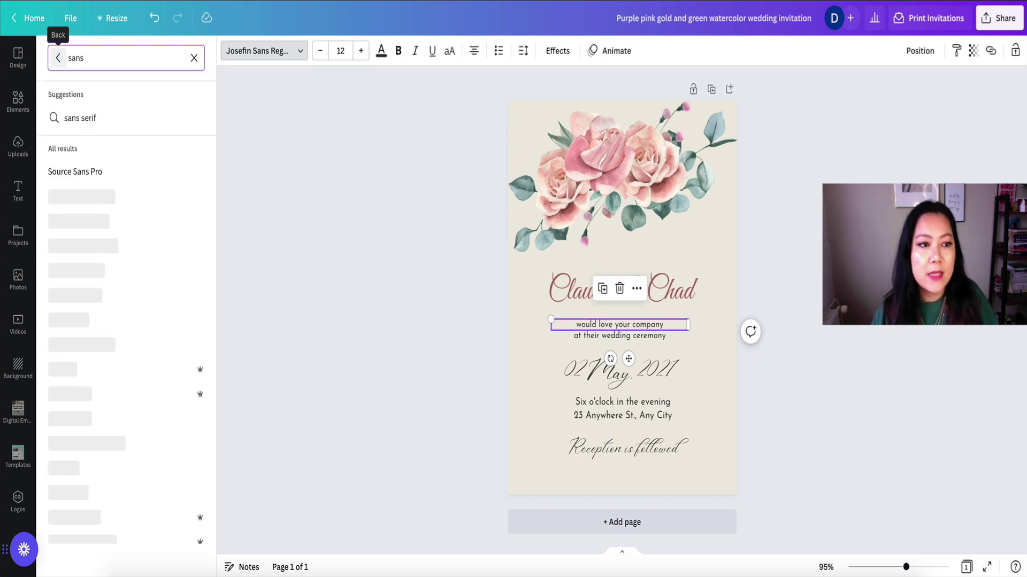
pyautogui.click(106, 174)
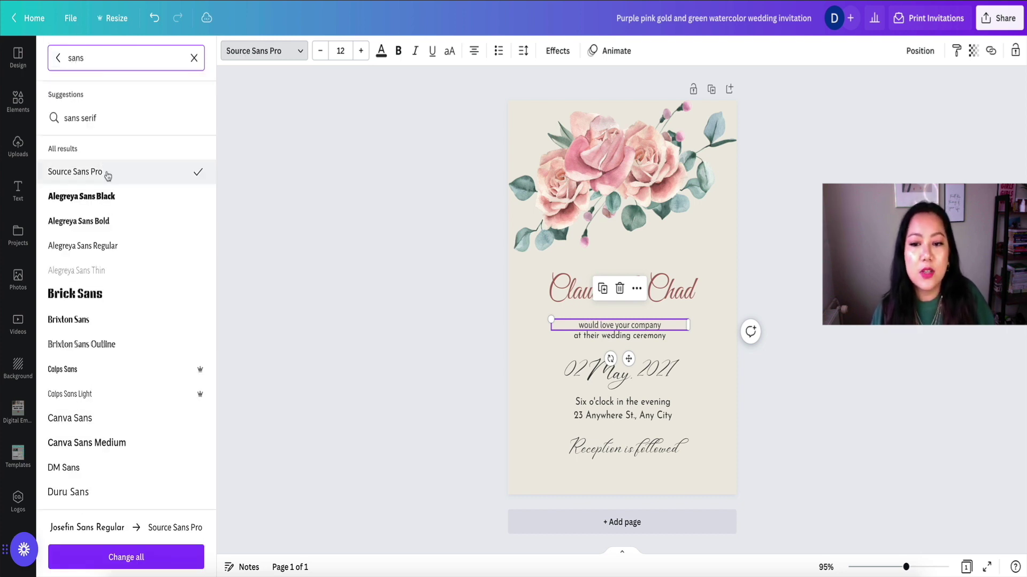
# Search 'open sans' and try DM Sans on the line, undoing it both times.
pyautogui.click(60, 58)
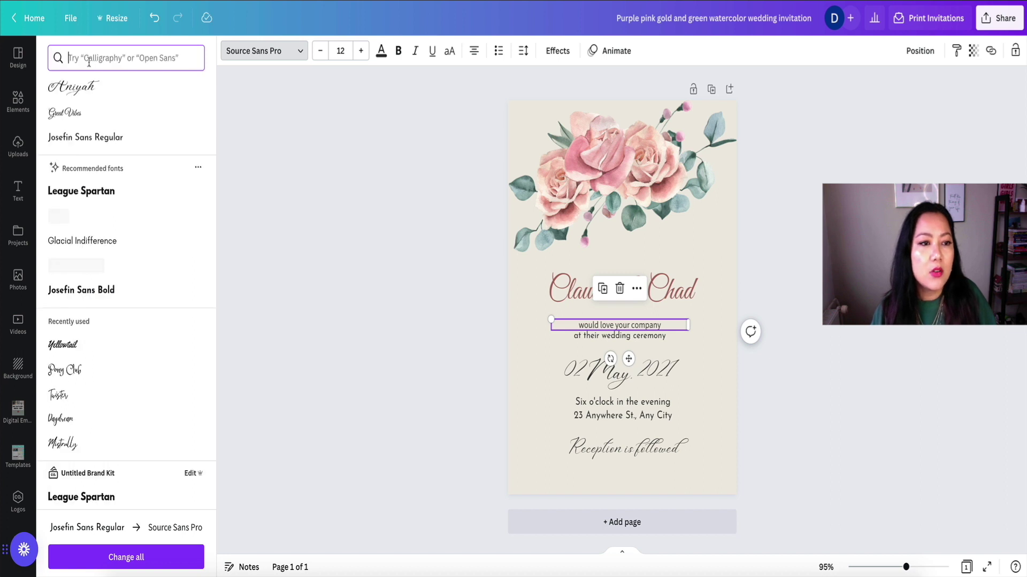
pyautogui.write('open san')
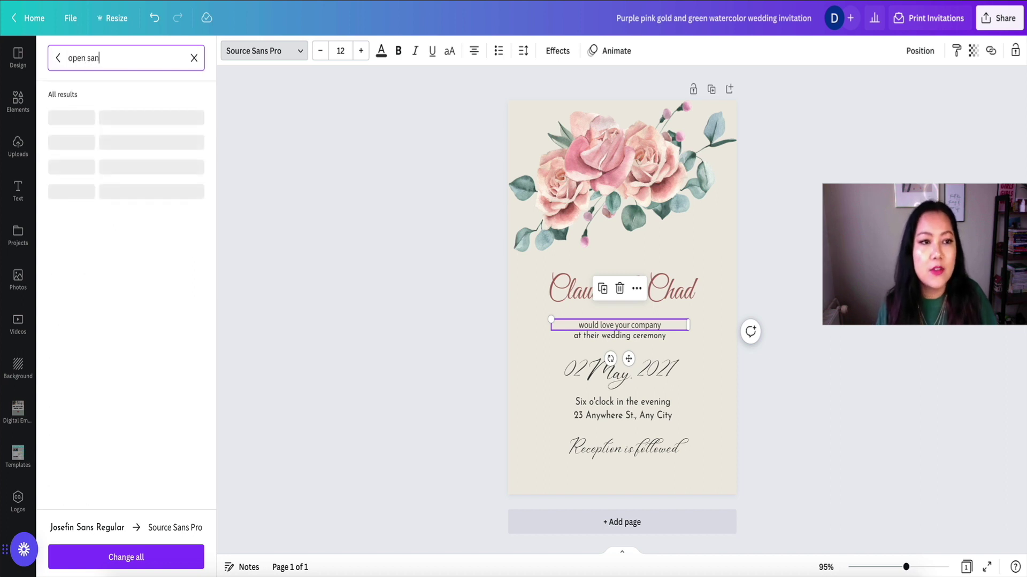
pyautogui.write('s')
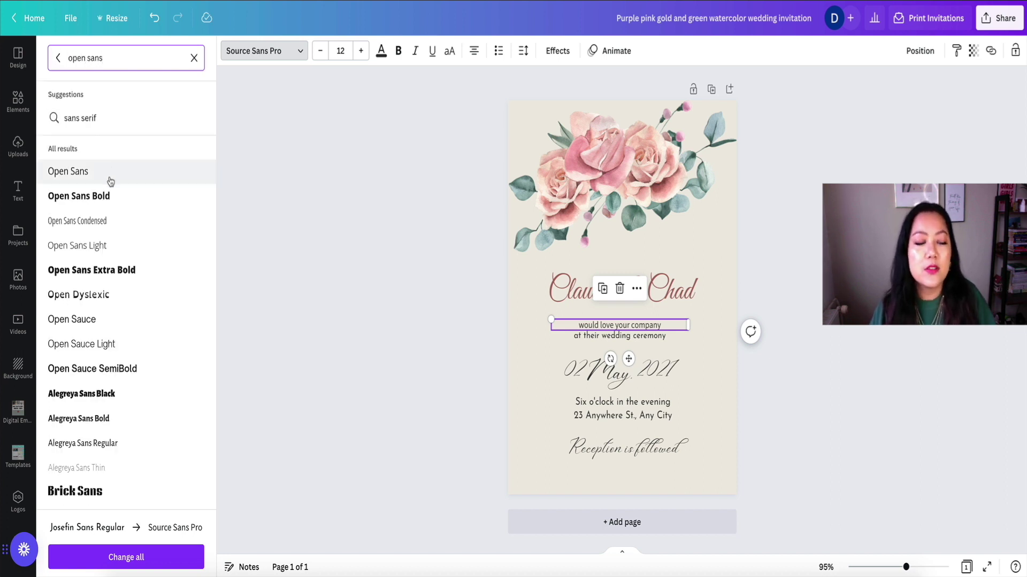
pyautogui.scroll(-4, 111, 181)
pyautogui.scroll(-5, 130, 242)
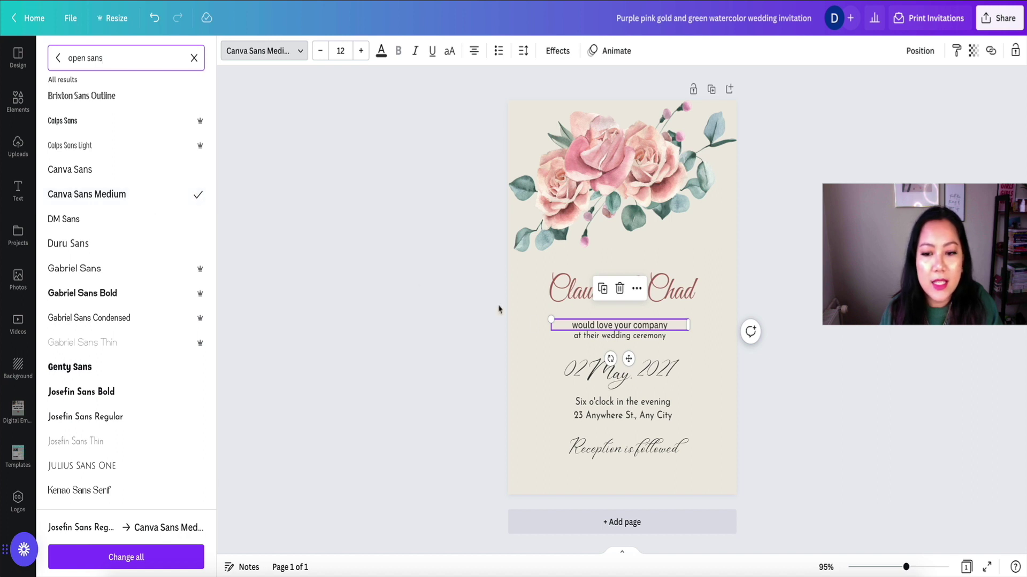
pyautogui.click(185, 219)
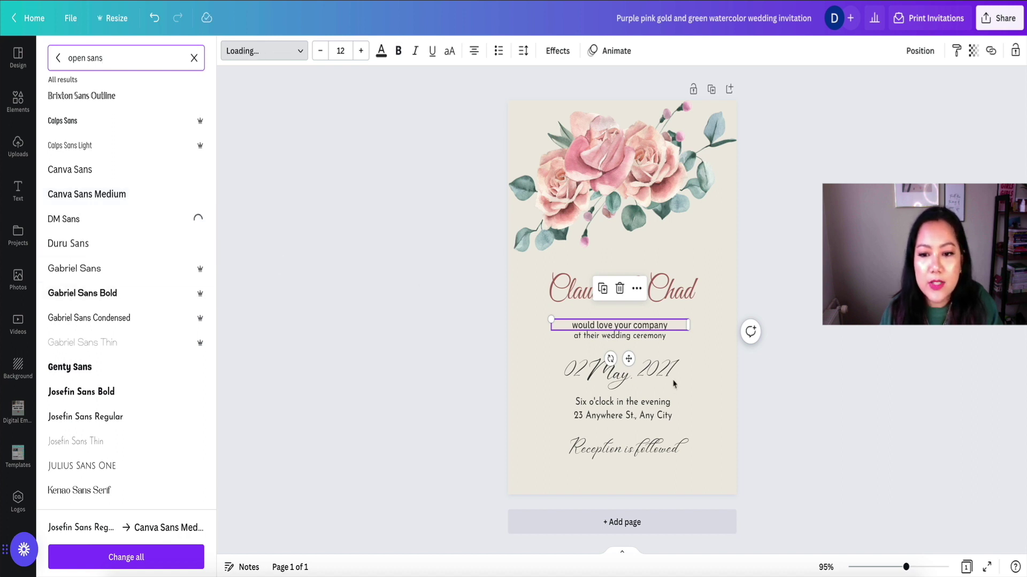
pyautogui.hotkey('ctrl', 'z')
pyautogui.click(121, 221)
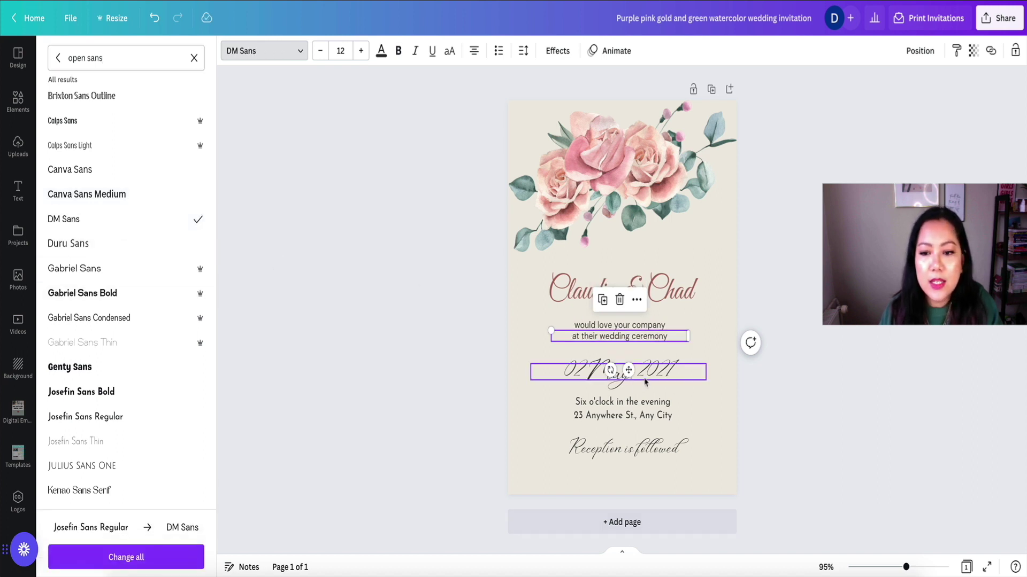
pyautogui.hotkey('ctrl', 'z')
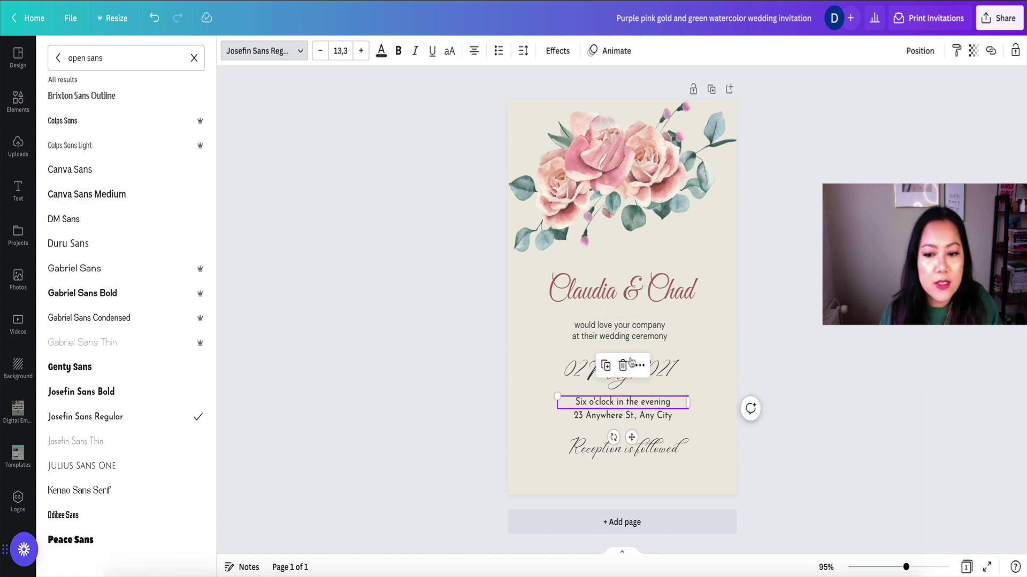
# Switch all Josefin Sans Regular text to Canva Sans with Change all.
pyautogui.click(620, 329)
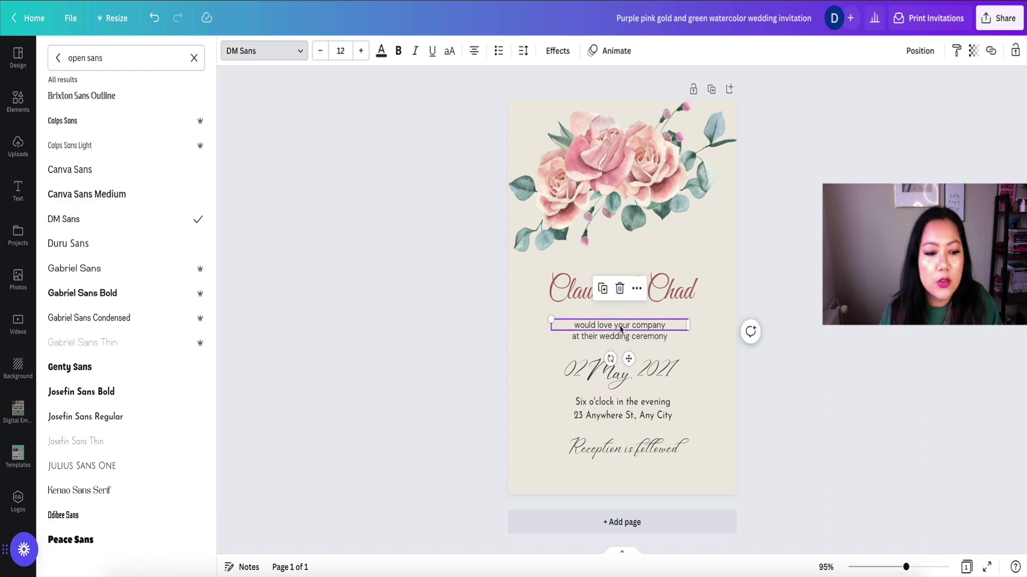
pyautogui.click(648, 403)
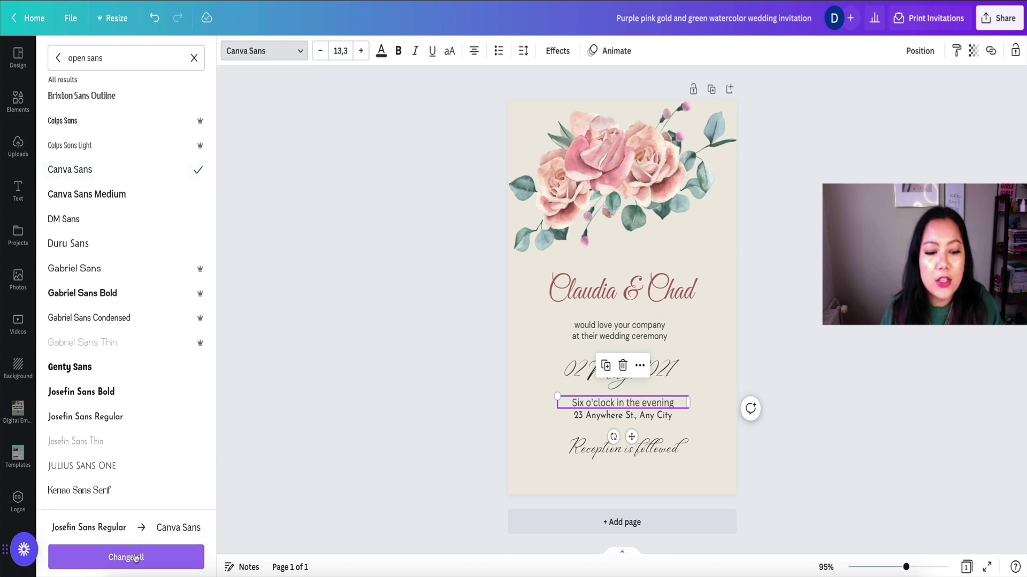
pyautogui.click(165, 559)
pyautogui.click(403, 433)
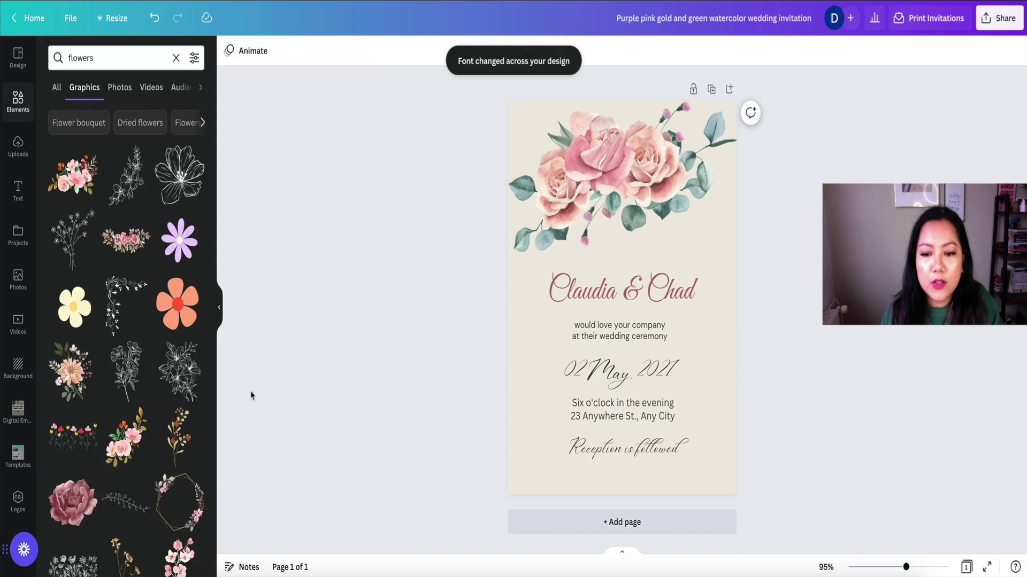
# Set the 02 May, 2021 date in Great Vibes and apply it to all matching text.
pyautogui.click(627, 379)
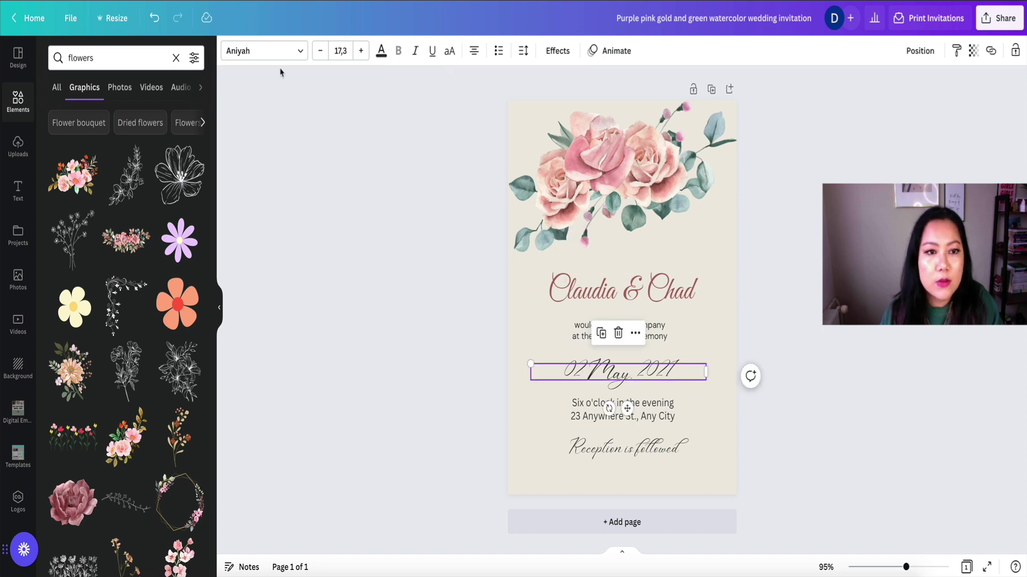
pyautogui.click(265, 51)
pyautogui.click(108, 60)
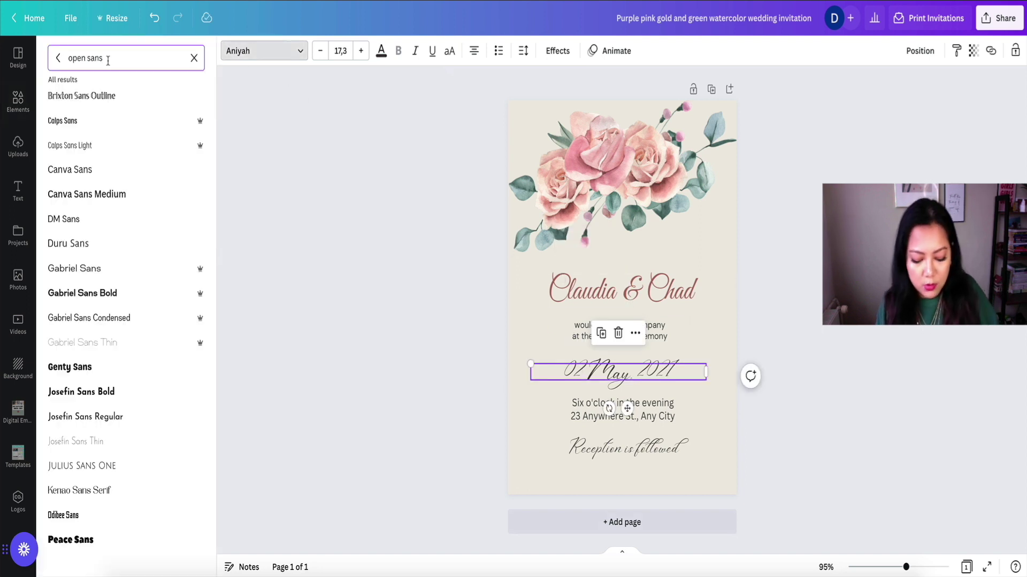
pyautogui.hotkey('ctrl', 'a')
pyautogui.write('great vibes')
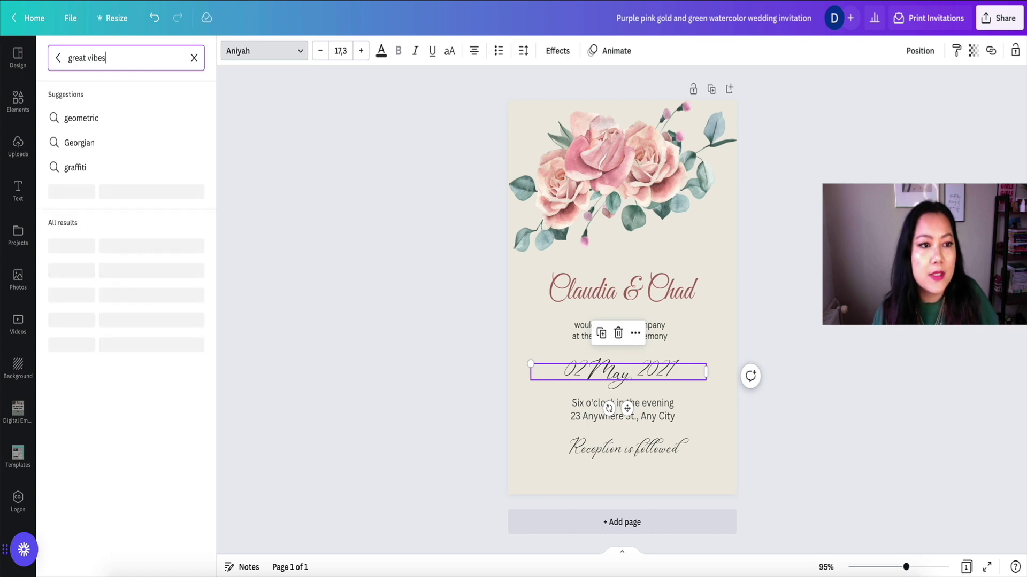
pyautogui.click(103, 115)
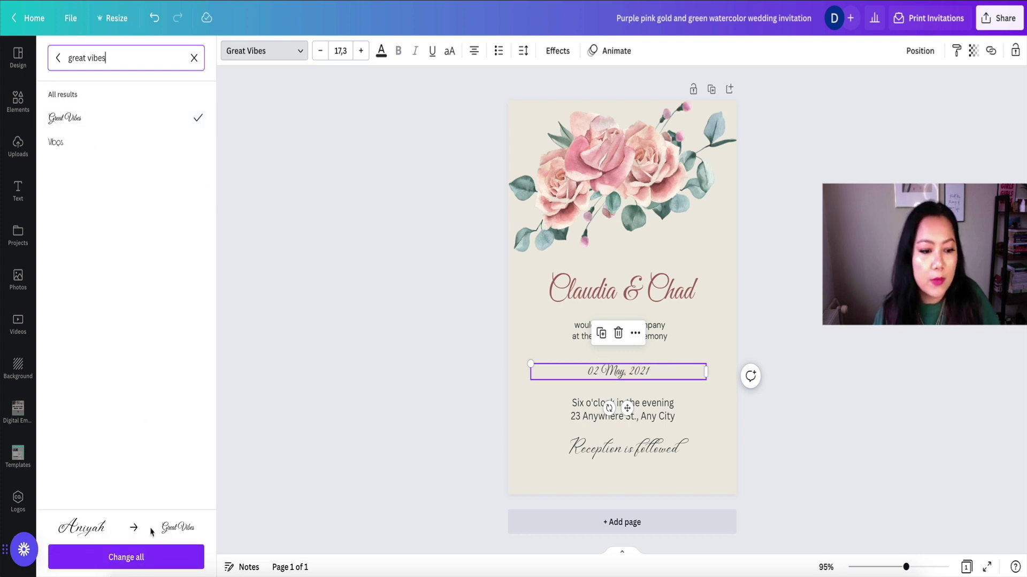
pyautogui.click(154, 556)
pyautogui.click(774, 460)
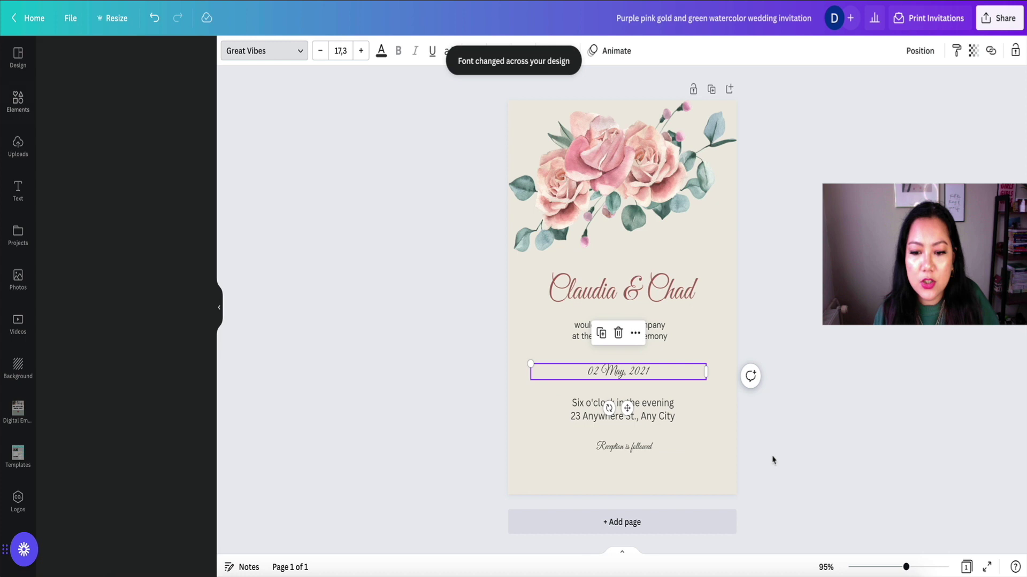
# Enlarge the 'Reception is followed' text and widen its box.
pyautogui.click(636, 448)
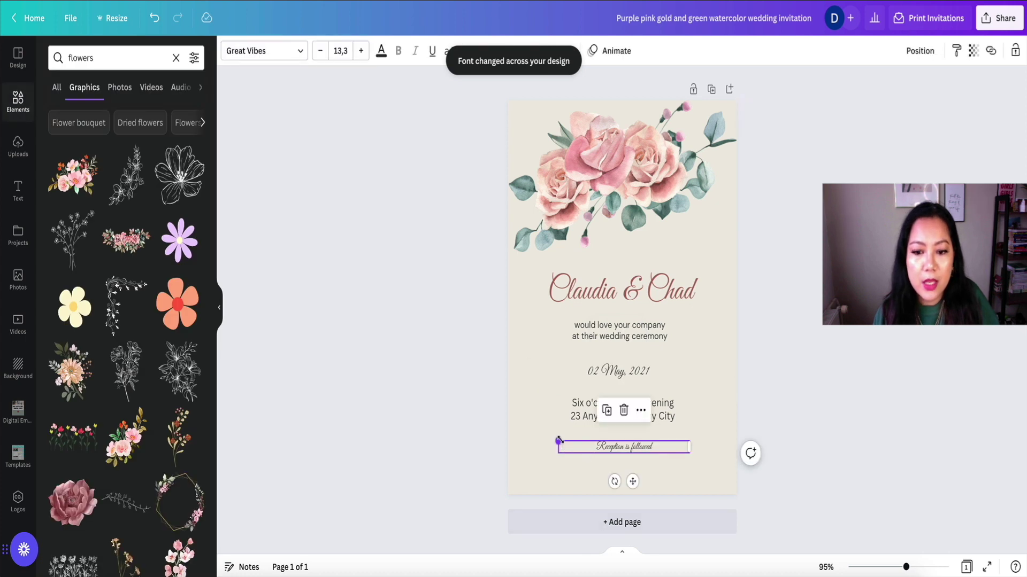
pyautogui.moveTo(558, 439); pyautogui.dragTo(531, 439)
pyautogui.moveTo(690, 446); pyautogui.dragTo(707, 446)
pyautogui.click(762, 396)
# Set the date to size 36 and move it slightly upward.
pyautogui.click(652, 374)
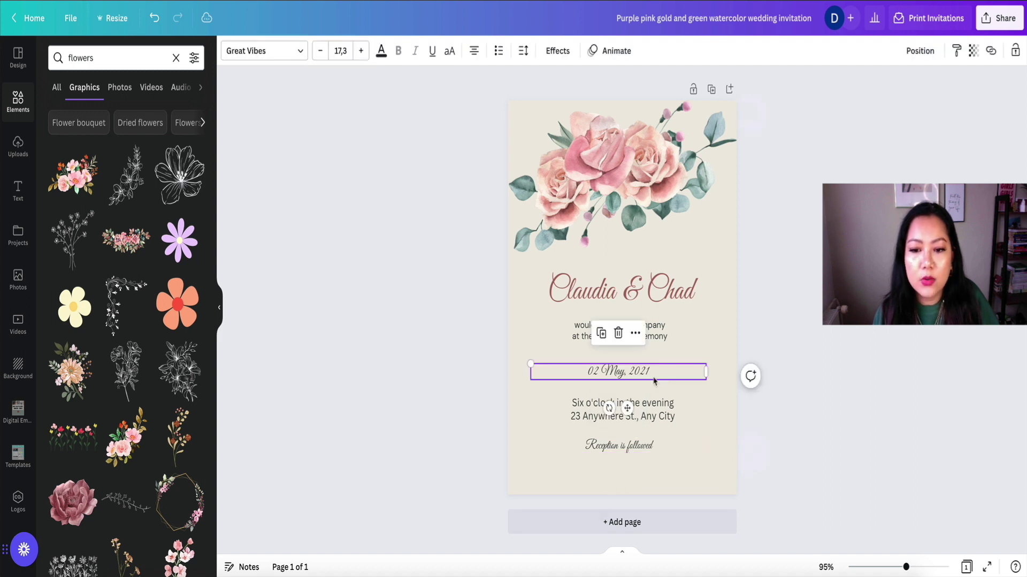
pyautogui.click(343, 50)
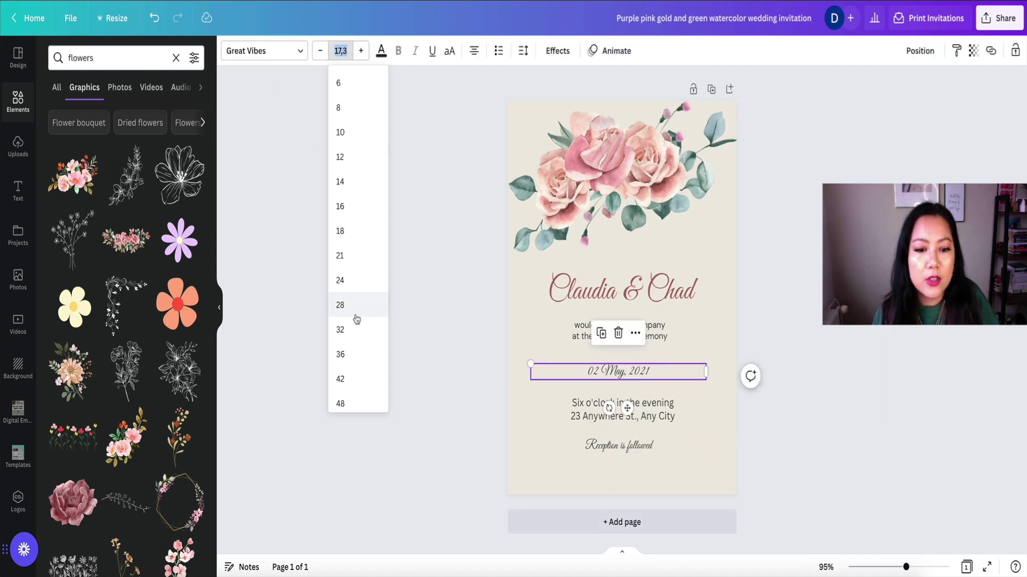
pyautogui.click(355, 351)
pyautogui.click(587, 385)
pyautogui.moveTo(586, 385); pyautogui.dragTo(587, 374)
pyautogui.click(382, 57)
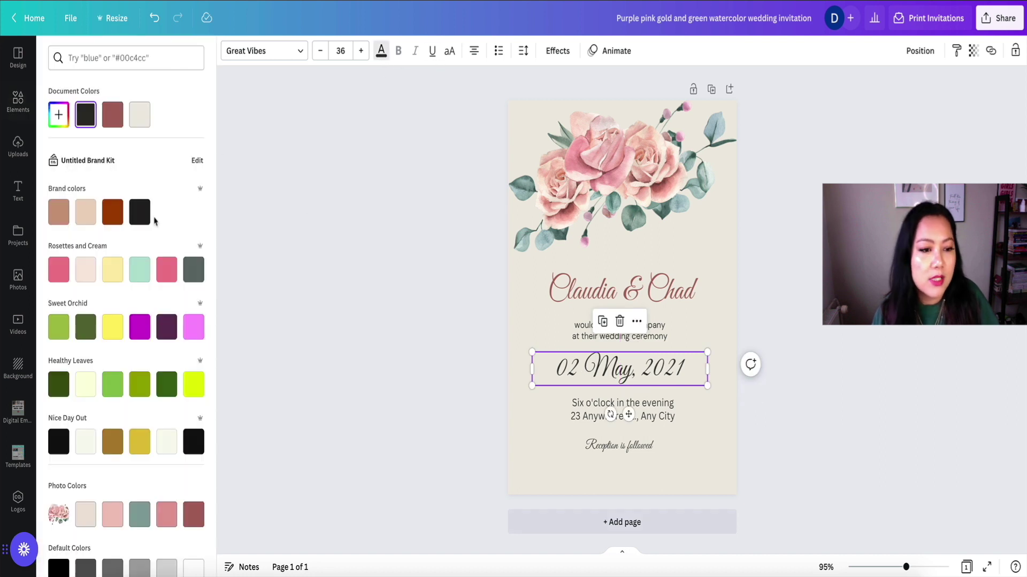
# Colour the date and the 'Reception is followed' line dark red from the photo colours.
pyautogui.scroll(-2, 139, 321)
pyautogui.scroll(-1, 138, 329)
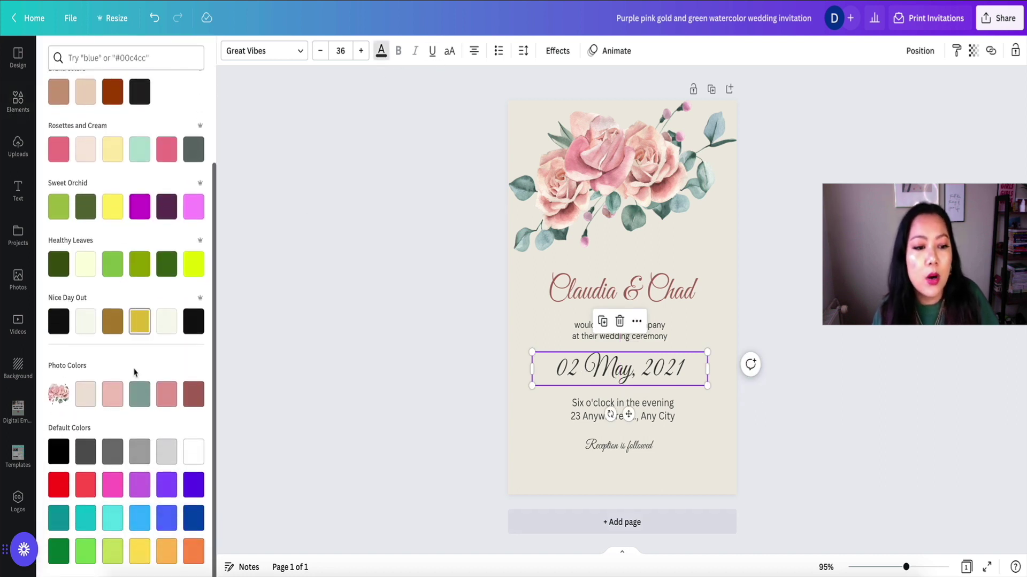
pyautogui.click(141, 396)
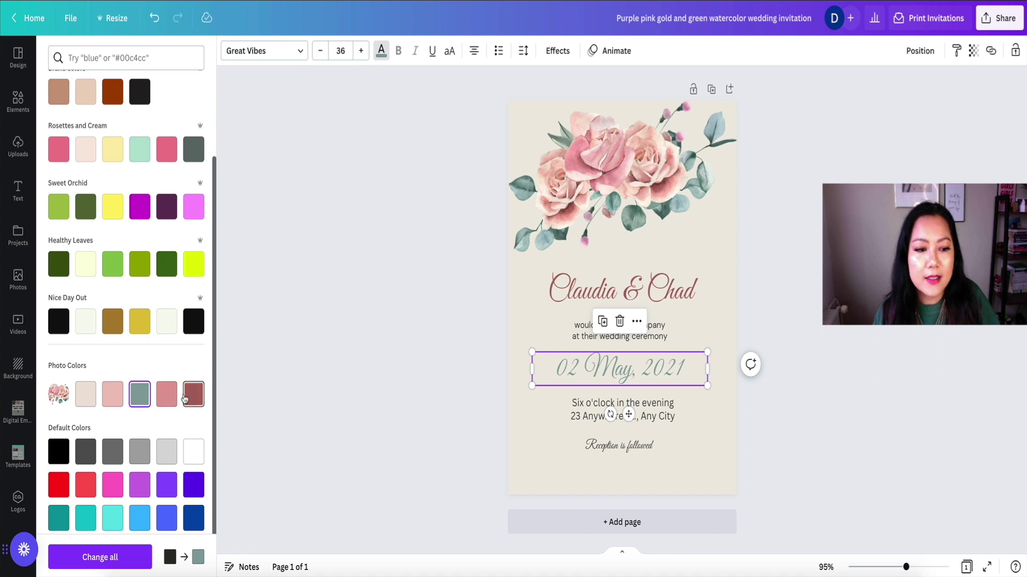
pyautogui.click(185, 399)
pyautogui.click(572, 452)
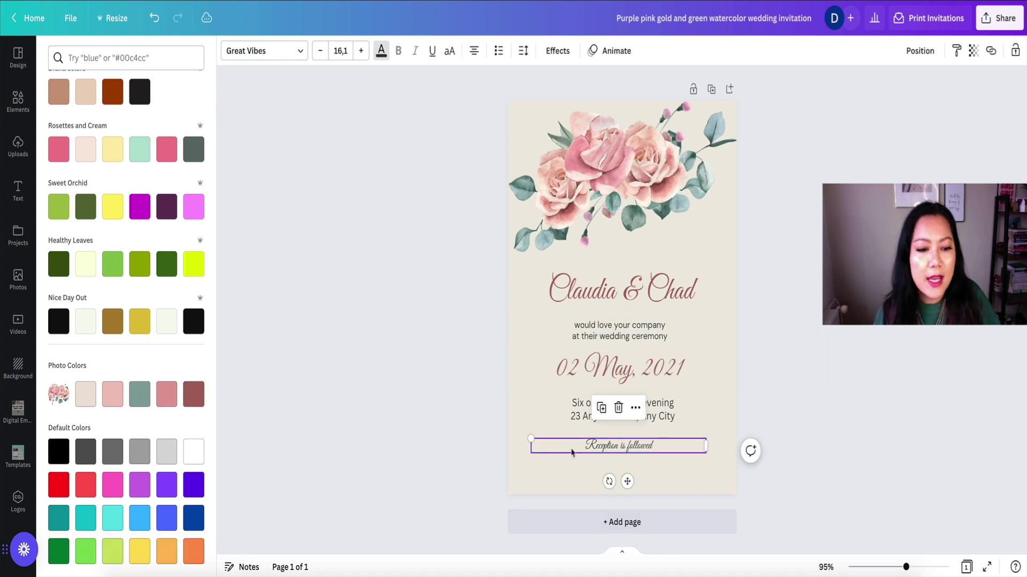
pyautogui.click(193, 394)
pyautogui.click(353, 401)
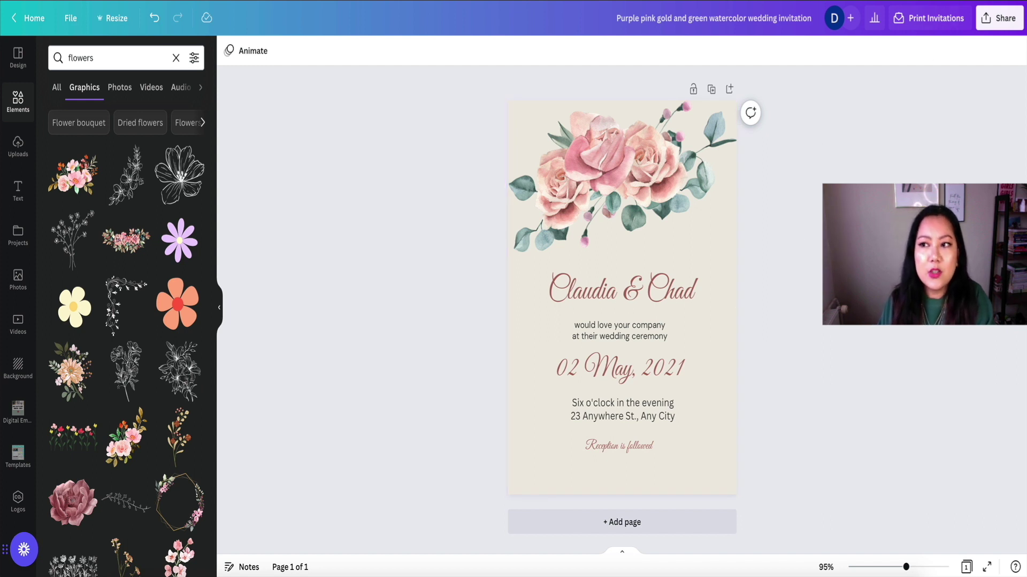
# Make the reception line slightly larger and widen its text box a little.
pyautogui.click(734, 340)
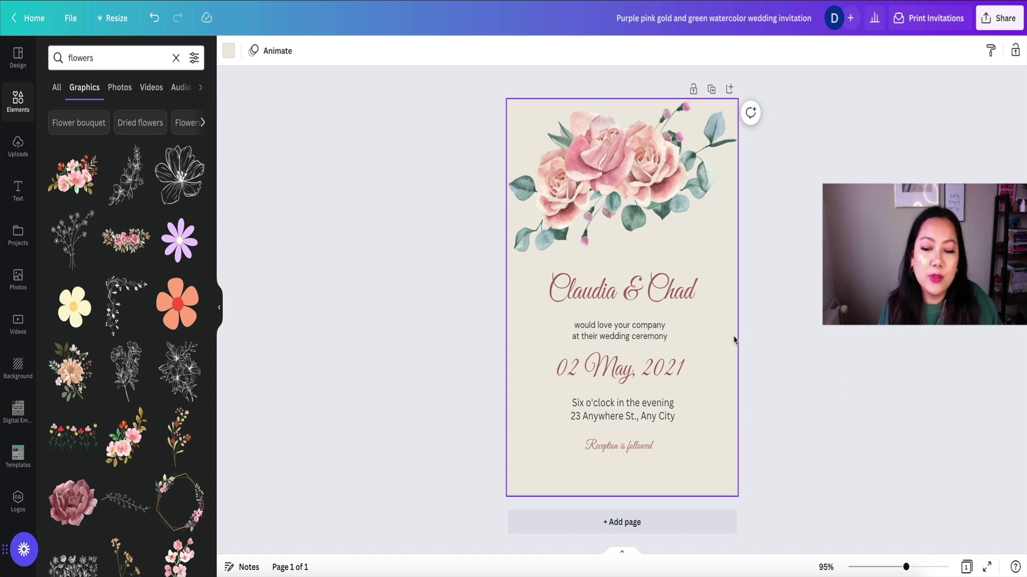
pyautogui.click(648, 451)
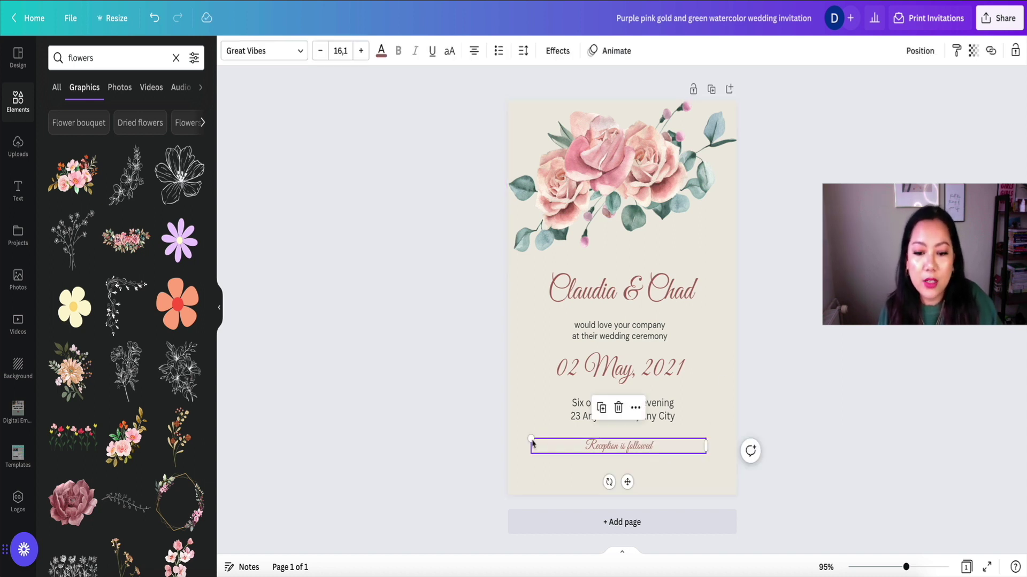
pyautogui.moveTo(531, 438); pyautogui.dragTo(518, 438)
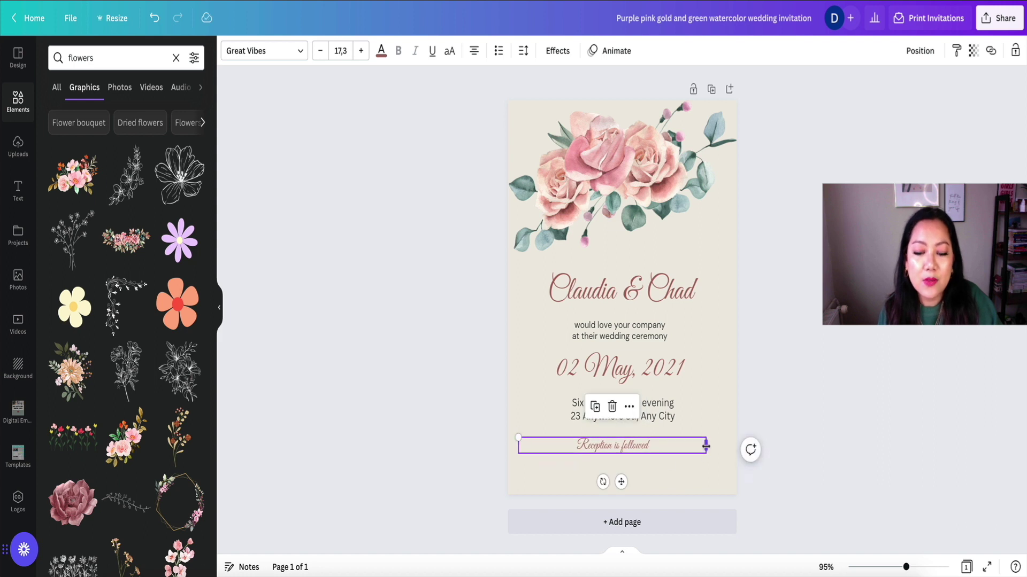
pyautogui.moveTo(706, 445); pyautogui.dragTo(713, 445)
pyautogui.click(775, 385)
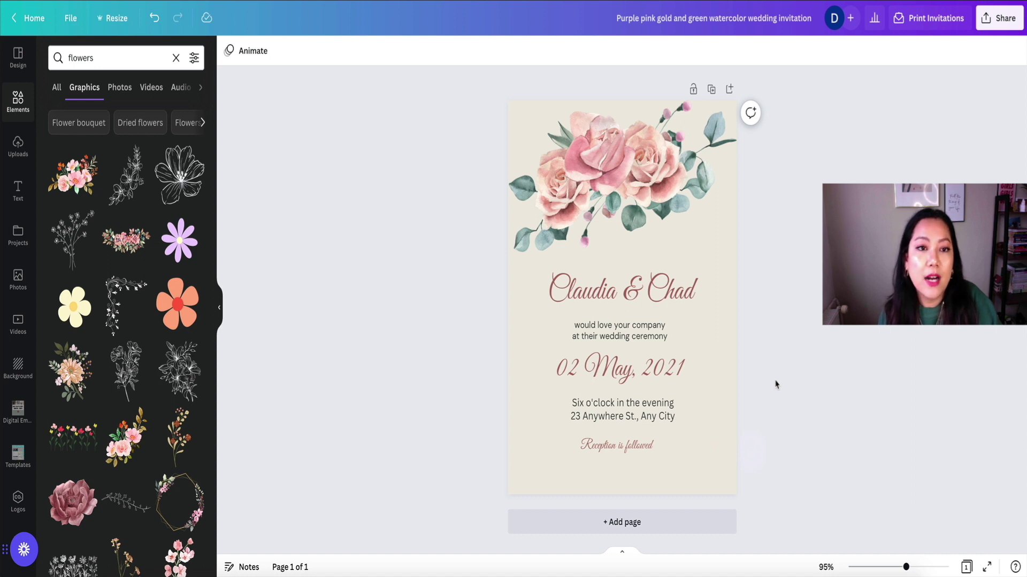
# Highlight 'Anywhere St., Any City' in the address text without changing it.
pyautogui.doubleClick(662, 416)
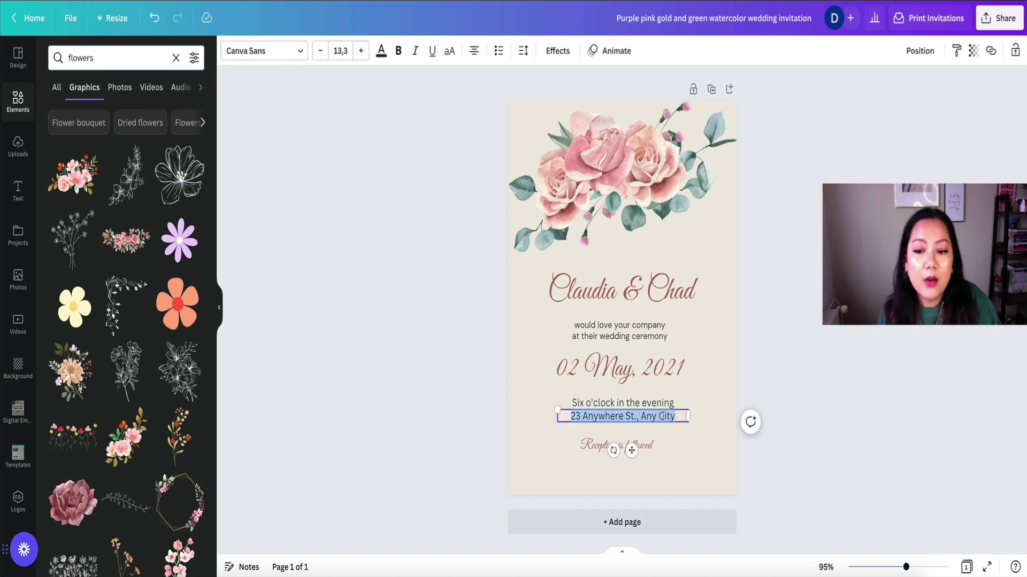
pyautogui.moveTo(672, 416); pyautogui.dragTo(577, 415)
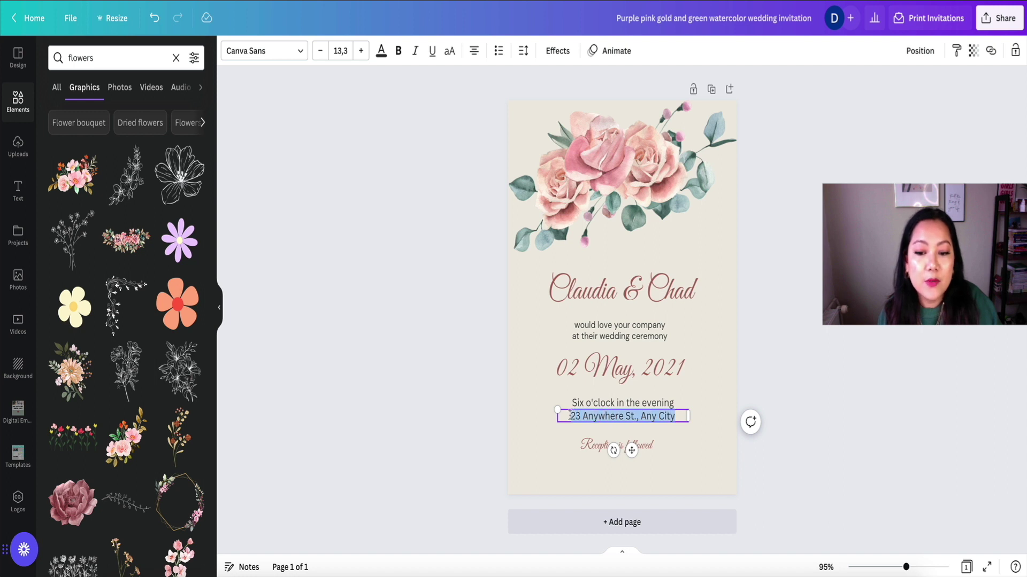
pyautogui.click(589, 402)
# Try a small pink flower graphic beside the address, then delete it.
pyautogui.click(759, 359)
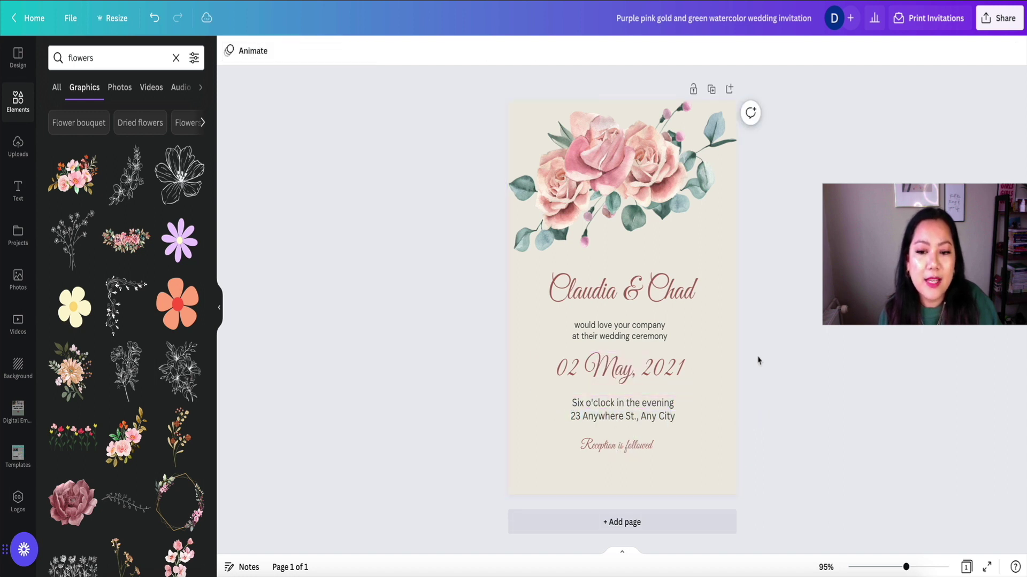
pyautogui.scroll(-4, 144, 411)
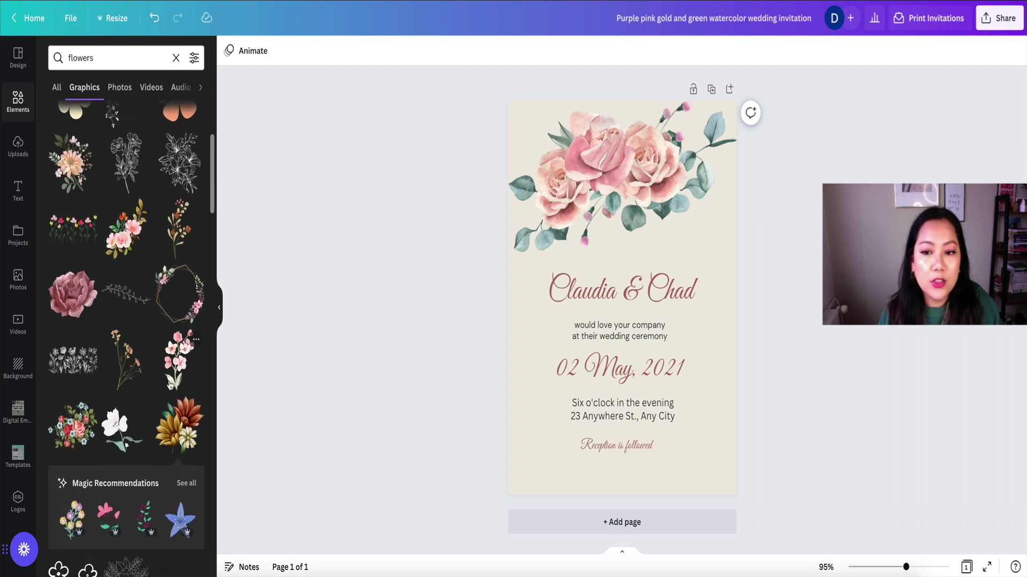
pyautogui.click(170, 385)
pyautogui.moveTo(705, 130); pyautogui.dragTo(702, 446)
pyautogui.click(791, 337)
pyautogui.click(722, 430)
pyautogui.press('Delete')
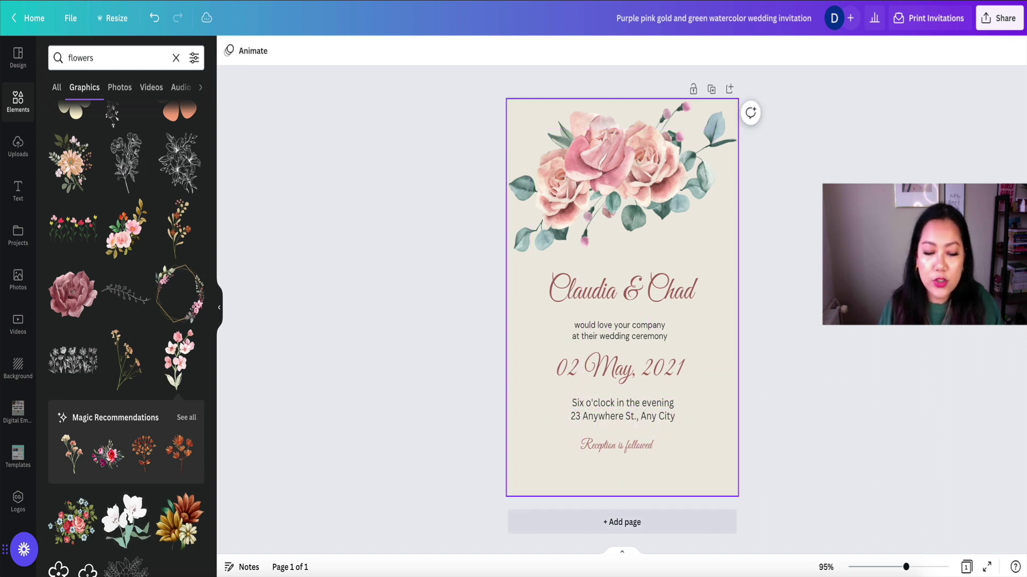
# Search Elements for 'love', try a heart garland below the reception line, then delete it.
pyautogui.click(75, 60)
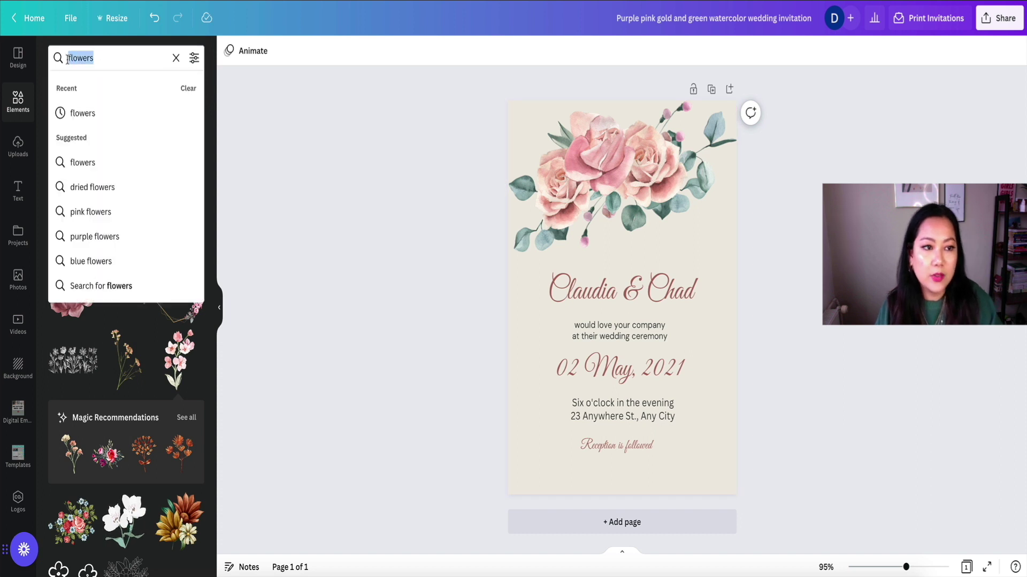
pyautogui.write('love')
pyautogui.press('Return')
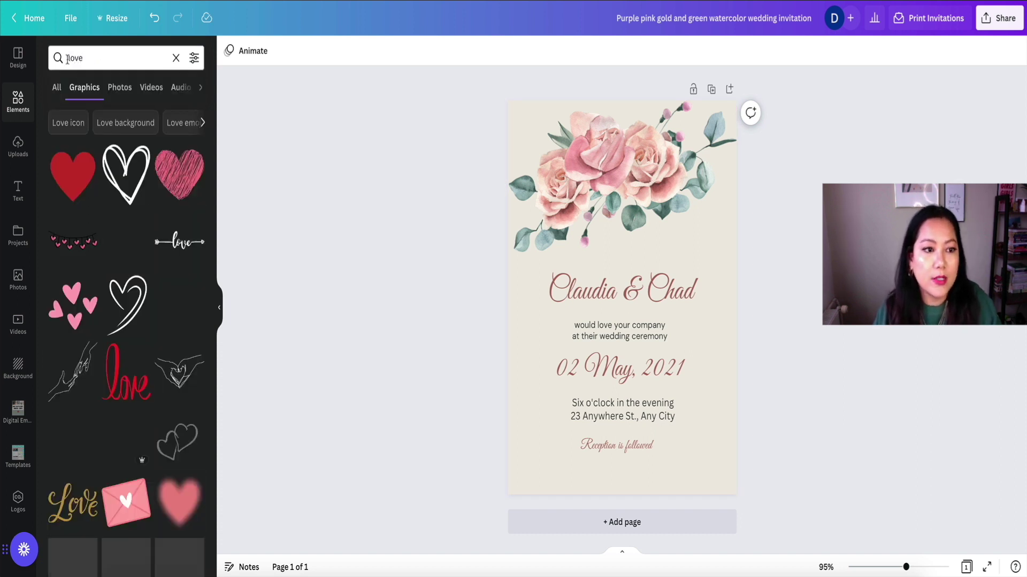
pyautogui.scroll(-1, 65, 181)
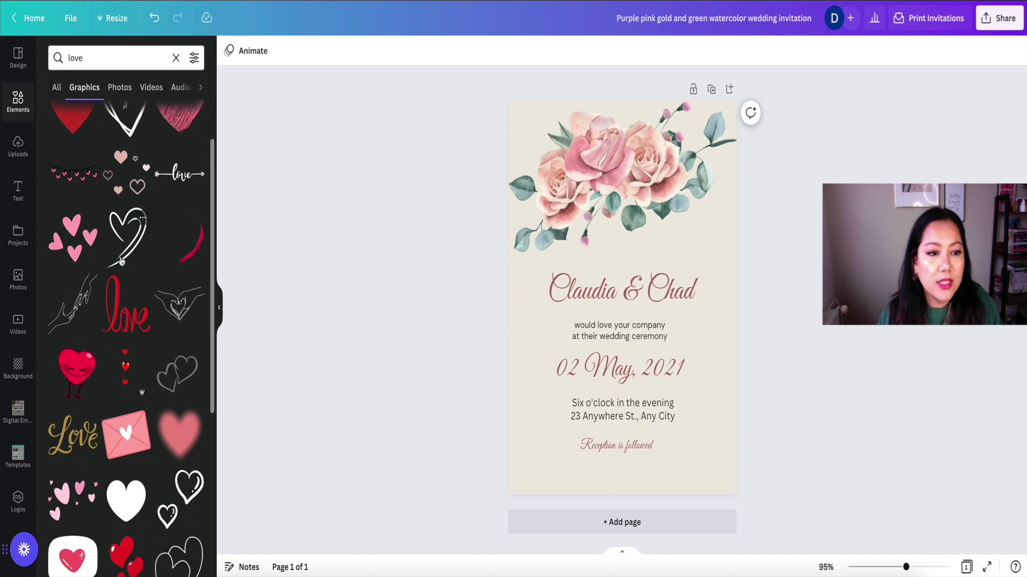
pyautogui.click(60, 177)
pyautogui.moveTo(605, 299); pyautogui.dragTo(612, 346)
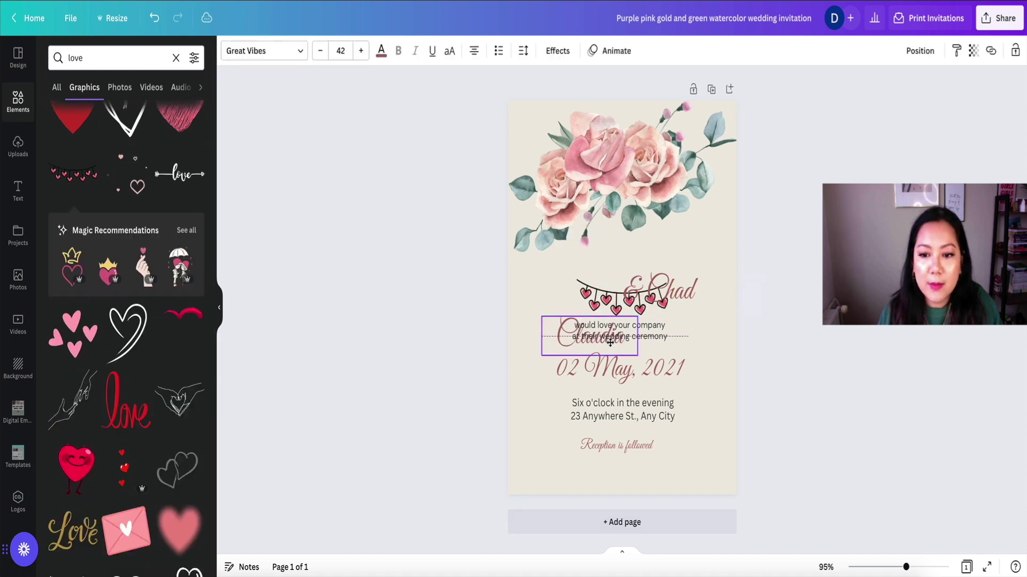
pyautogui.hotkey('ctrl', 'z')
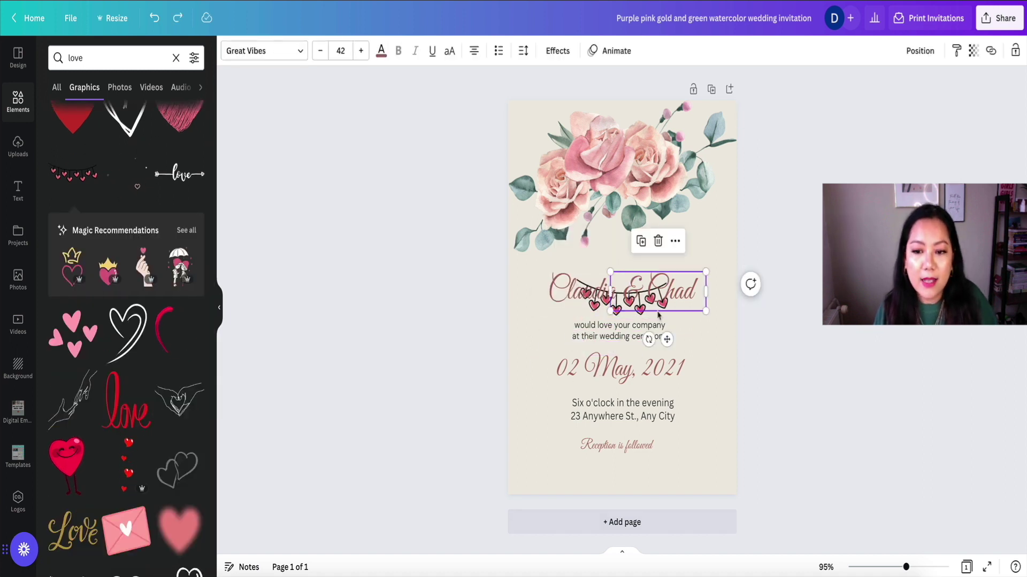
pyautogui.moveTo(651, 317); pyautogui.dragTo(645, 492)
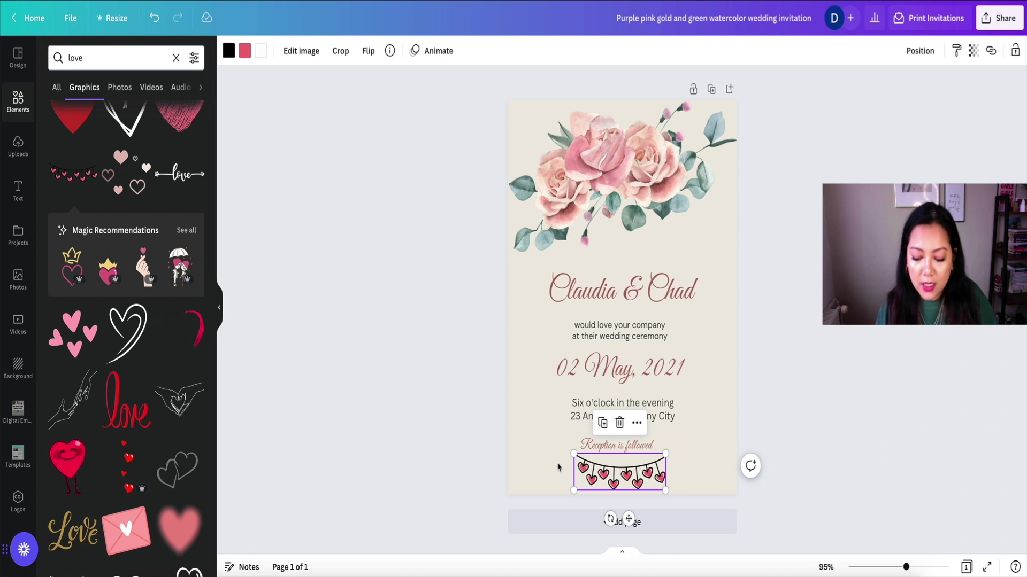
pyautogui.press('Delete')
# Browse the love graphics and select the search term for a new search.
pyautogui.scroll(-4, 160, 283)
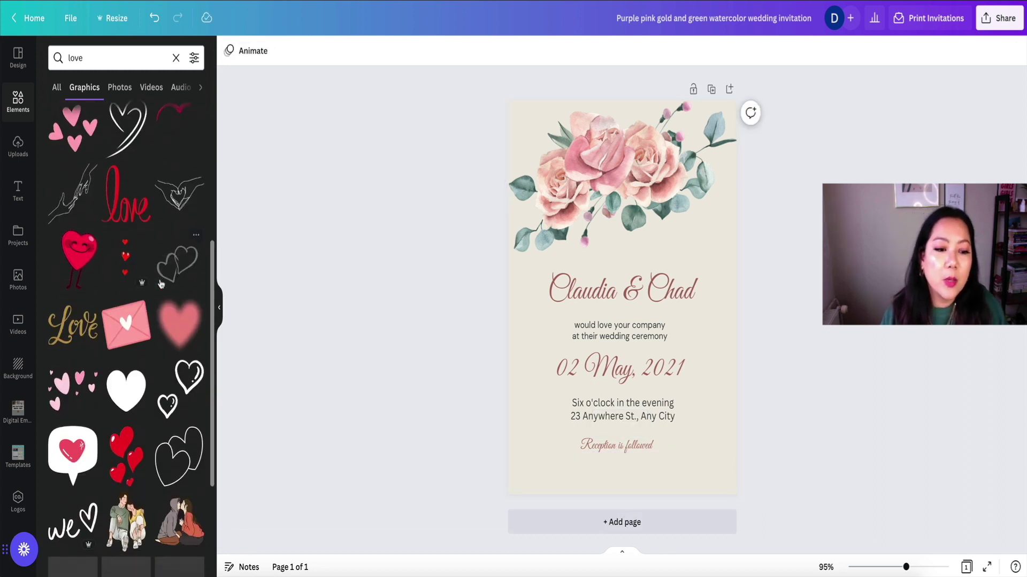
pyautogui.scroll(-3, 163, 276)
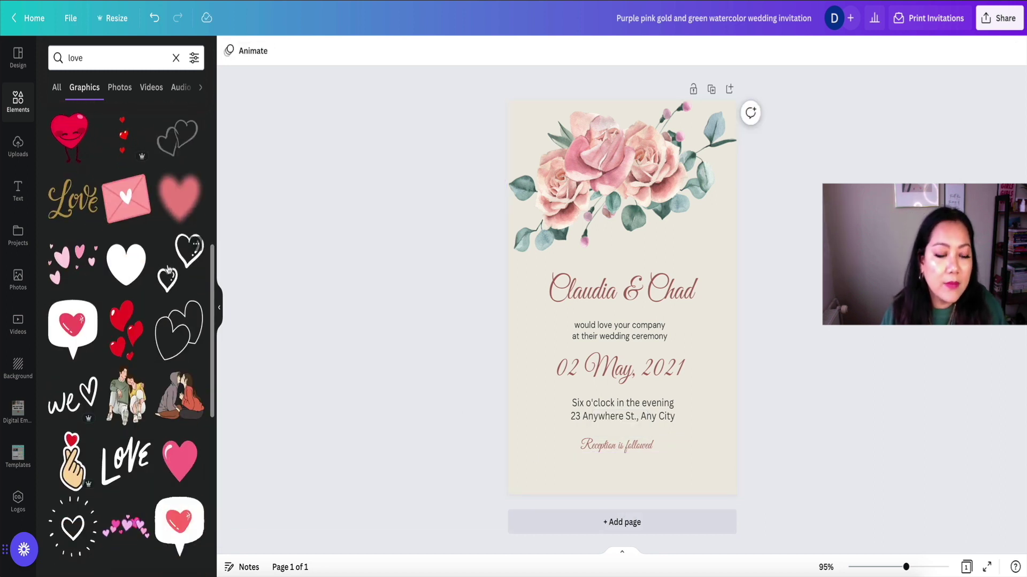
pyautogui.scroll(-6, 167, 269)
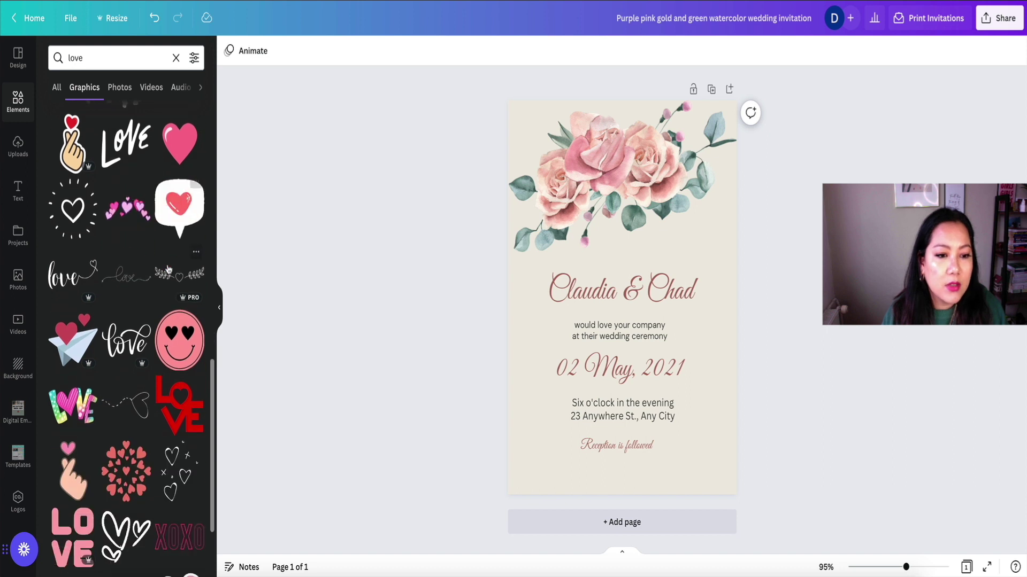
pyautogui.scroll(2, 167, 269)
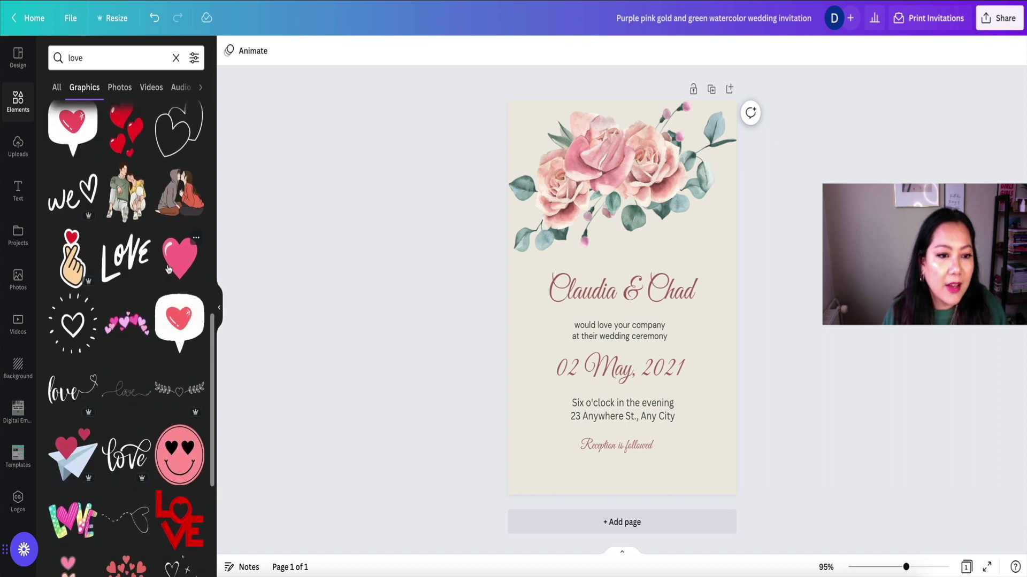
pyautogui.scroll(-1, 168, 269)
pyautogui.scroll(-4, 167, 269)
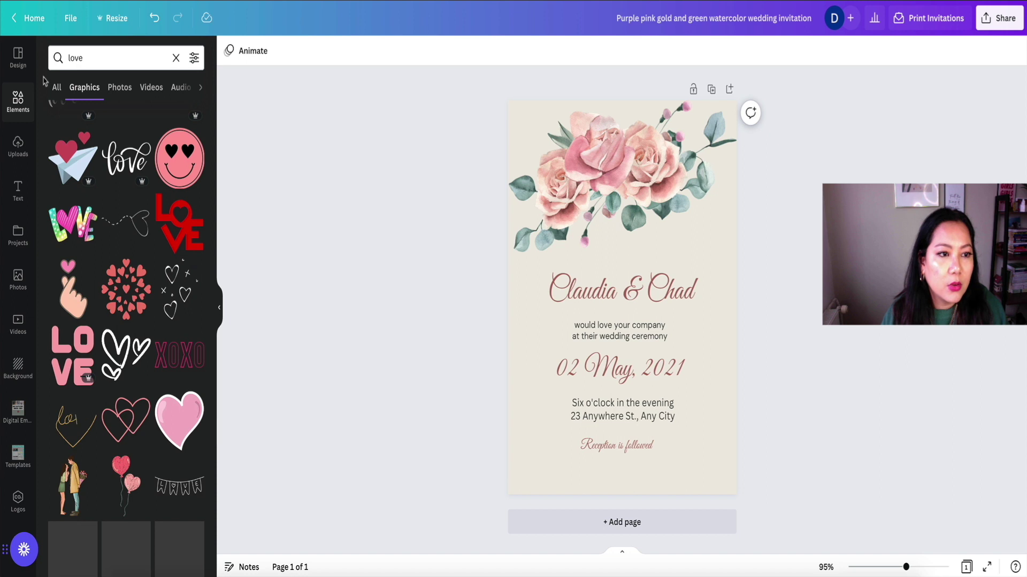
pyautogui.click(68, 57)
# Search Elements for 'wedding' and place a small couple illustration at the card's bottom-left.
pyautogui.write('wedding')
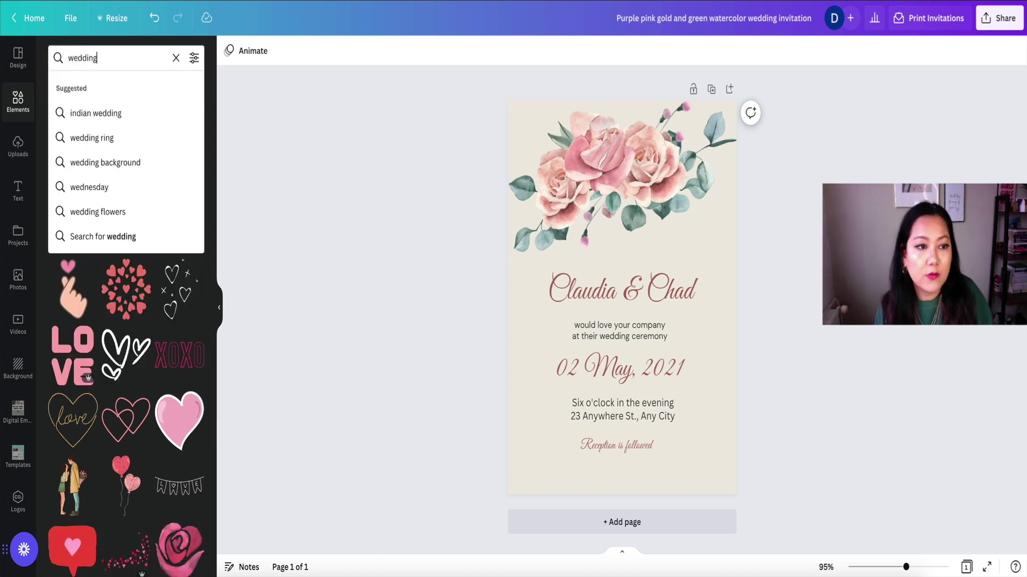
pyautogui.press('Return')
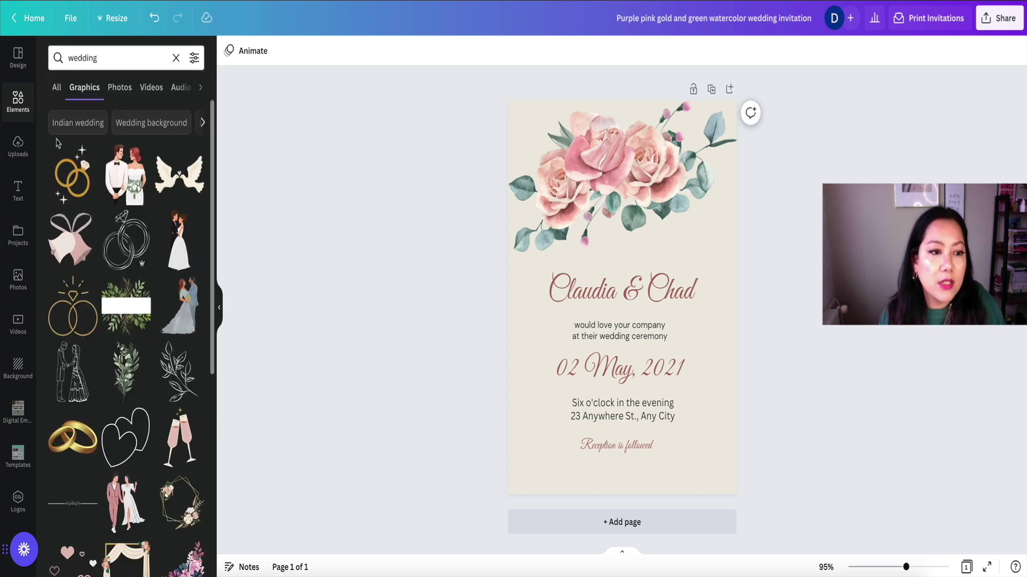
pyautogui.click(124, 183)
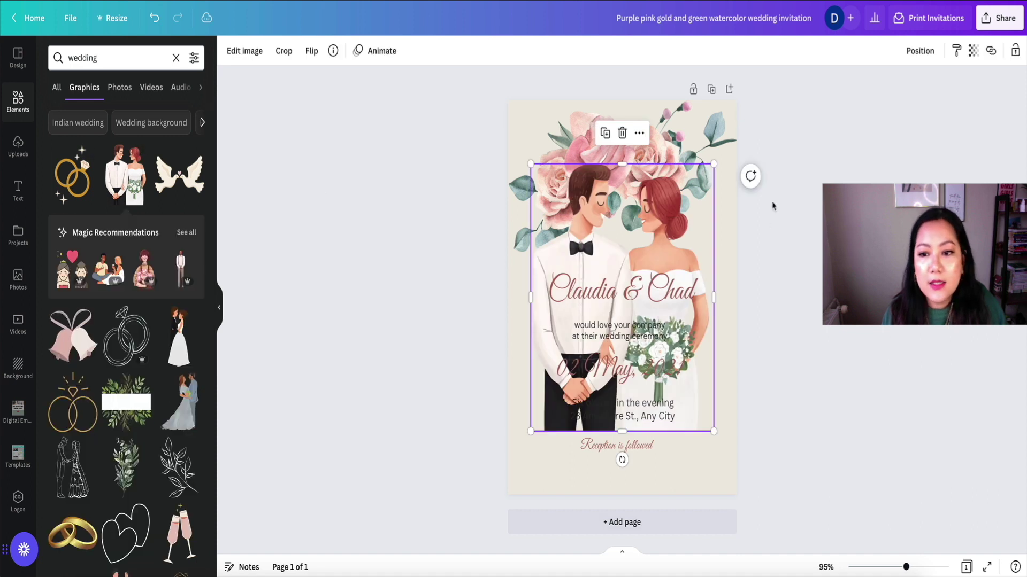
pyautogui.moveTo(712, 164); pyautogui.dragTo(594, 339)
pyautogui.click(459, 354)
pyautogui.moveTo(544, 405); pyautogui.dragTo(643, 441)
pyautogui.click(382, 409)
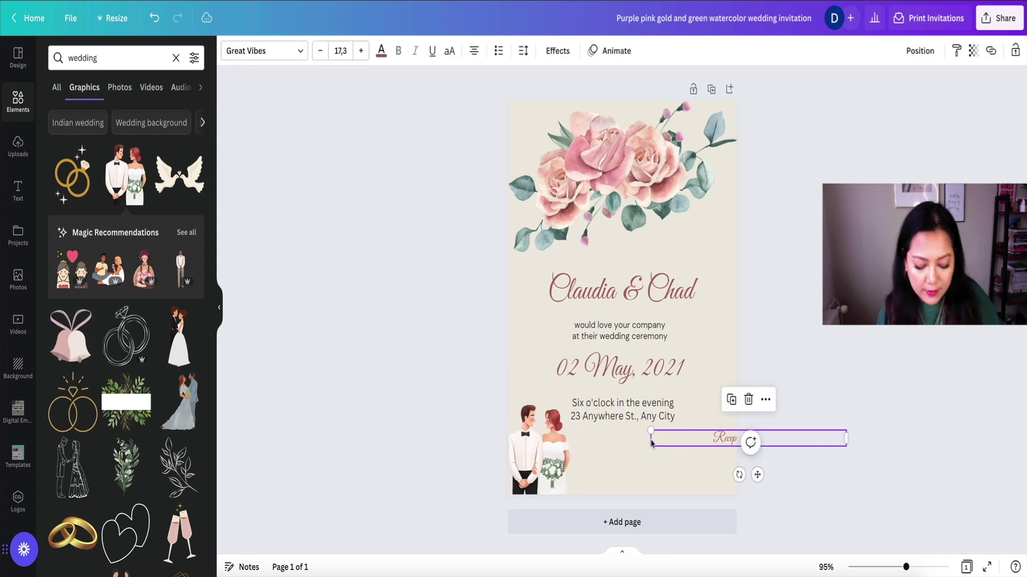
# Undo the accidental text move and delete the 'Reception is followed' line.
pyautogui.hotkey('ctrl', 'z')
pyautogui.doubleClick(662, 442)
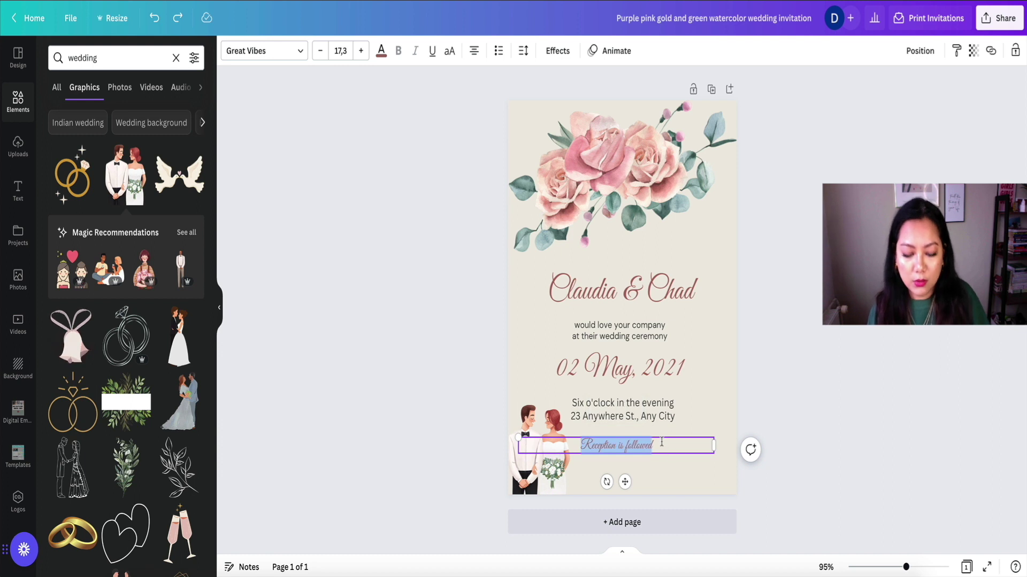
pyautogui.click(740, 417)
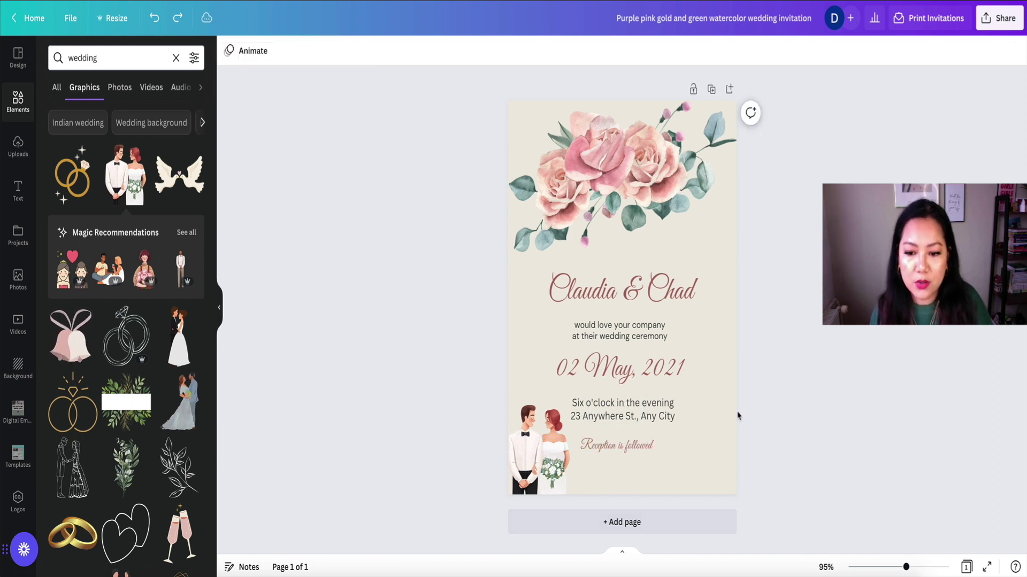
pyautogui.click(645, 450)
pyautogui.press('Delete')
# Shift the time and address lines slightly to the right.
pyautogui.click(547, 461)
pyautogui.click(547, 461)
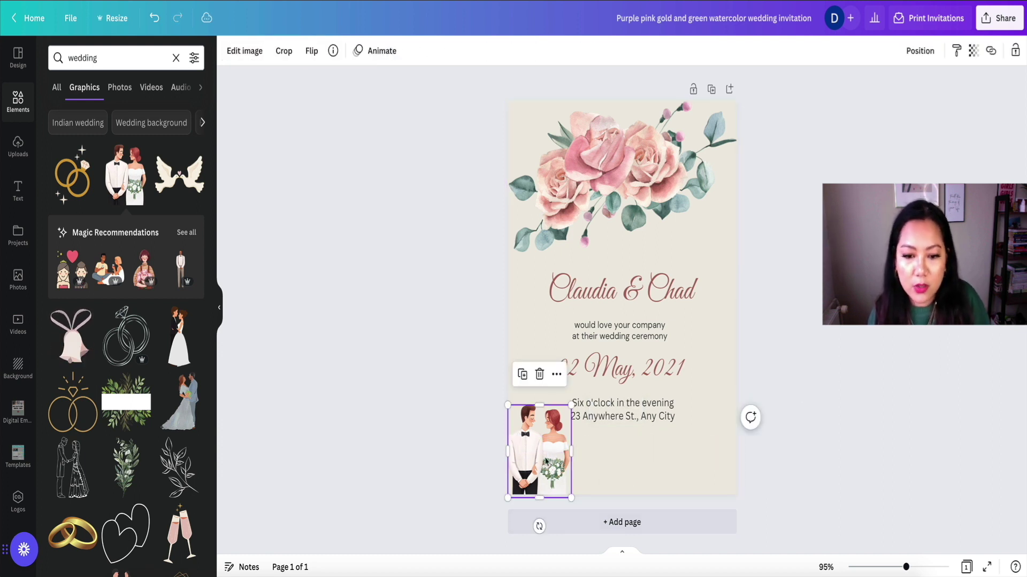
pyautogui.click(772, 347)
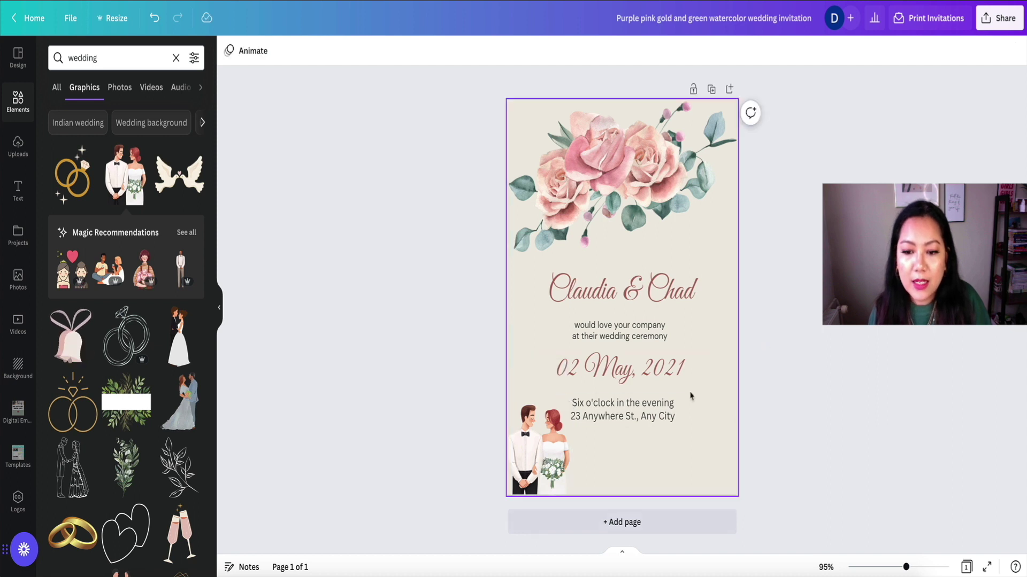
pyautogui.click(684, 414)
pyautogui.moveTo(685, 415)
pyautogui.mouseDown()
pyautogui.moveTo(713, 417)
pyautogui.moveTo(665, 406)
pyautogui.moveTo(695, 406)
pyautogui.mouseUp()
pyautogui.click(782, 381)
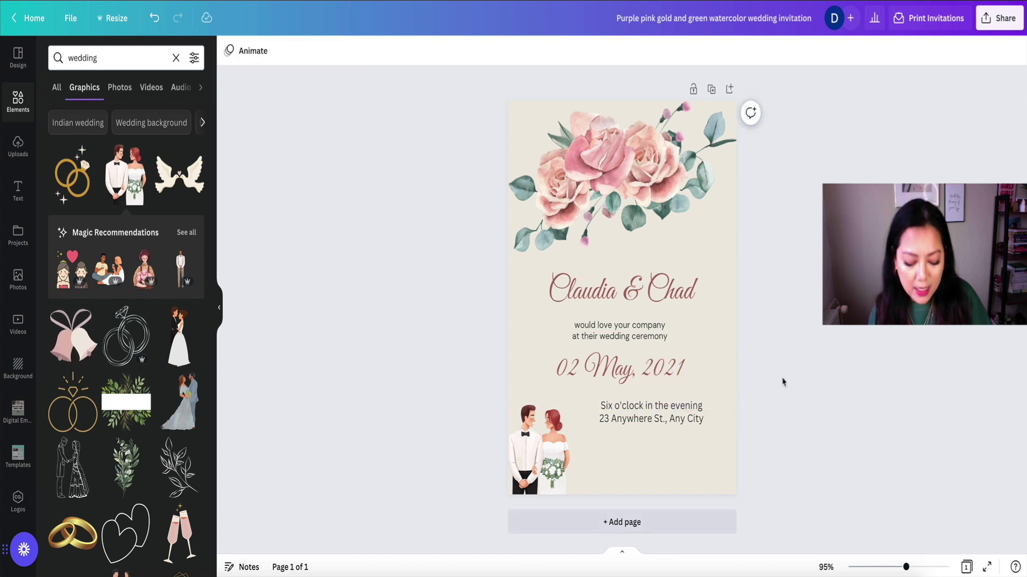
# Undo the line moves, then duplicate the date as a smaller 'Where & When' heading below the address.
pyautogui.hotkey('ctrl', 'z')
pyautogui.hotkey('ctrl', 'z')
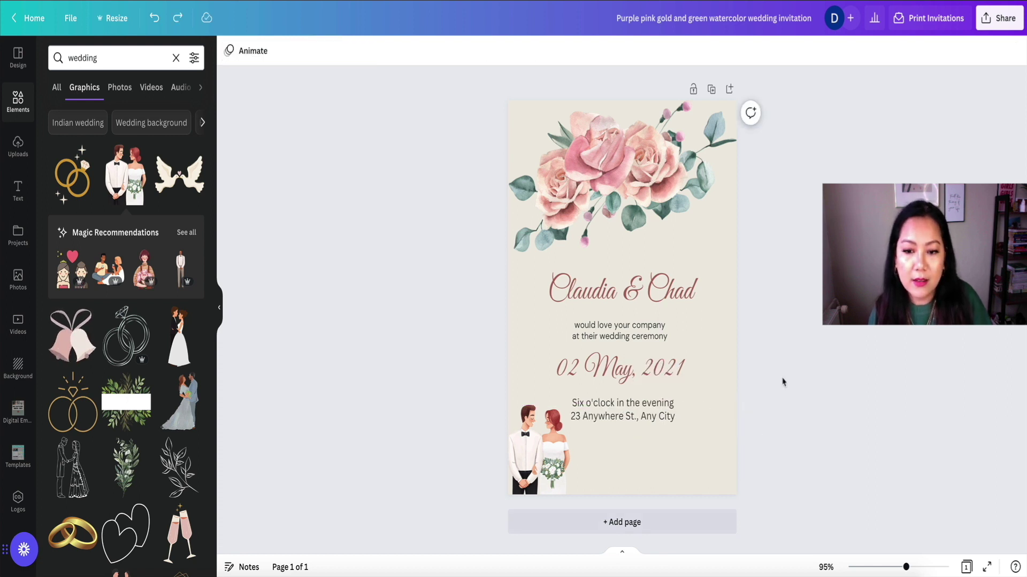
pyautogui.click(666, 373)
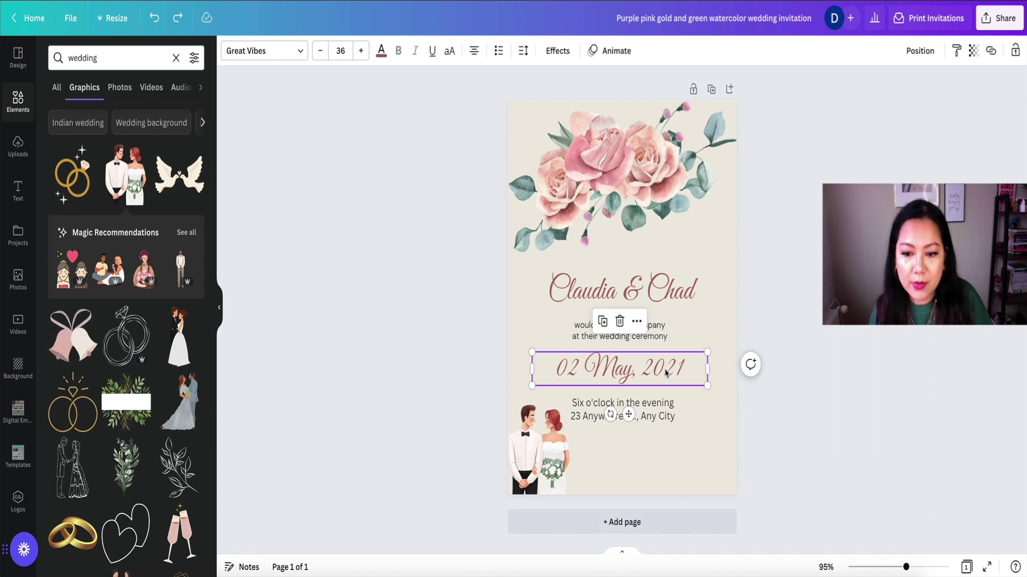
pyautogui.hotkey('ctrl', 'd')
pyautogui.moveTo(666, 373); pyautogui.dragTo(674, 450)
pyautogui.doubleClick(668, 437)
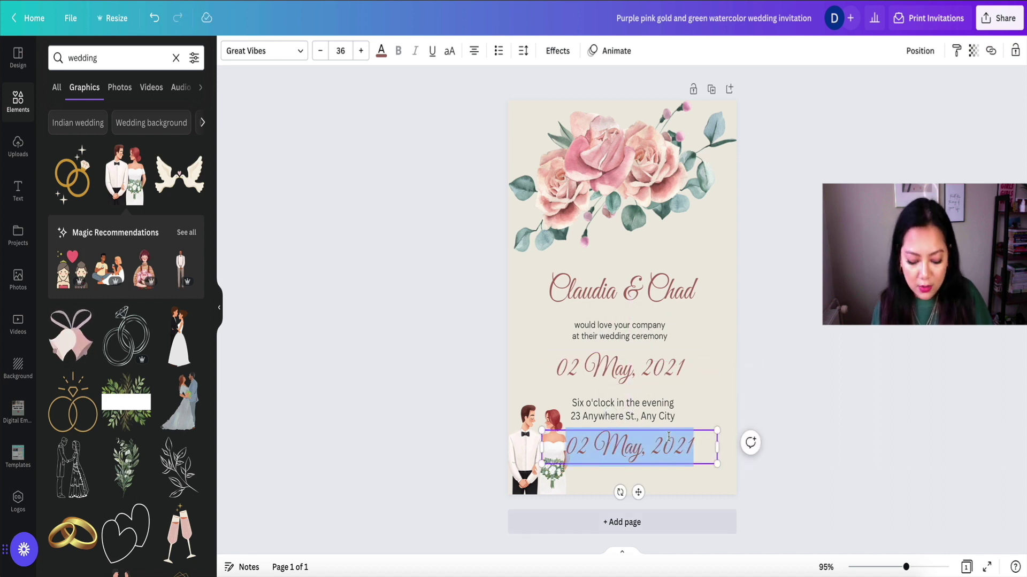
pyautogui.write('Where &')
pyautogui.write('When')
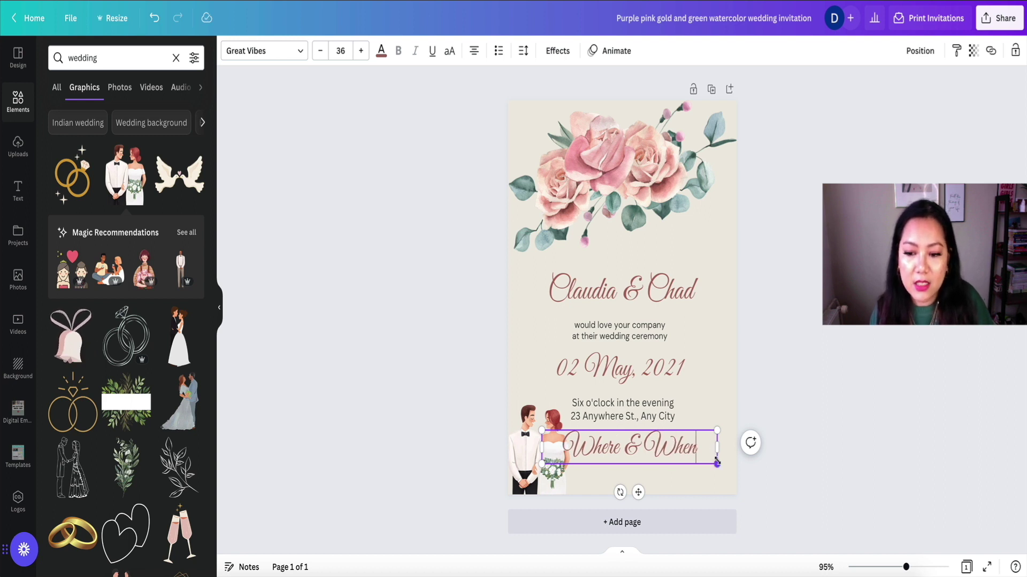
pyautogui.moveTo(716, 463); pyautogui.dragTo(669, 446)
# Delete the 'Where & When' heading so the address lines end the text block.
pyautogui.click(661, 416)
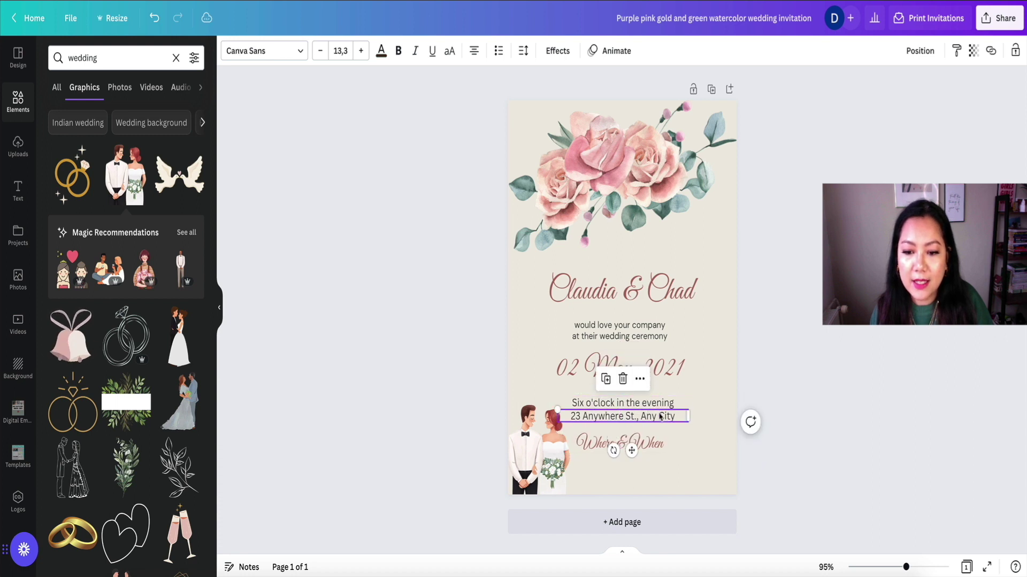
pyautogui.click(657, 436)
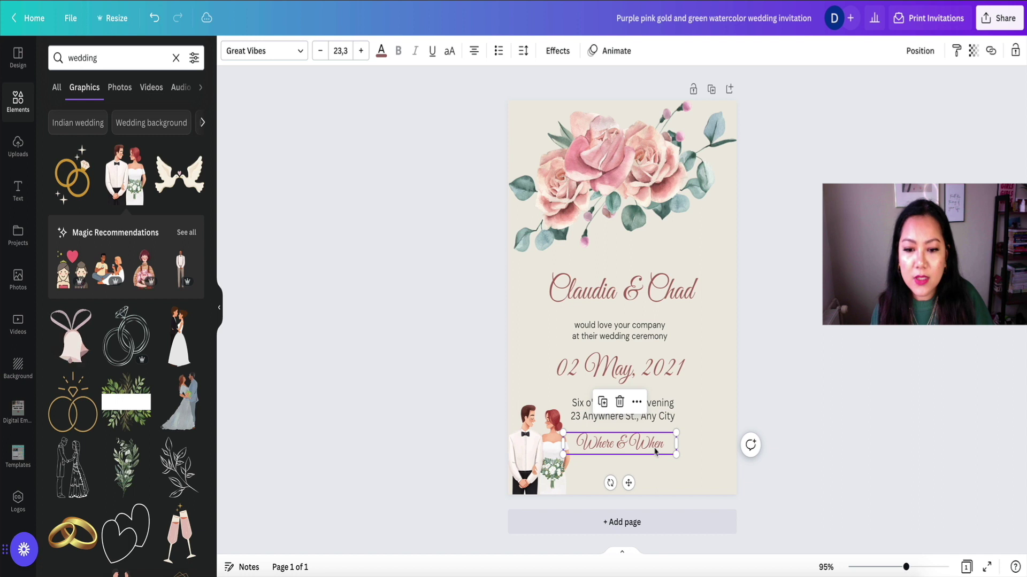
pyautogui.press('Delete')
pyautogui.click(571, 447)
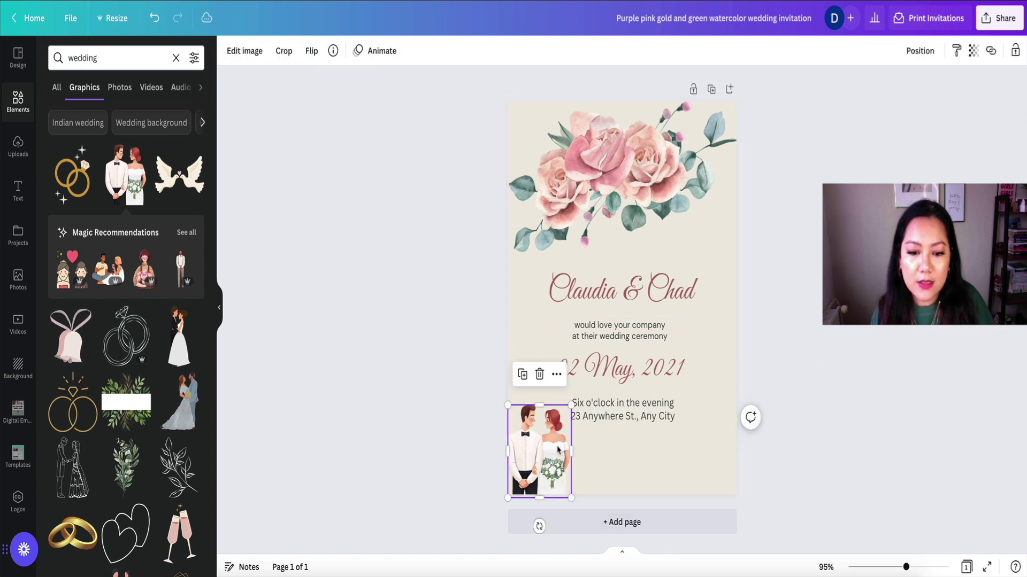
# Add the line-art rings graphic, shrunk and placed in the bottom-right corner.
pyautogui.click(351, 378)
pyautogui.click(139, 338)
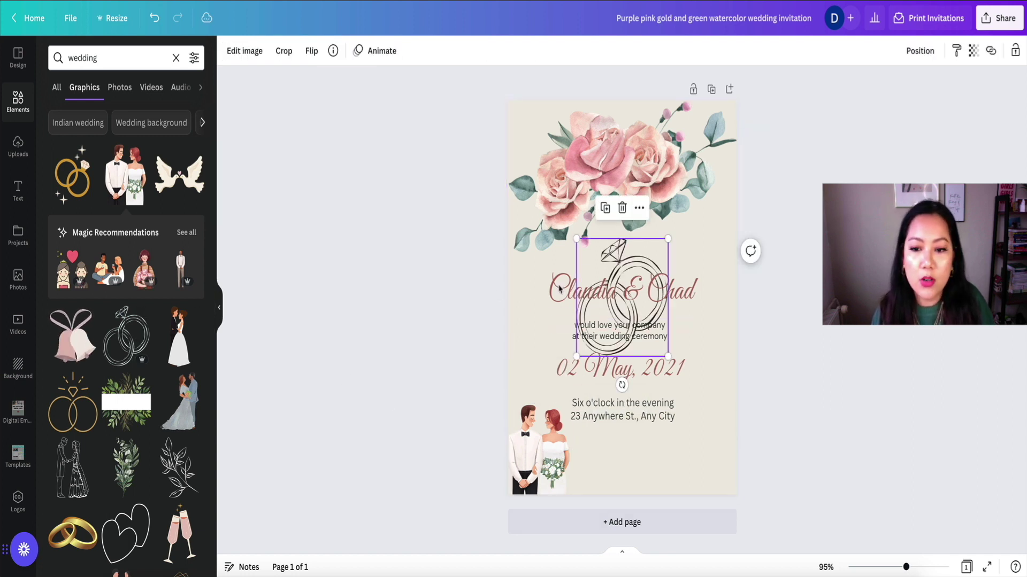
pyautogui.moveTo(669, 236); pyautogui.dragTo(713, 449)
# Colour the rings sage green from the photo colours after trying several alternatives.
pyautogui.click(228, 50)
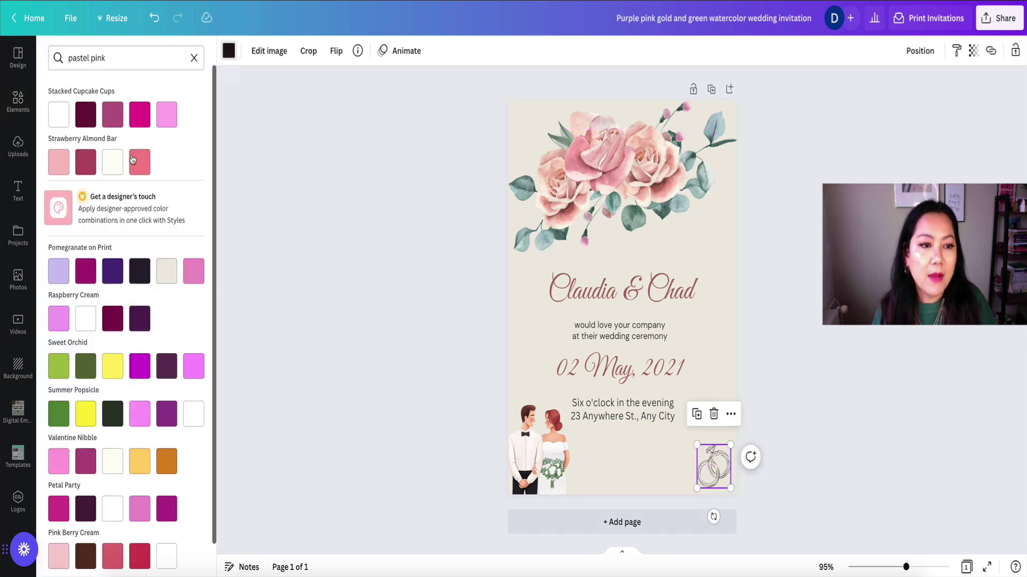
pyautogui.scroll(-1, 83, 312)
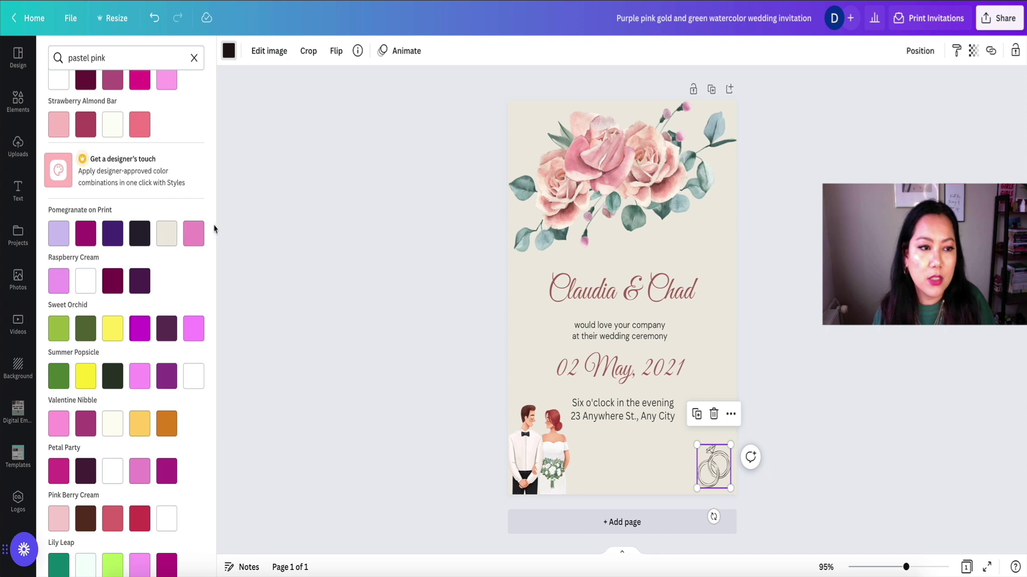
pyautogui.click(194, 60)
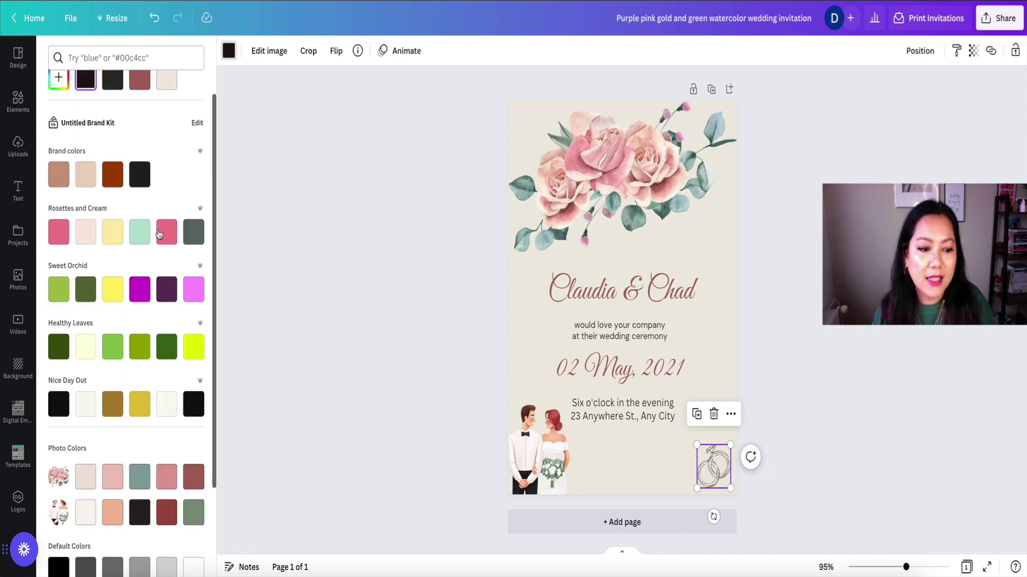
pyautogui.scroll(-3, 160, 225)
pyautogui.click(185, 398)
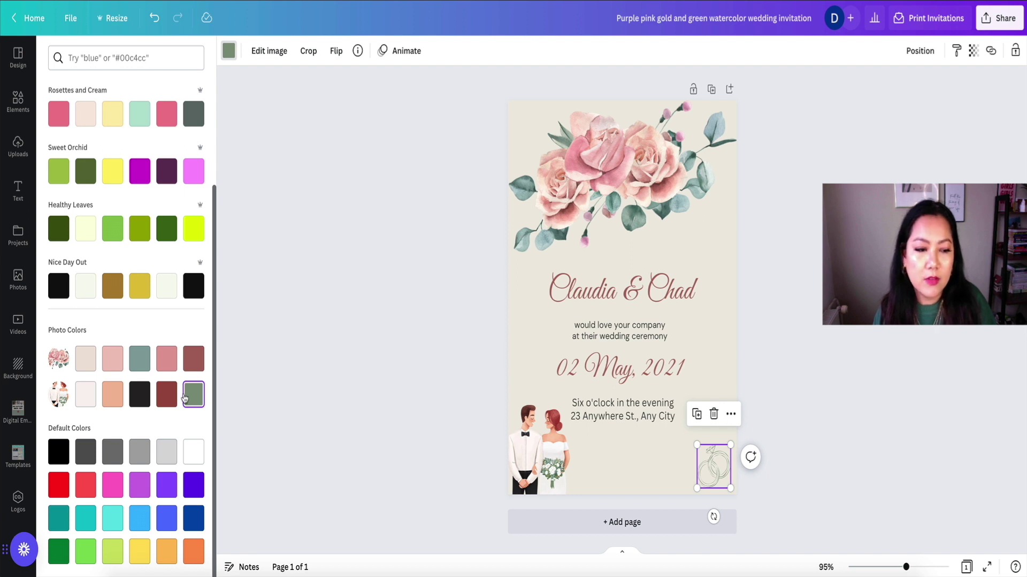
pyautogui.click(139, 359)
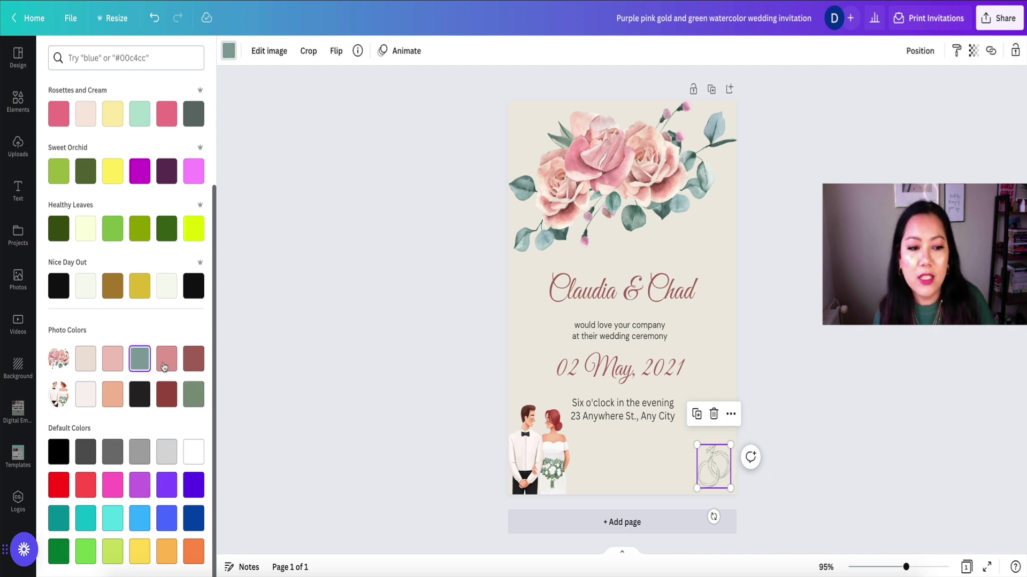
pyautogui.click(165, 365)
pyautogui.click(191, 363)
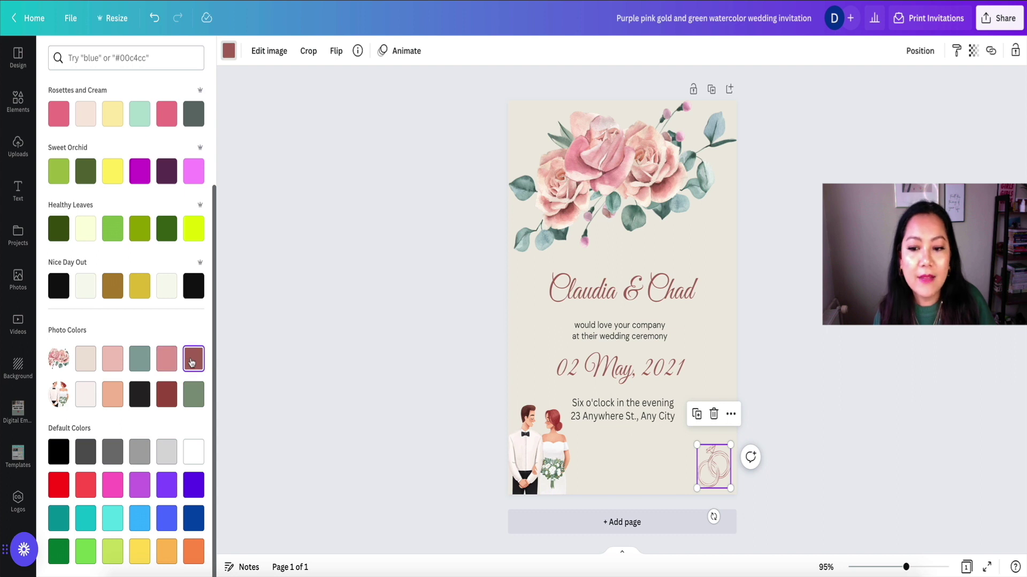
pyautogui.click(140, 360)
pyautogui.click(112, 360)
pyautogui.click(92, 366)
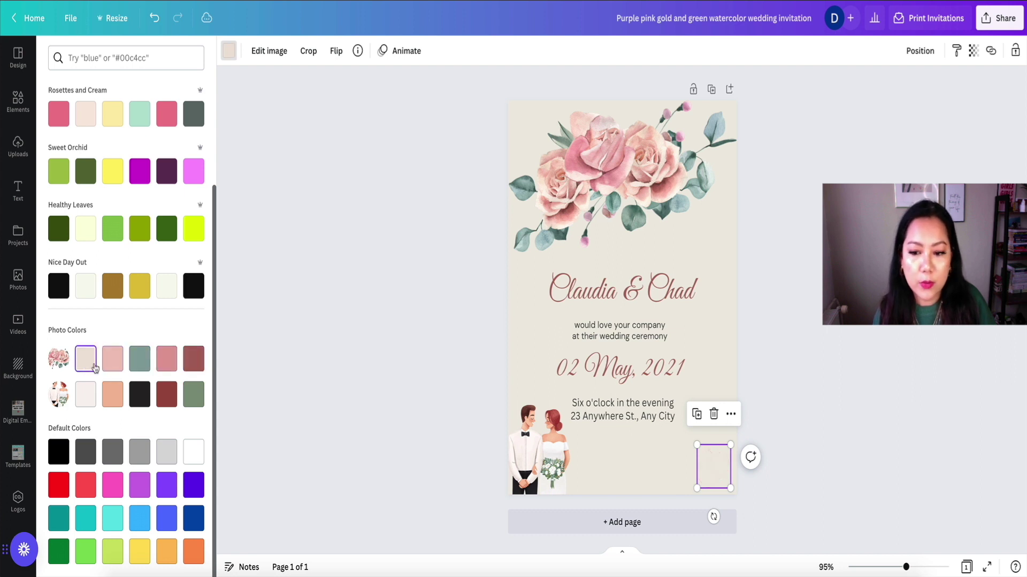
pyautogui.click(191, 390)
pyautogui.click(291, 385)
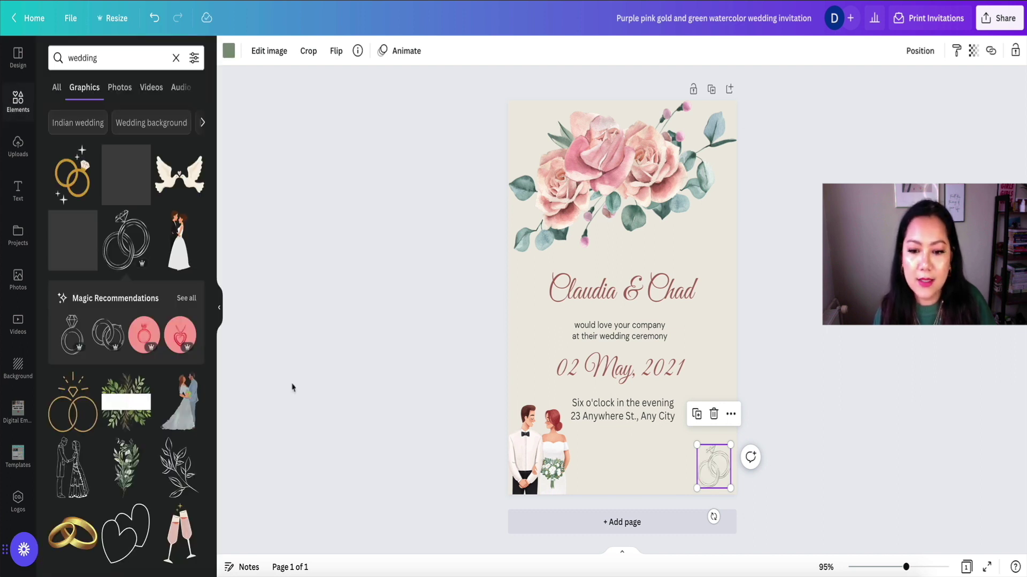
# Nudge the rings slightly upward in the bottom-right corner.
pyautogui.click(713, 477)
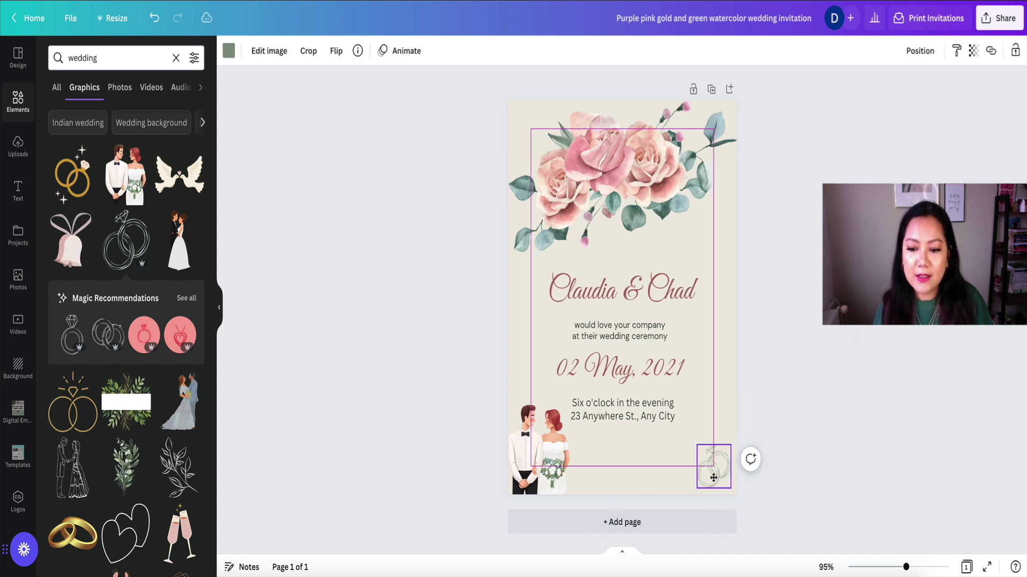
pyautogui.click(785, 402)
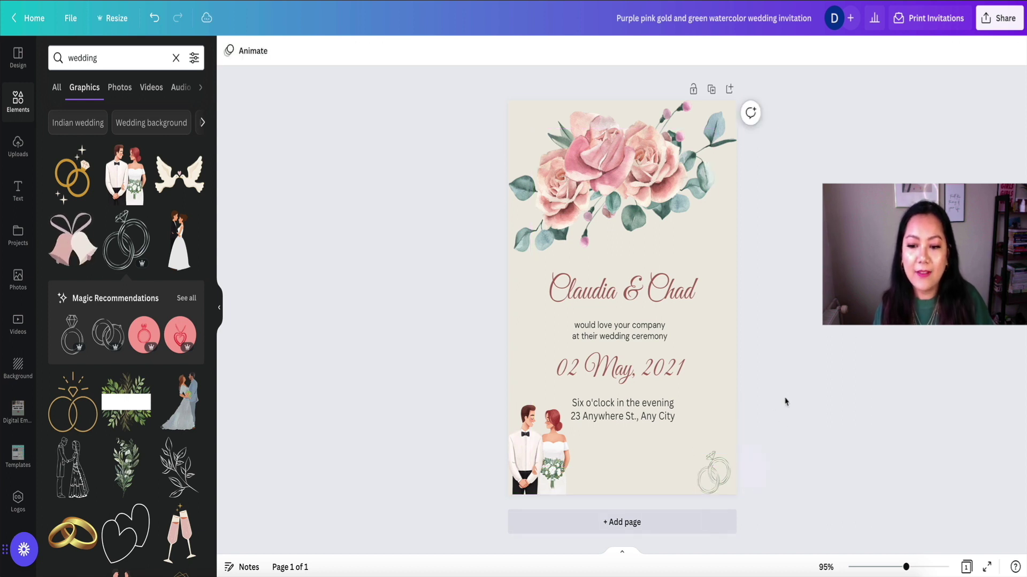
pyautogui.click(711, 471)
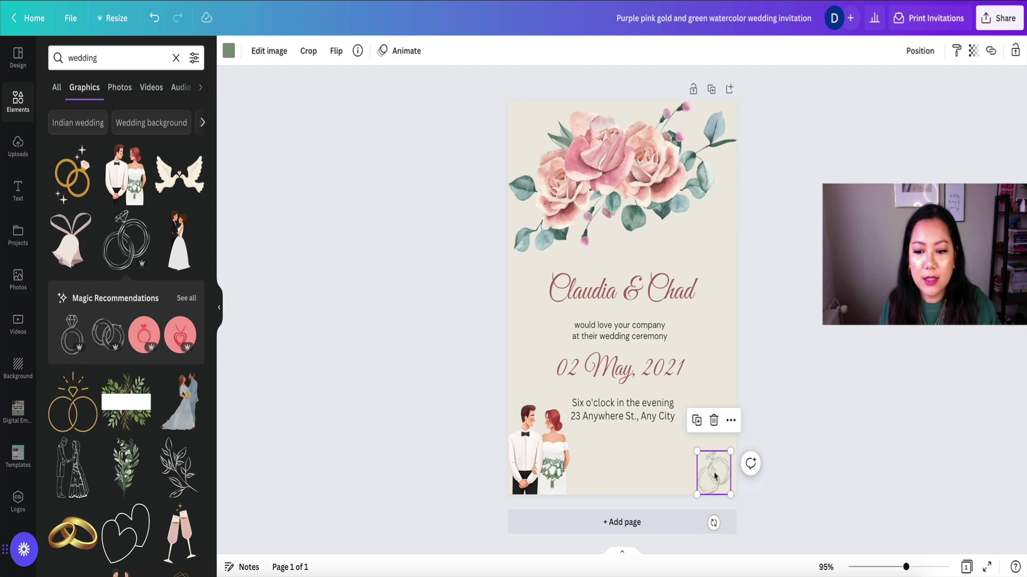
pyautogui.moveTo(711, 472); pyautogui.dragTo(712, 465)
pyautogui.click(779, 391)
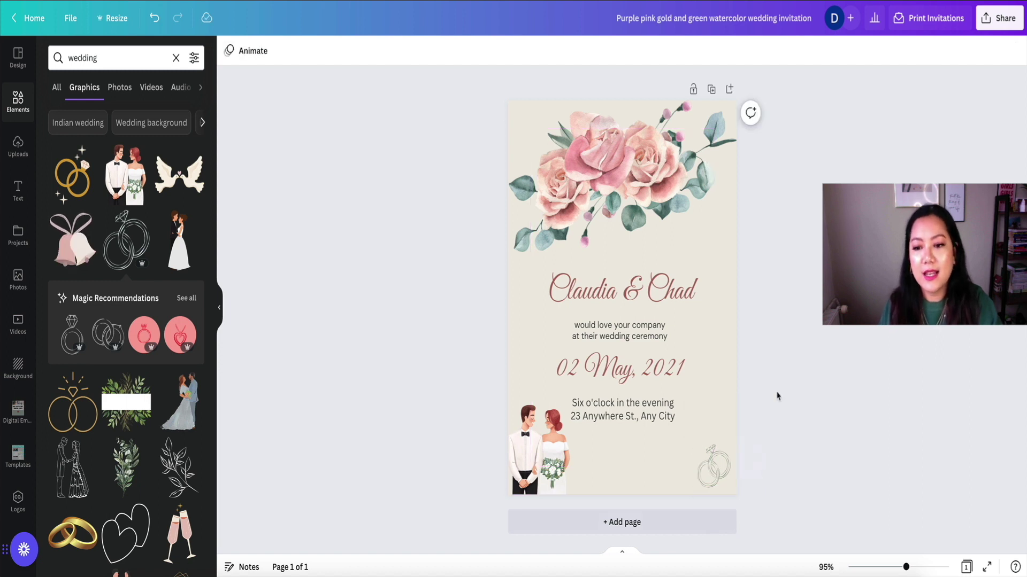